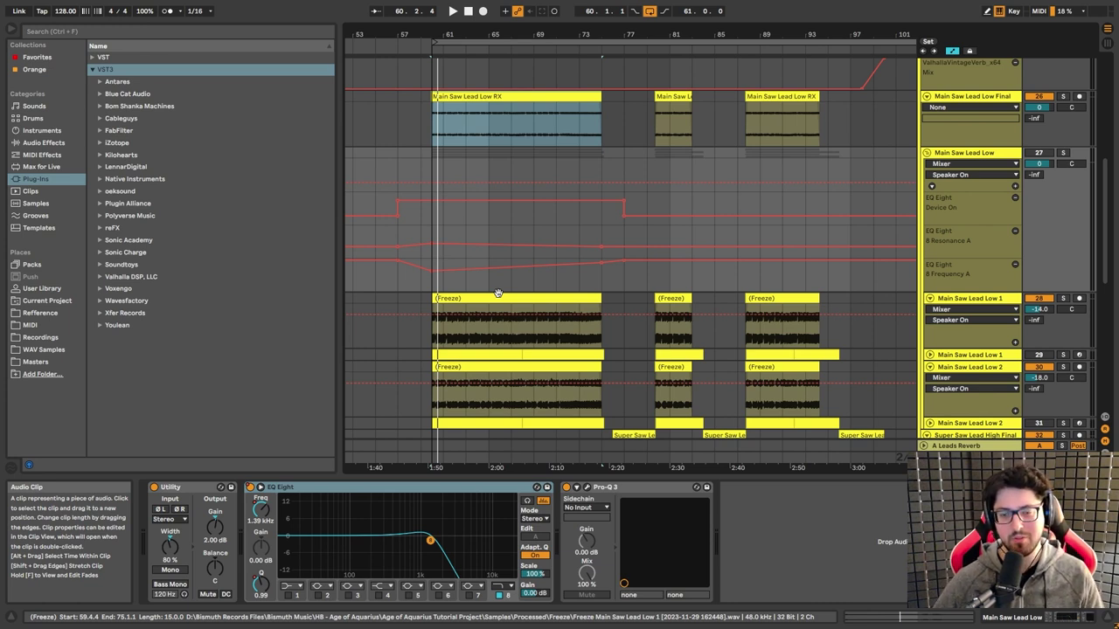
Step: Examine the Main Saw Lead Low group's EQ Eight automation and the frozen clips of its two layers in the arrangement
mouse_move(412, 249)
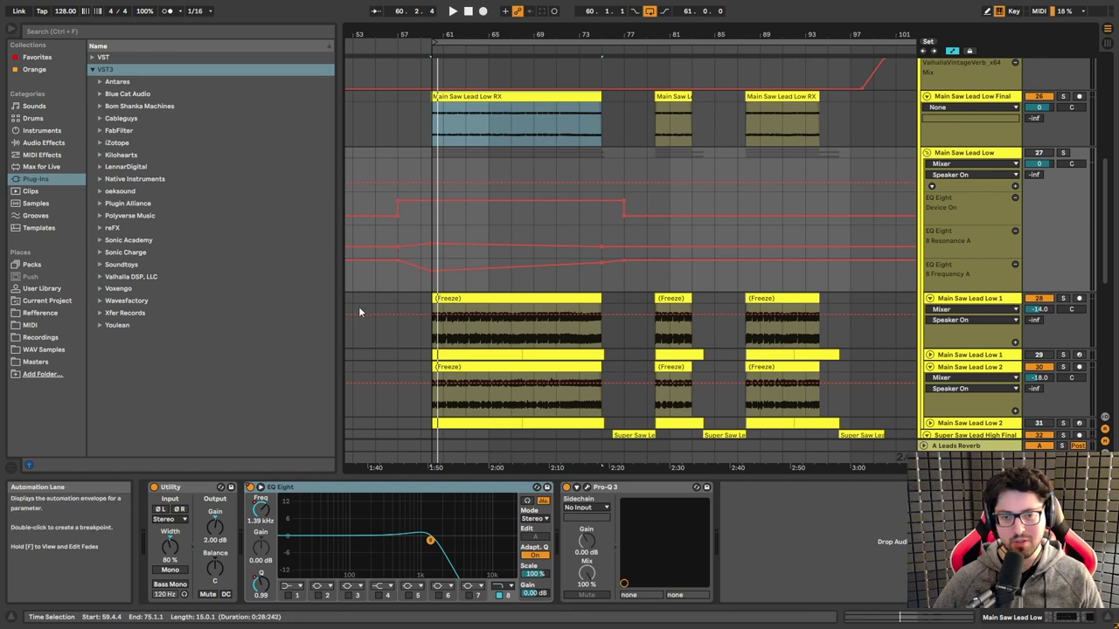
click(500, 312)
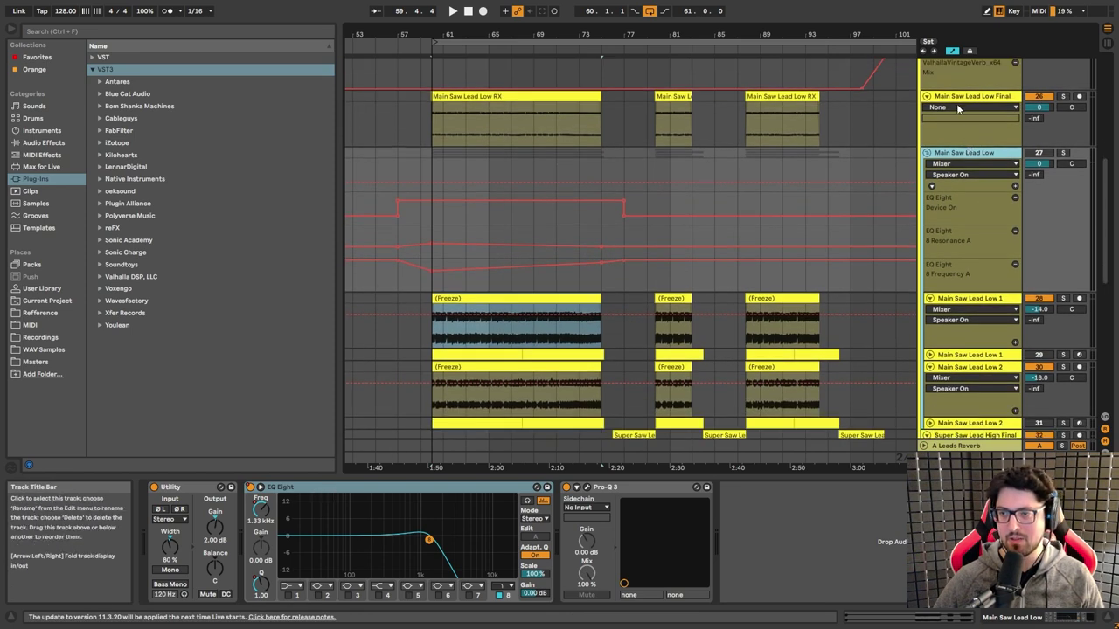
scroll(961, 166, down, 2)
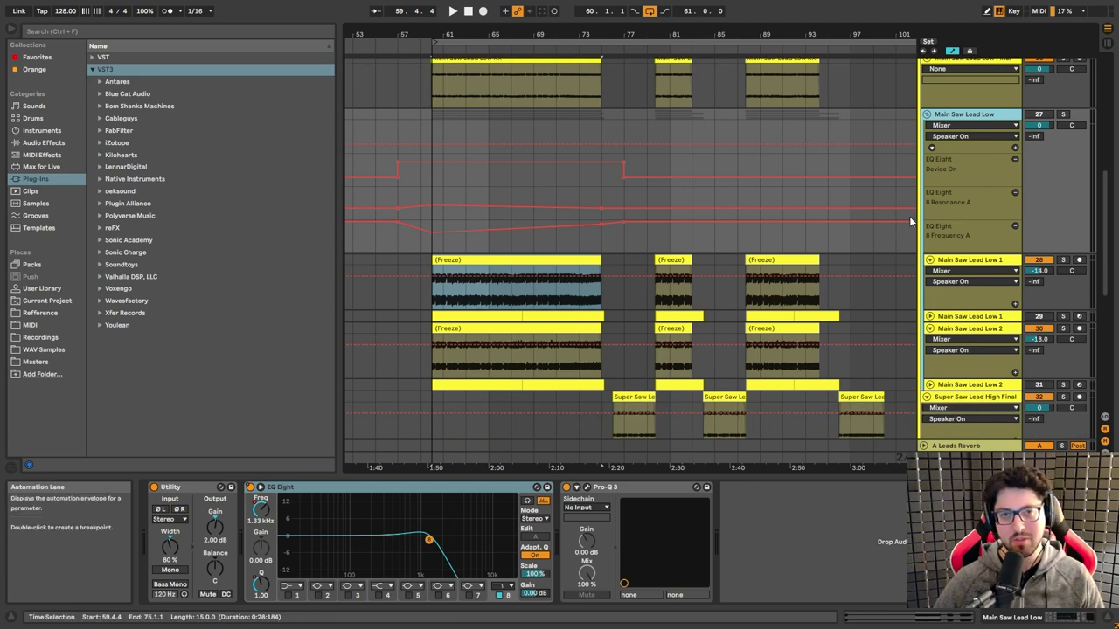
key(ctrl+z)
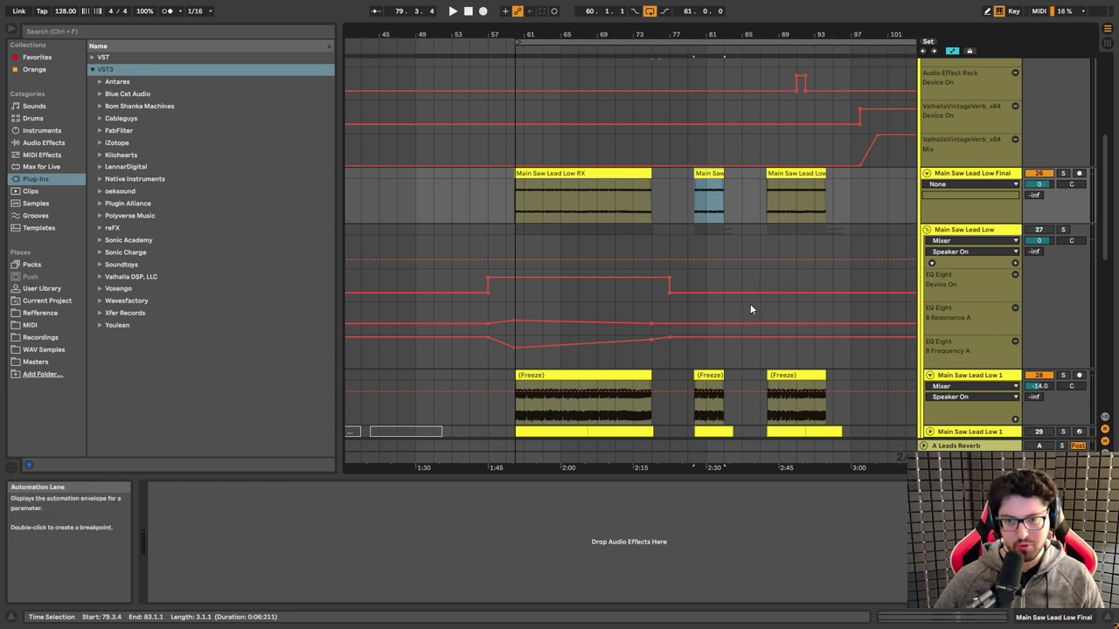
Step: Play back the soloed Main Saw Lead Low Final clip from bar 69
key(ctrl+z)
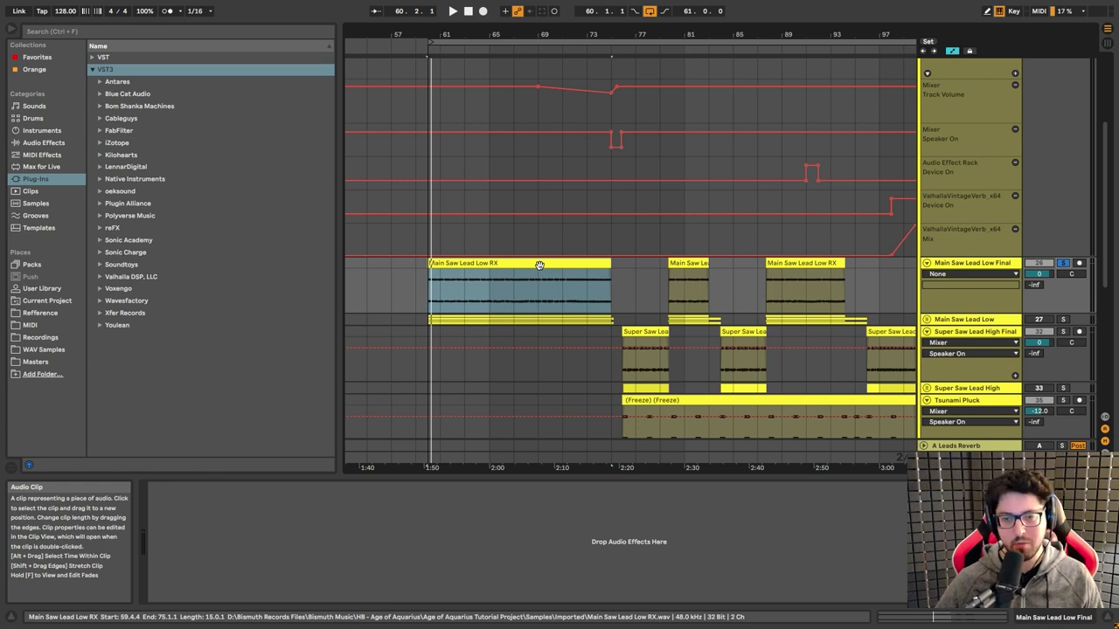
key(plus)
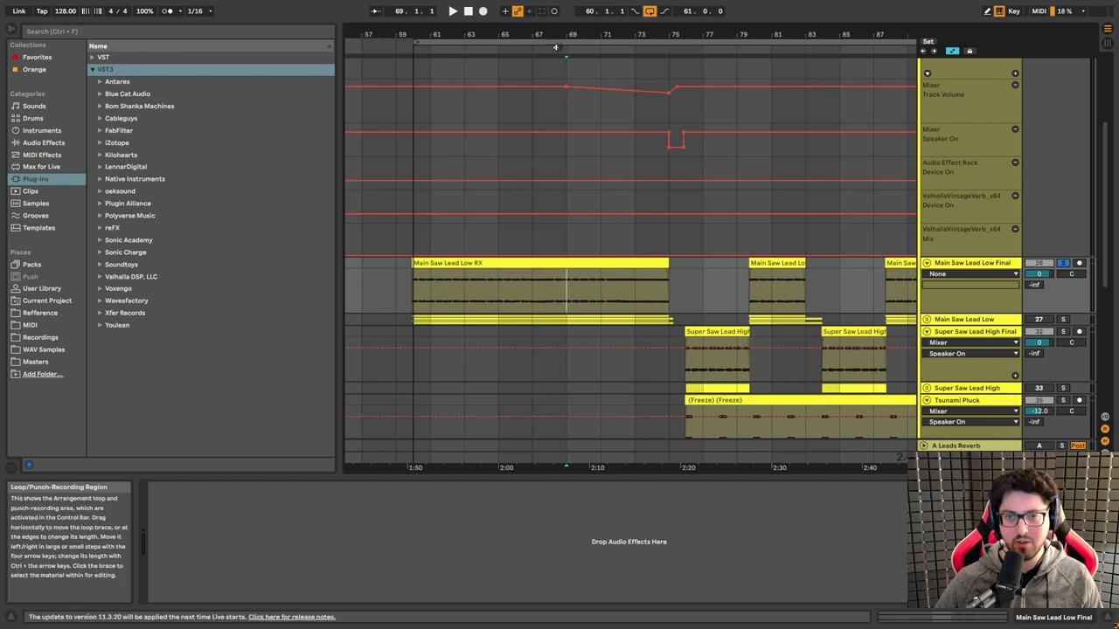
key(space)
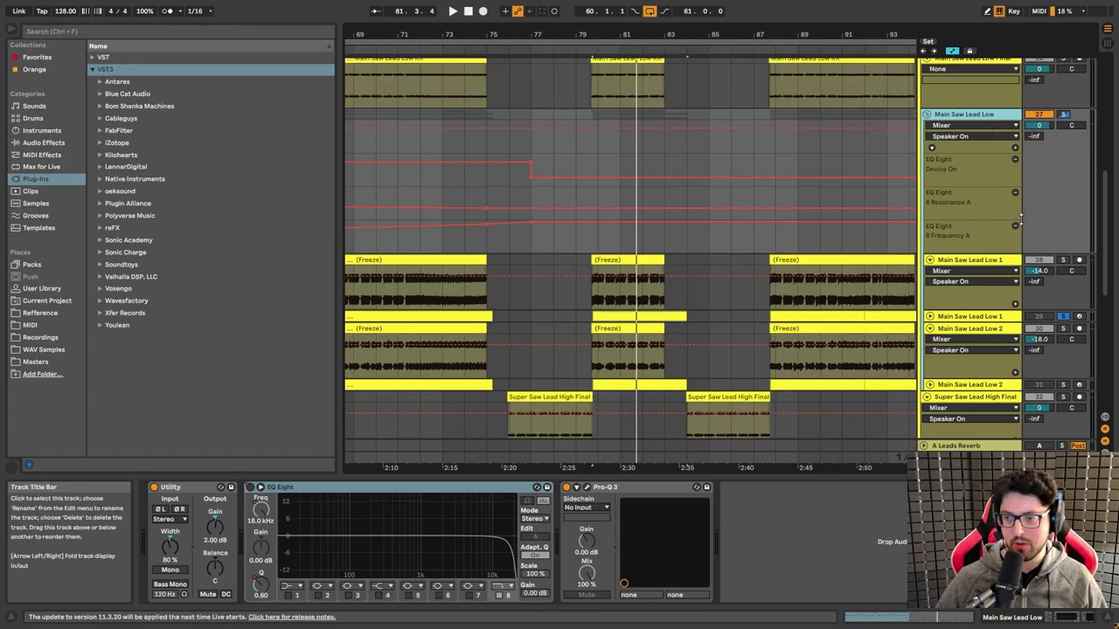
Step: Open the Serum instrument on Main Saw Lead Low 1 and inspect its filter cutoff modulation and filter mix
click(981, 320)
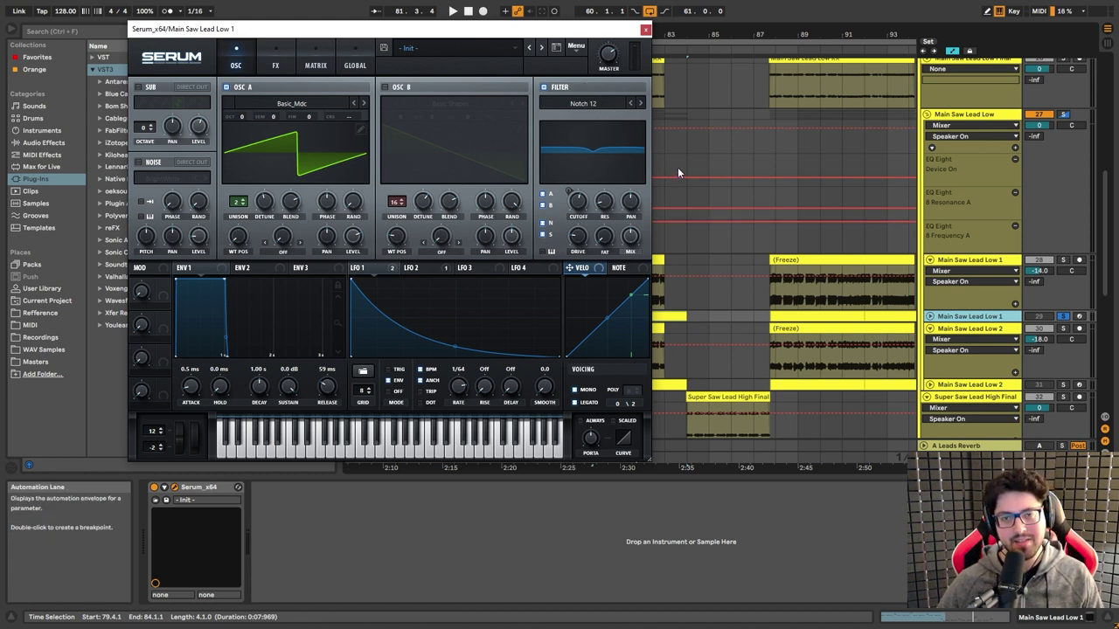
drag(584, 212, 578, 206)
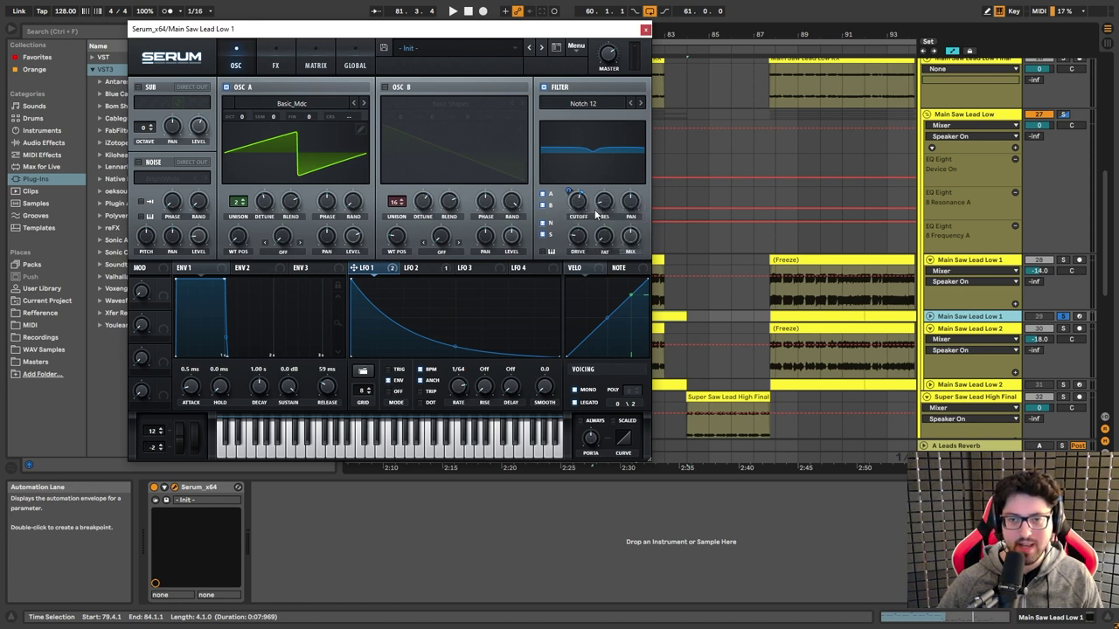
click(633, 238)
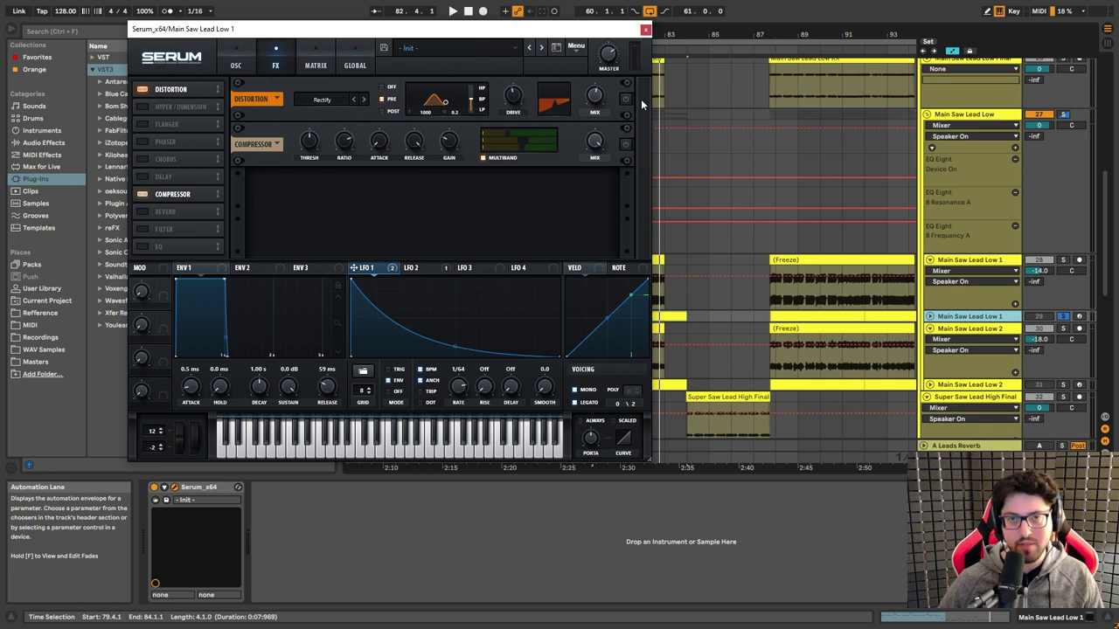
Step: Switch the Rectify distortion back on in Serum's effects for Main Saw Lead Low 1 and check its drive and mix
click(626, 99)
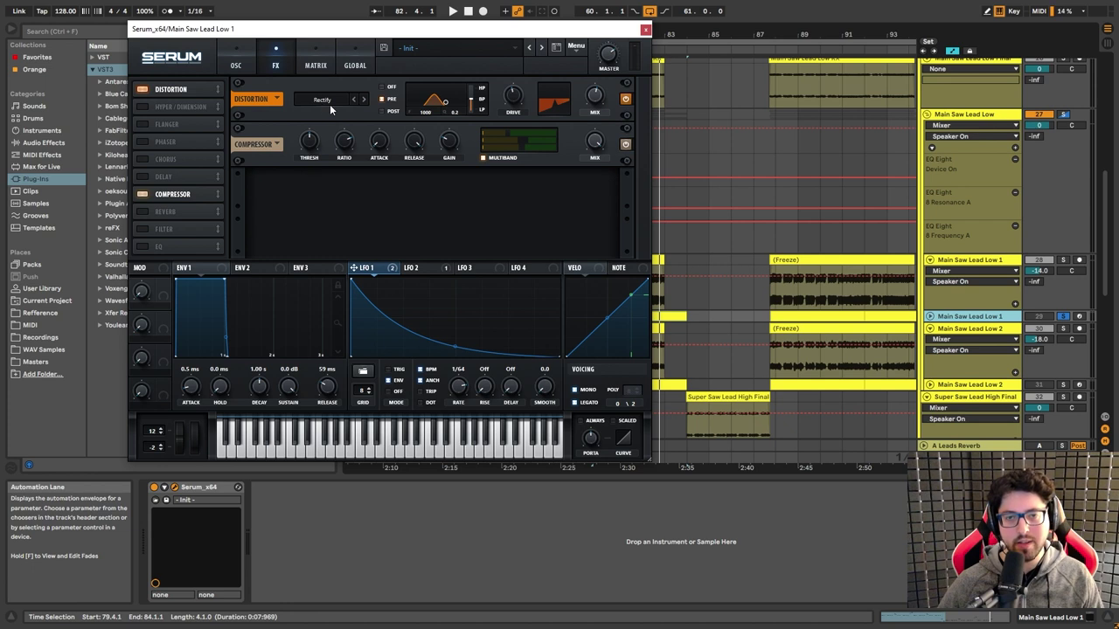
click(518, 98)
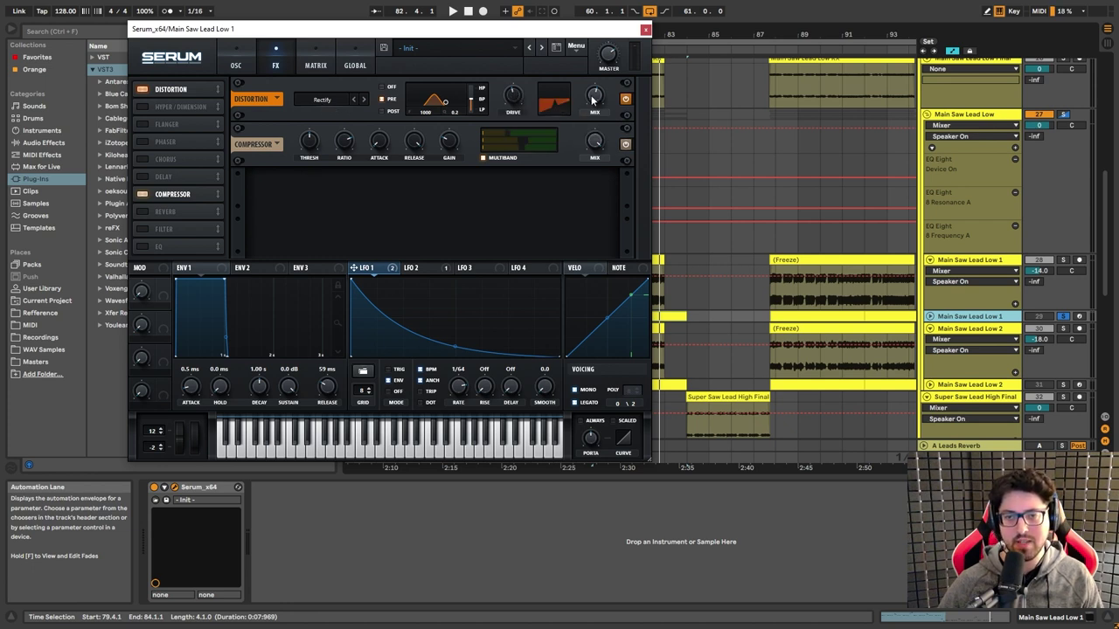
mouse_move(596, 99)
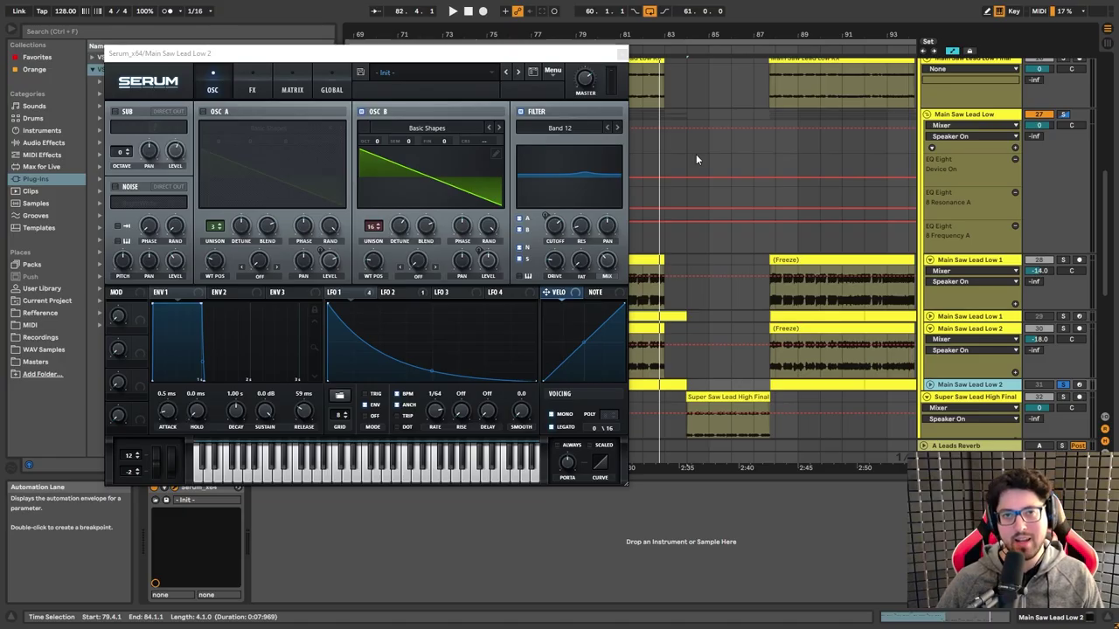
Step: Examine Main Saw Lead Low 2's Serum patch: the Osc B detune, the filter mix and the LFO 1 cutoff modulation
click(399, 229)
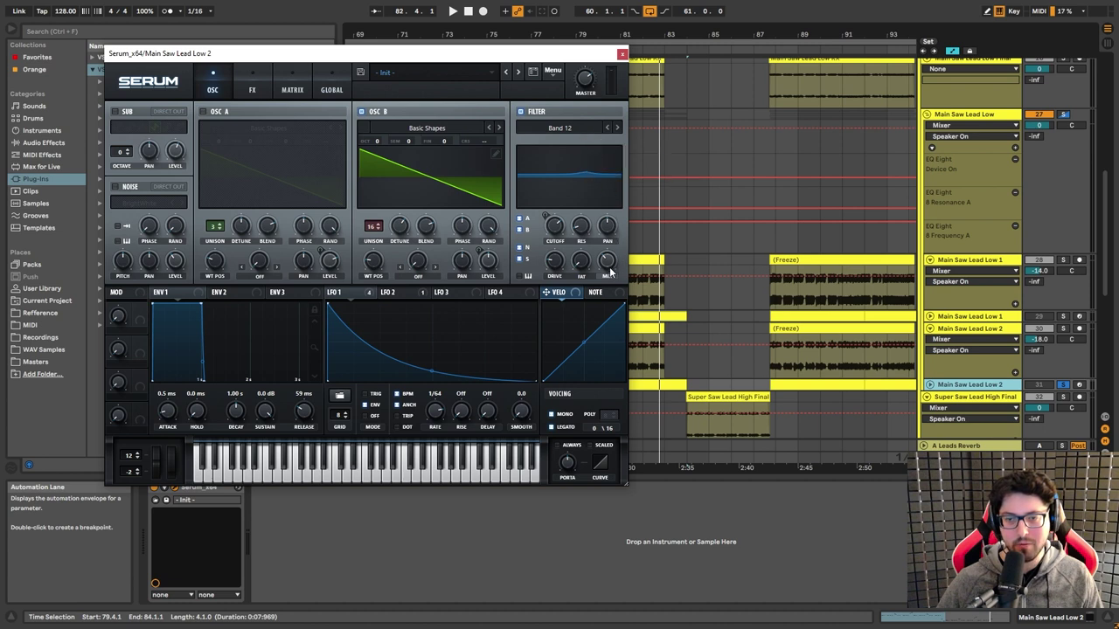
mouse_move(609, 268)
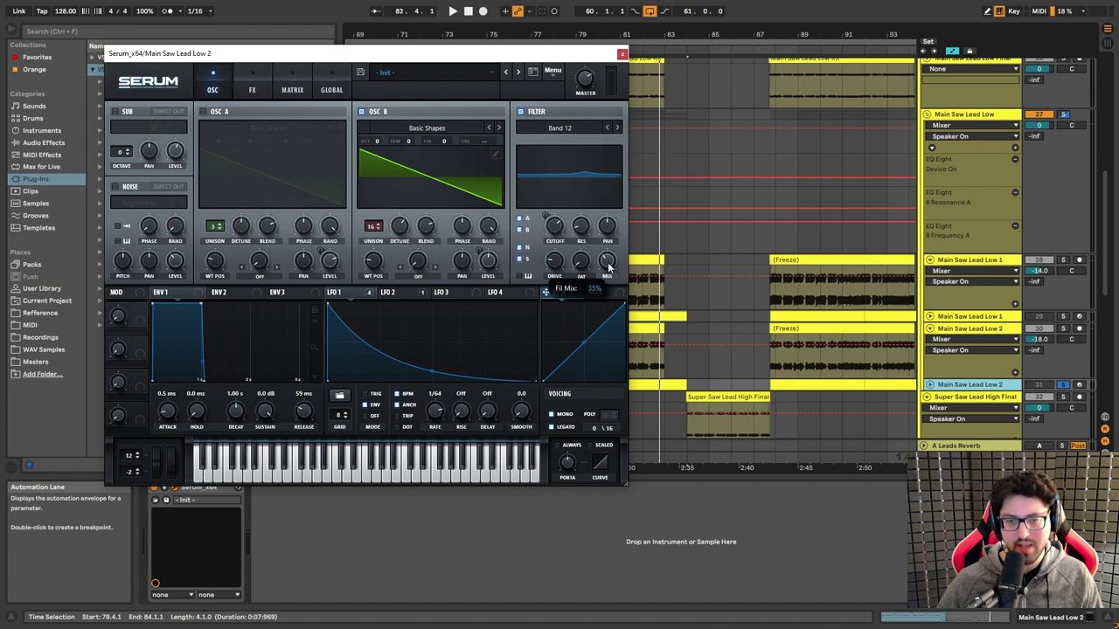
drag(349, 295, 554, 231)
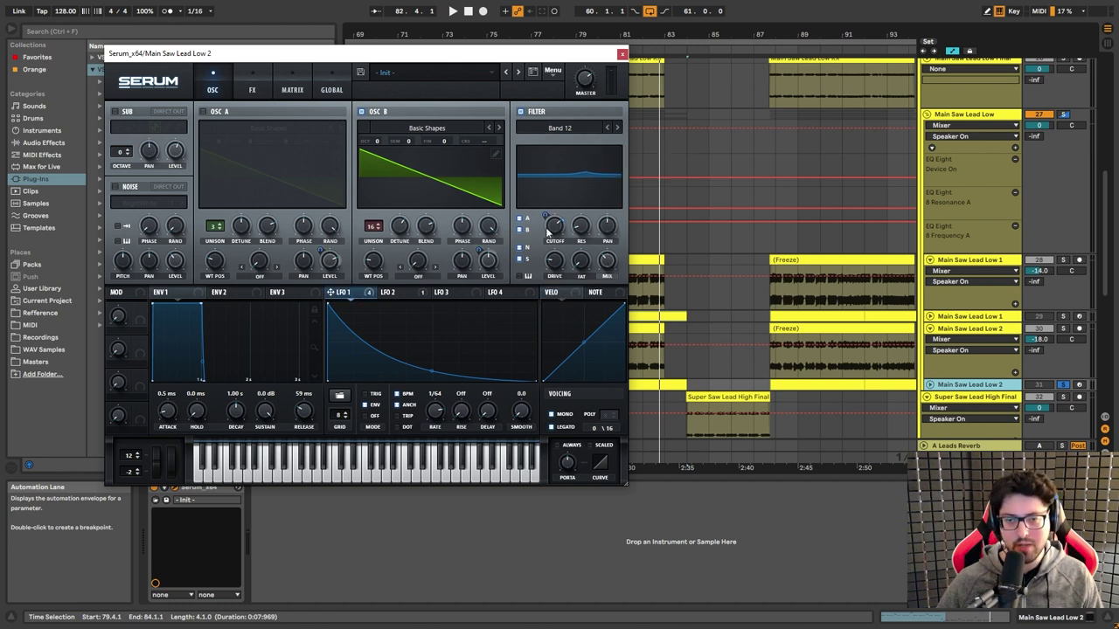
mouse_move(557, 233)
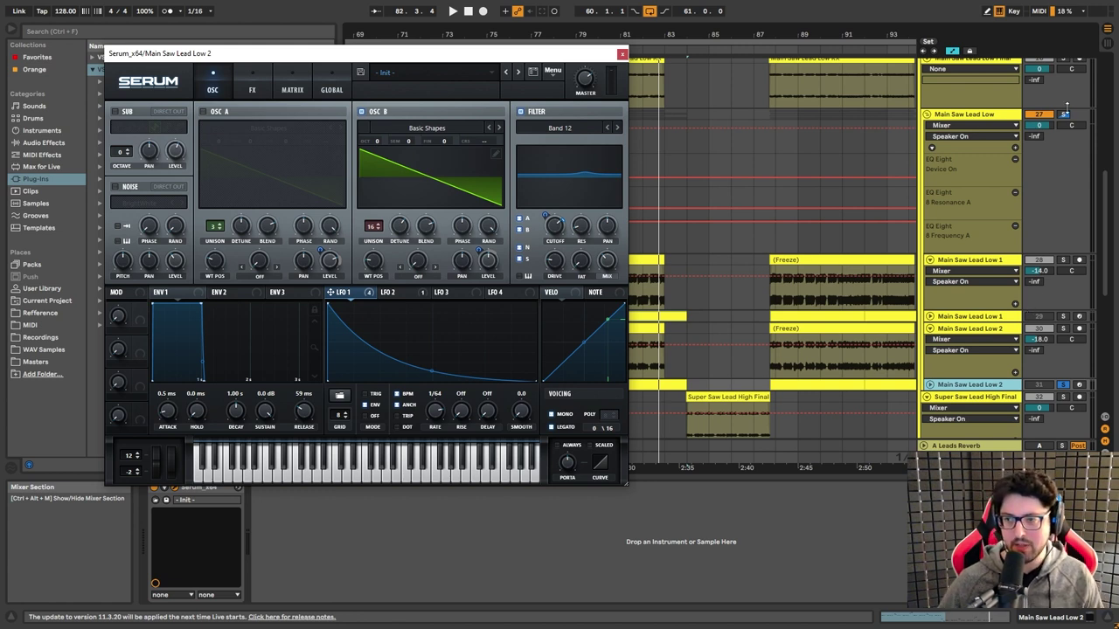
Step: Play both Main Saw Lead Low layers together and inspect the Utility device on their group track
click(905, 348)
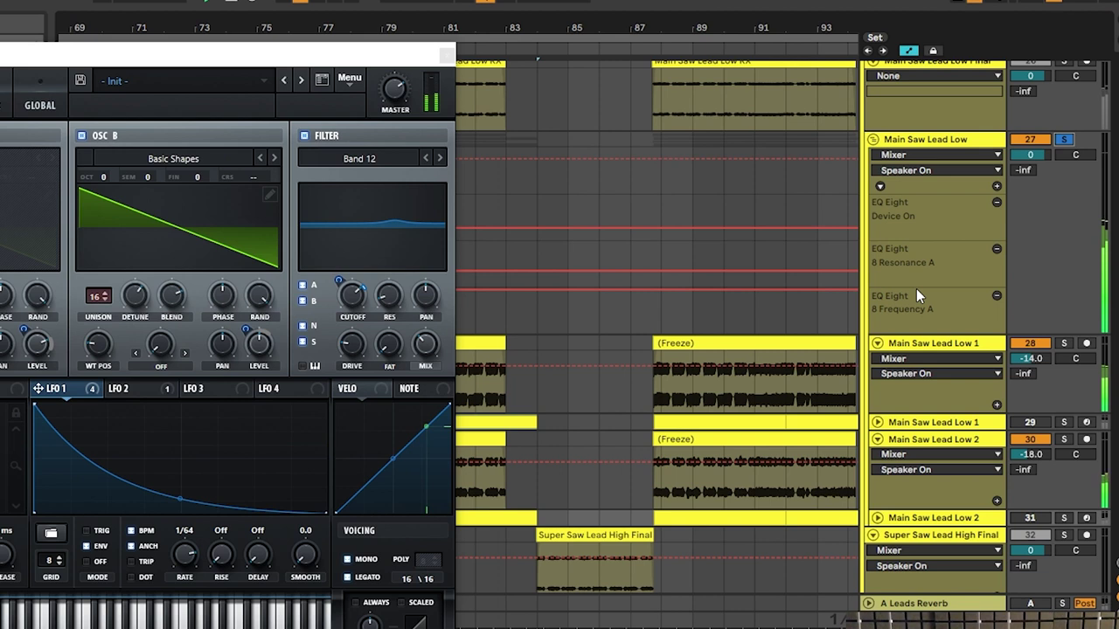
scroll(915, 289, up, 2)
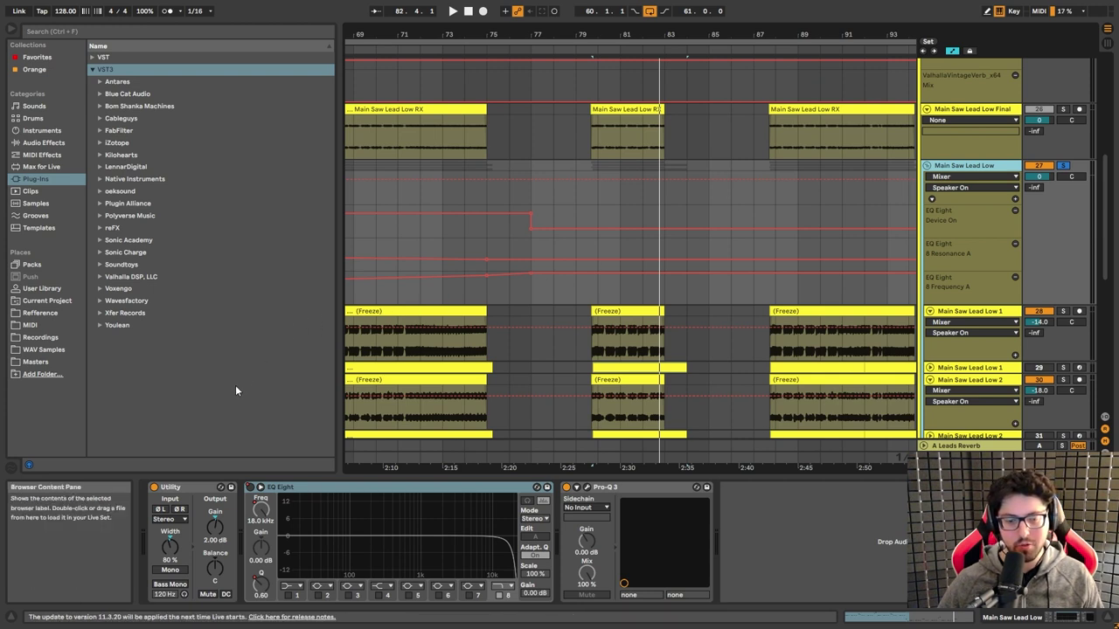
click(180, 487)
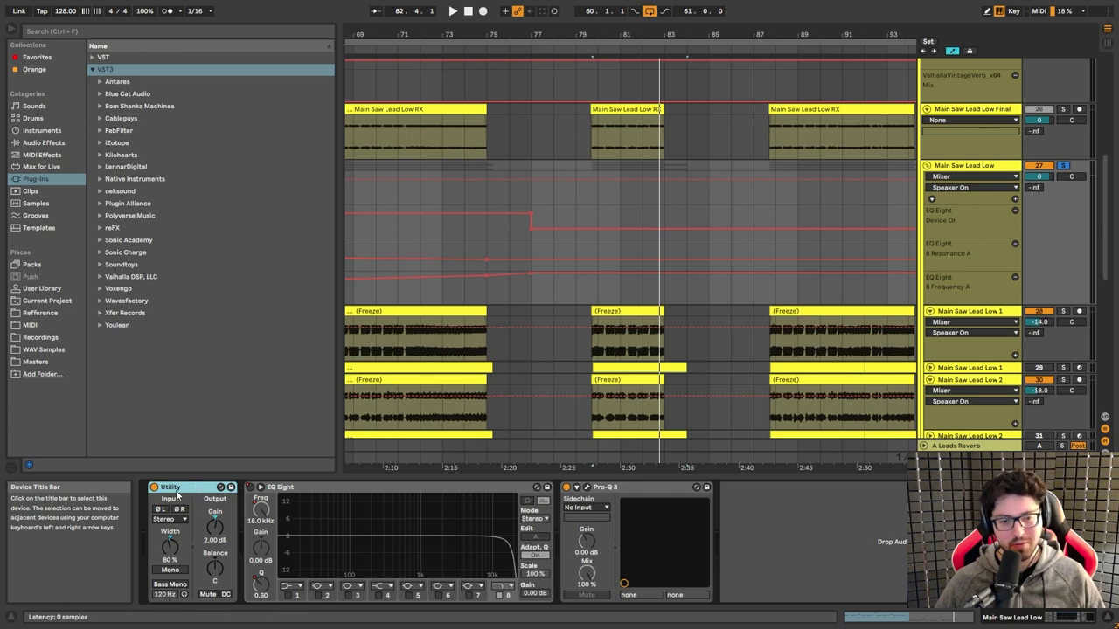
Step: Open the Main Saw Lead Low group's Pro-Q 3 and examine its low-cut and midrange bell bands
click(586, 486)
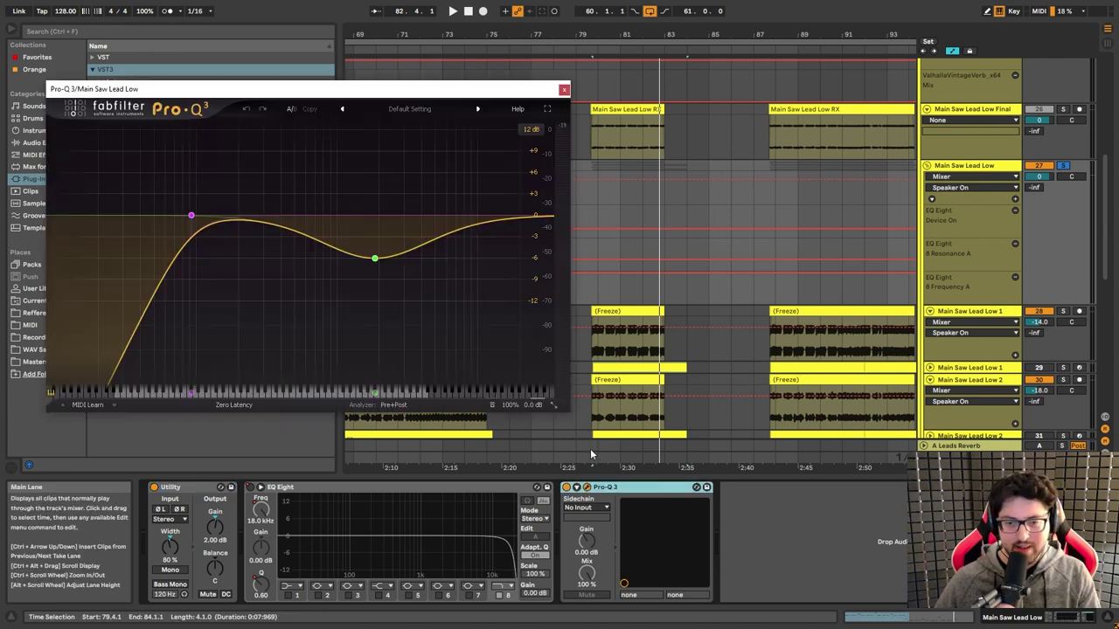
click(192, 217)
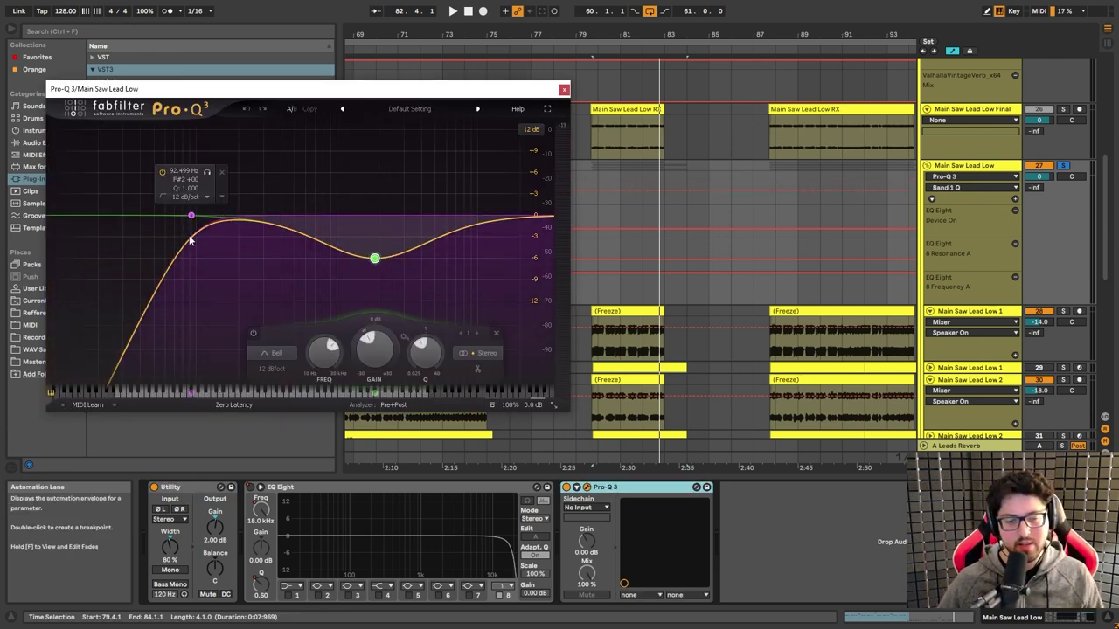
mouse_move(374, 260)
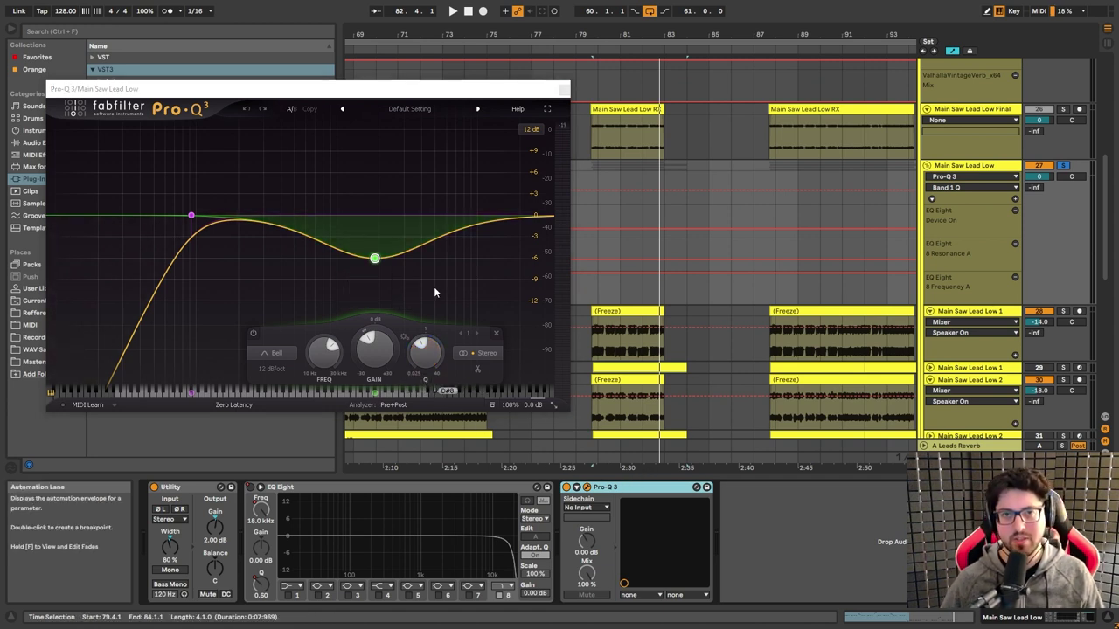
mouse_move(376, 210)
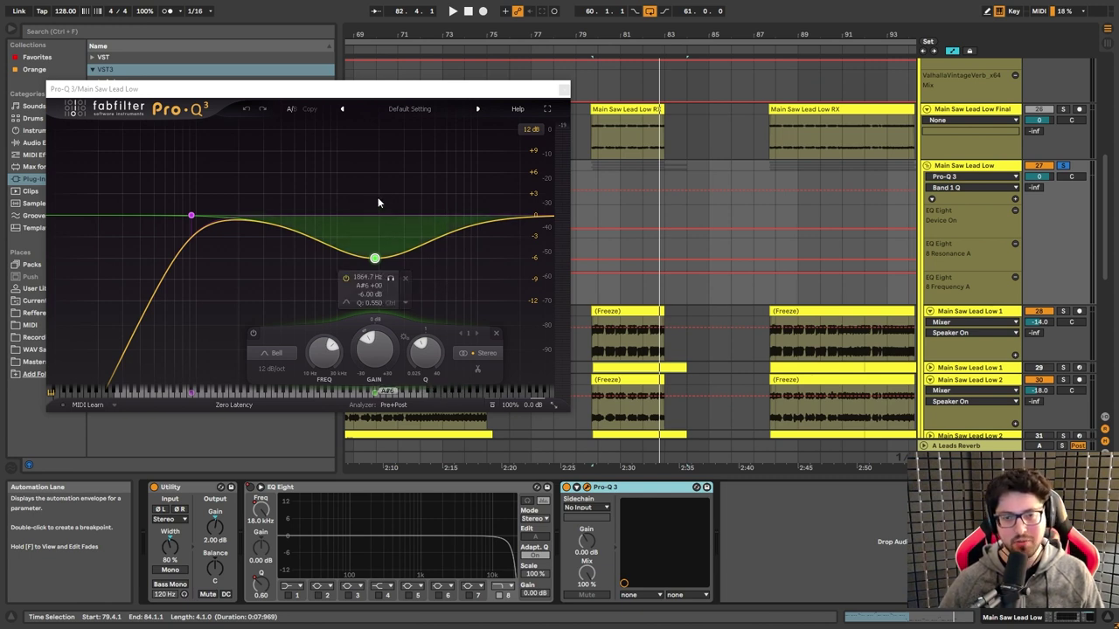
Step: Compare the sound with the midrange bell cut bypassed and re-enabled during playback, and close Pro-Q 3
click(253, 334)
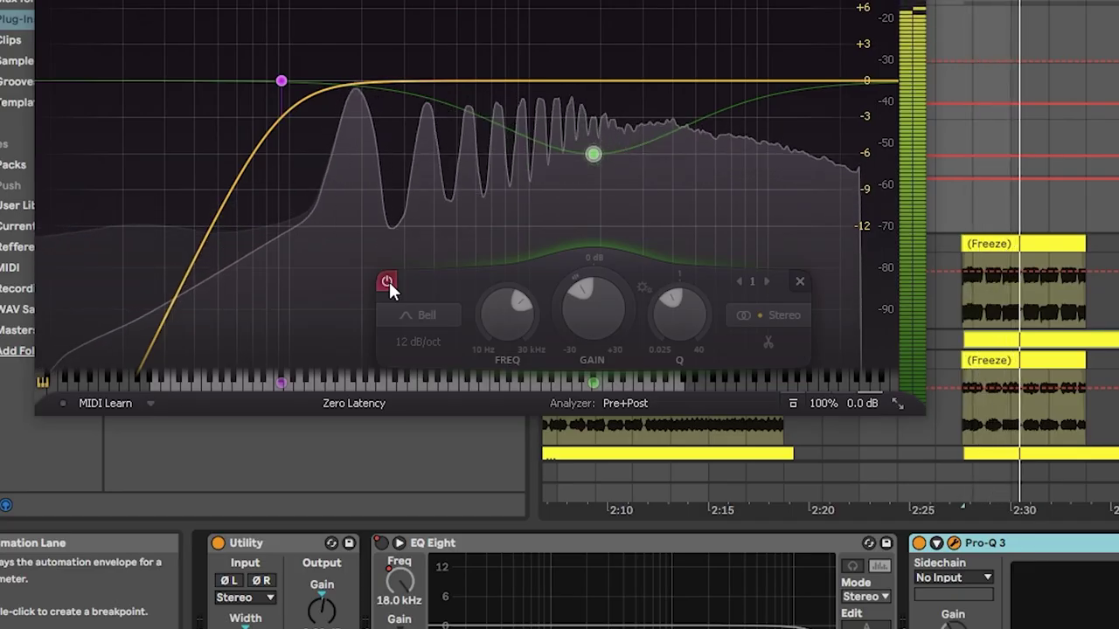
click(337, 231)
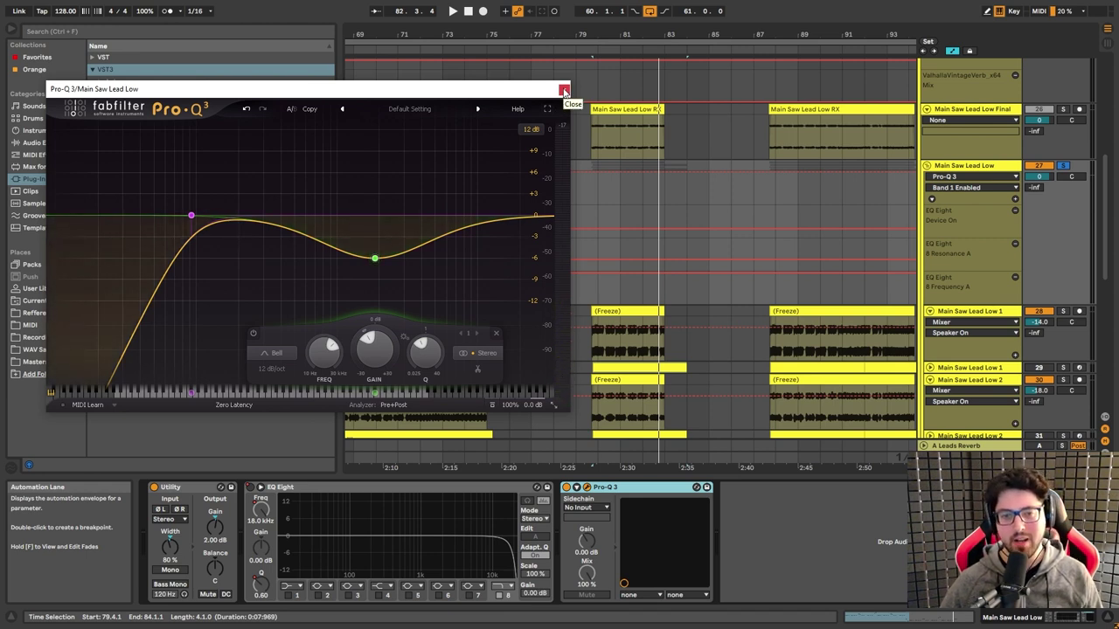
click(563, 91)
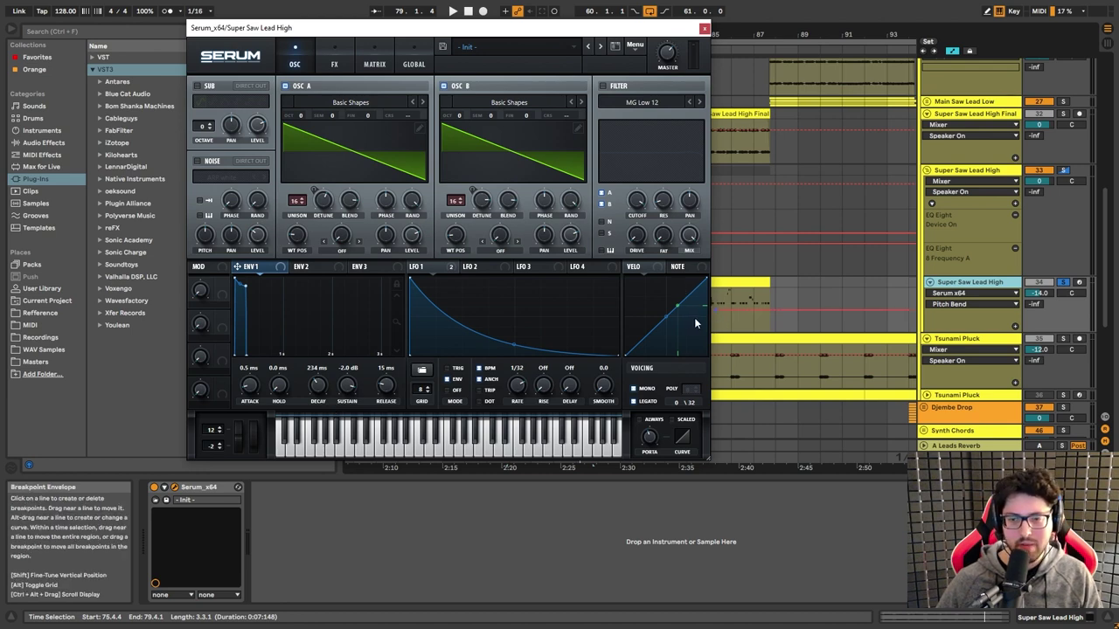
Step: Inspect the Utility on the Super Saw Lead High group and the low-cut, narrow notch and wide bell bands in its Pro-Q 3
key(Up)
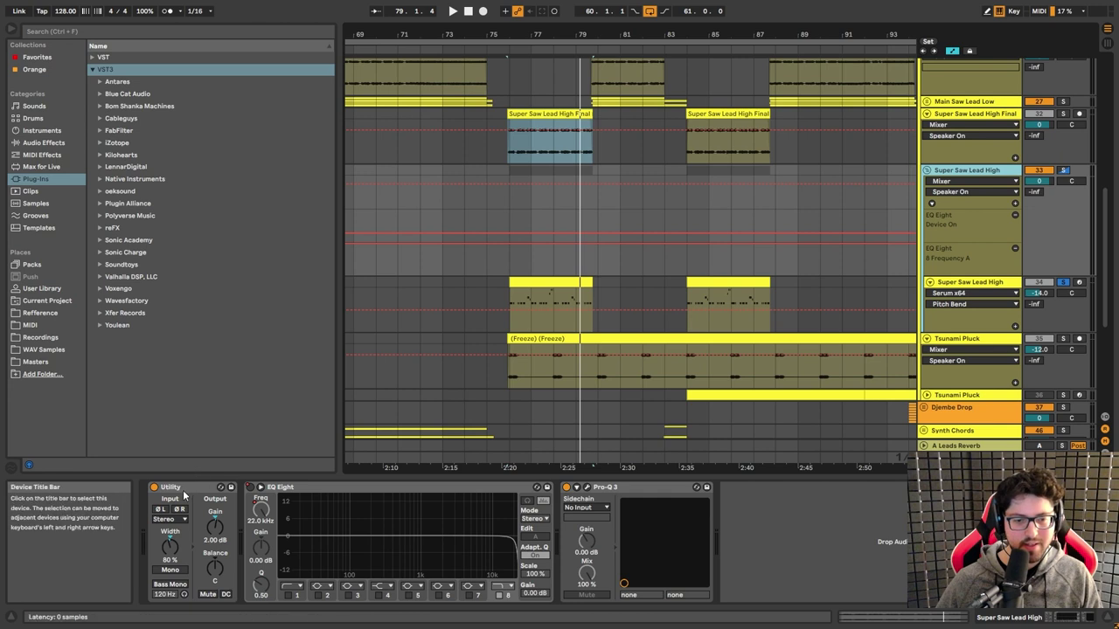
click(183, 489)
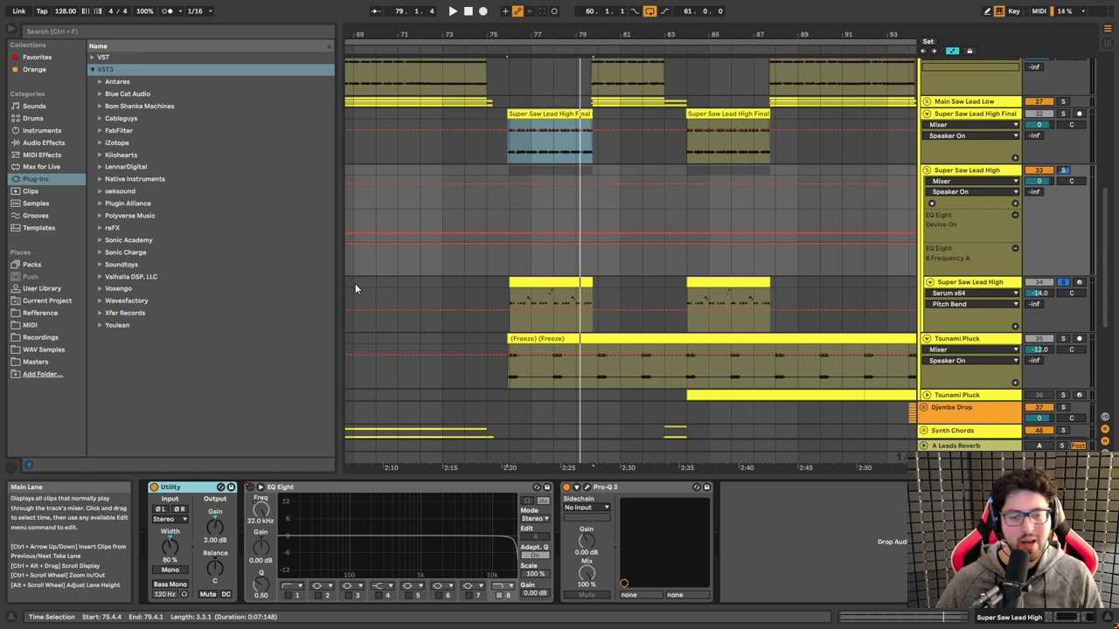
key(ctrl+alt+p)
mouse_move(481, 233)
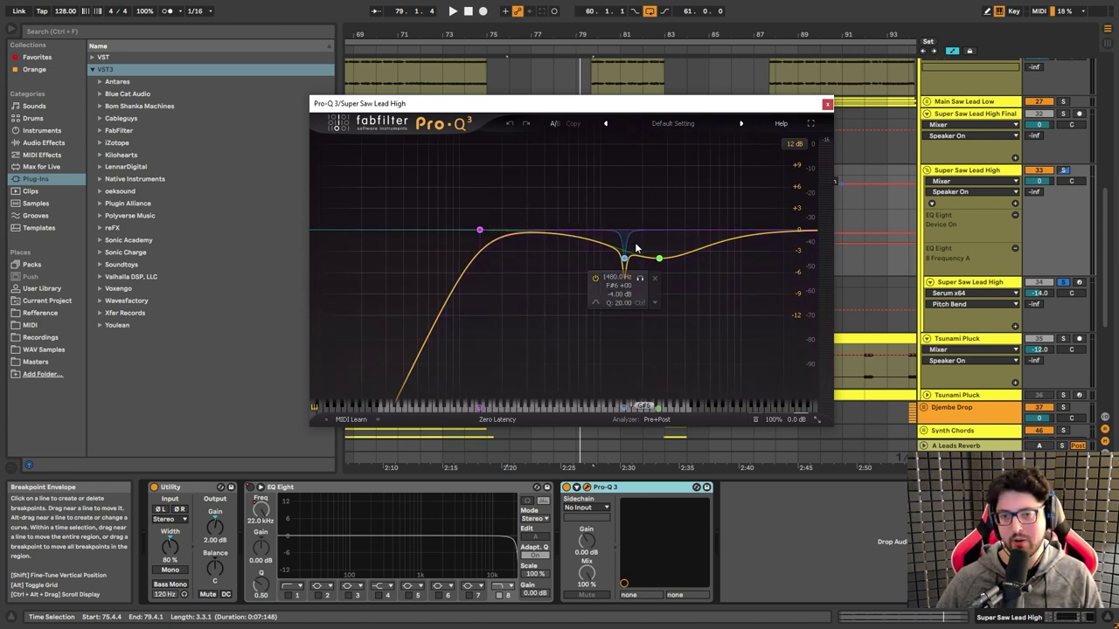
mouse_move(670, 257)
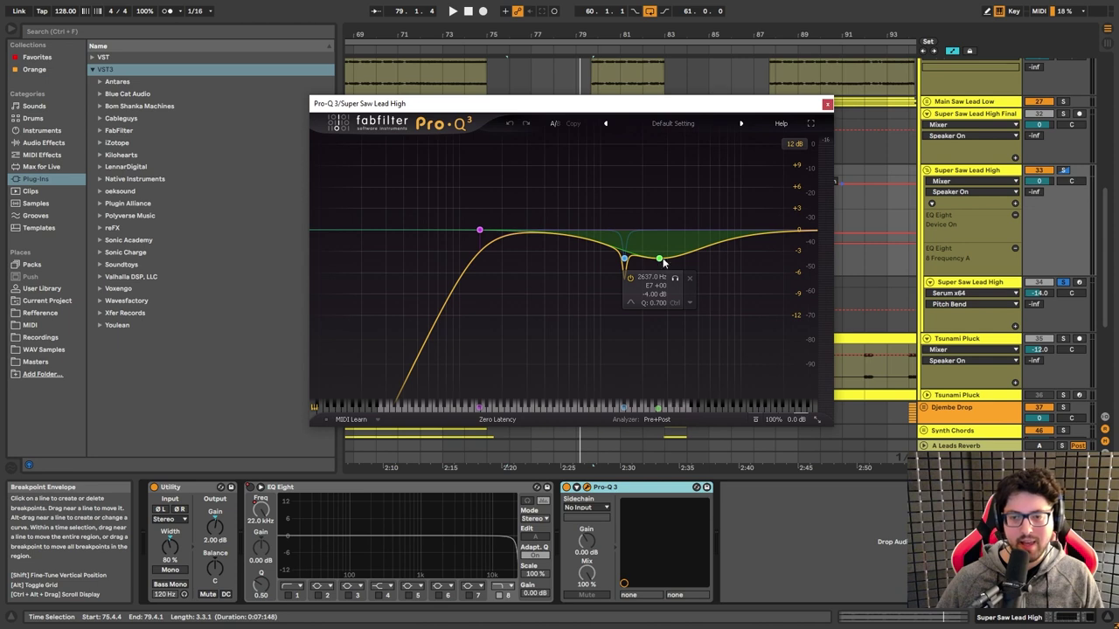
mouse_move(624, 261)
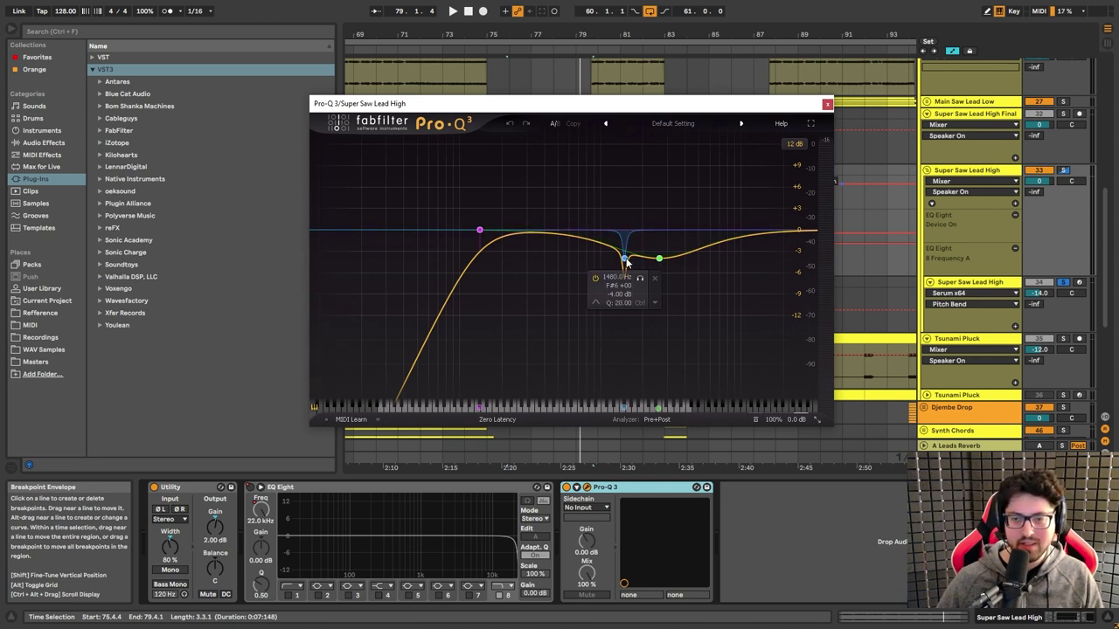
Step: Try a narrow bell boost of about 11 dB near 6 kHz in Pro-Q 3 to hunt for resonances, and delete the band
click(747, 171)
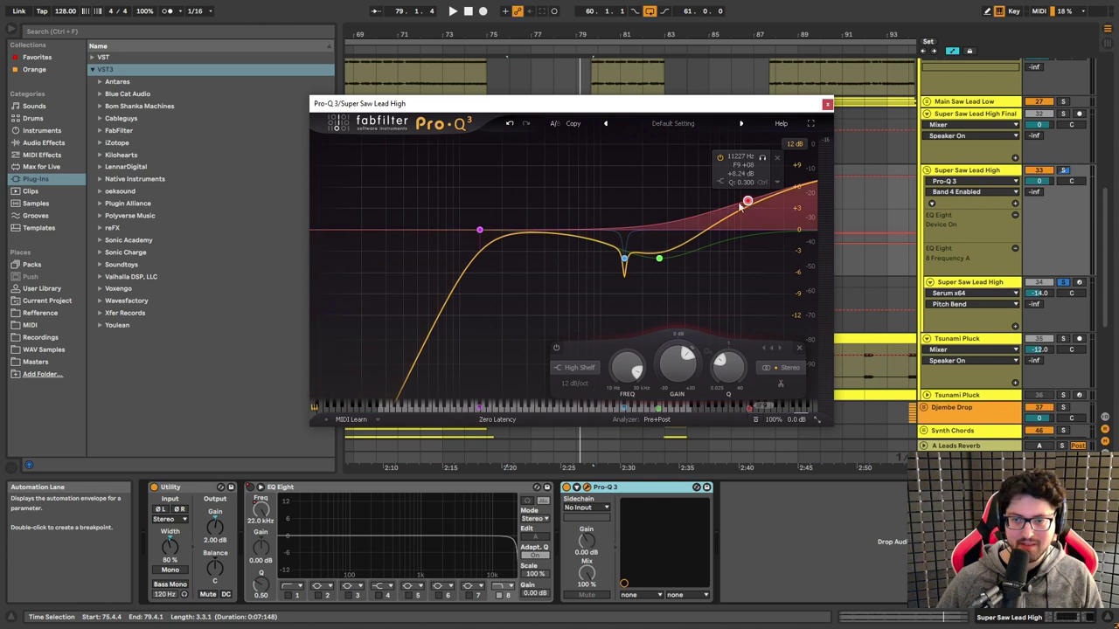
drag(745, 201, 702, 167)
scroll(701, 166, up, 10)
scroll(701, 166, up, 3)
mouse_move(700, 166)
mouse_down()
mouse_move(532, 166)
mouse_move(749, 166)
mouse_move(564, 151)
mouse_move(710, 154)
mouse_up()
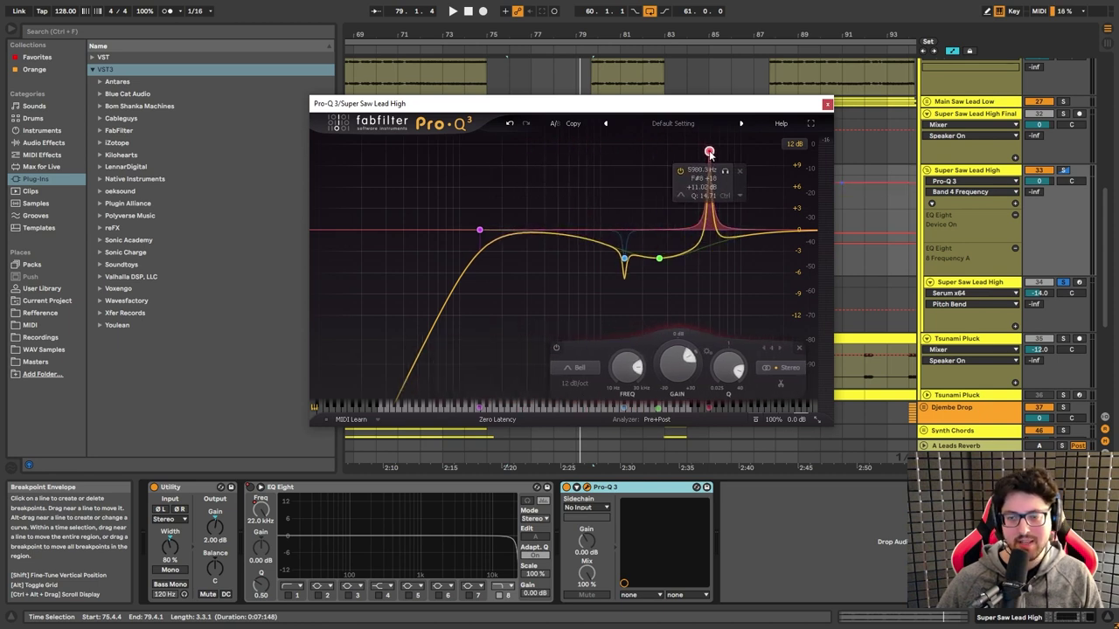
click(798, 348)
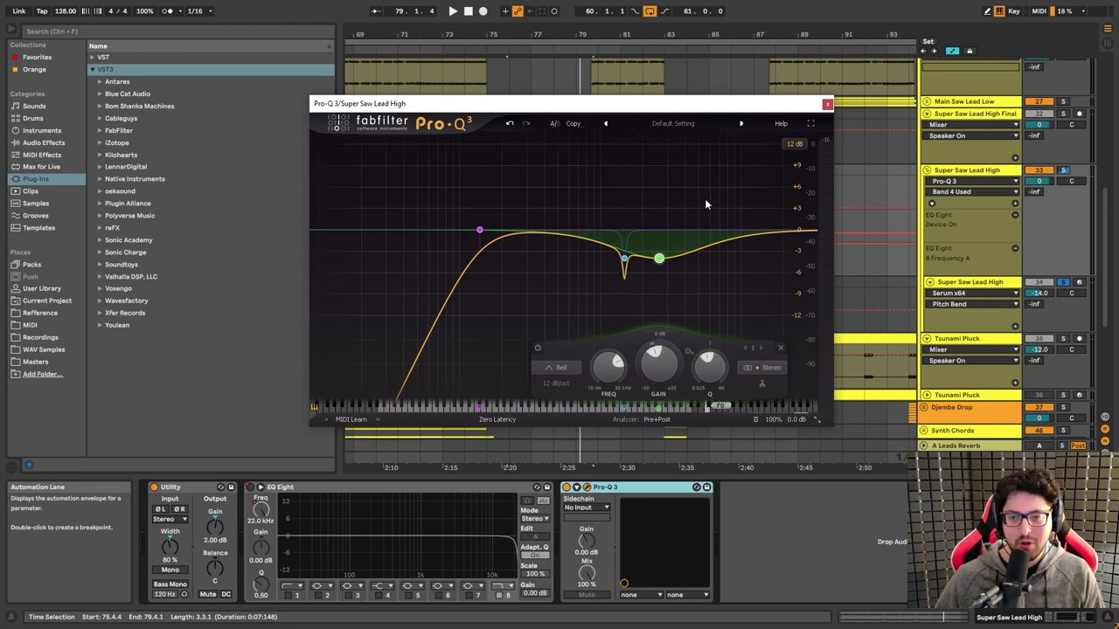
Step: Examine the narrow notch and the wide bell cut in the Super Saw Lead High group's Pro-Q 3
click(624, 261)
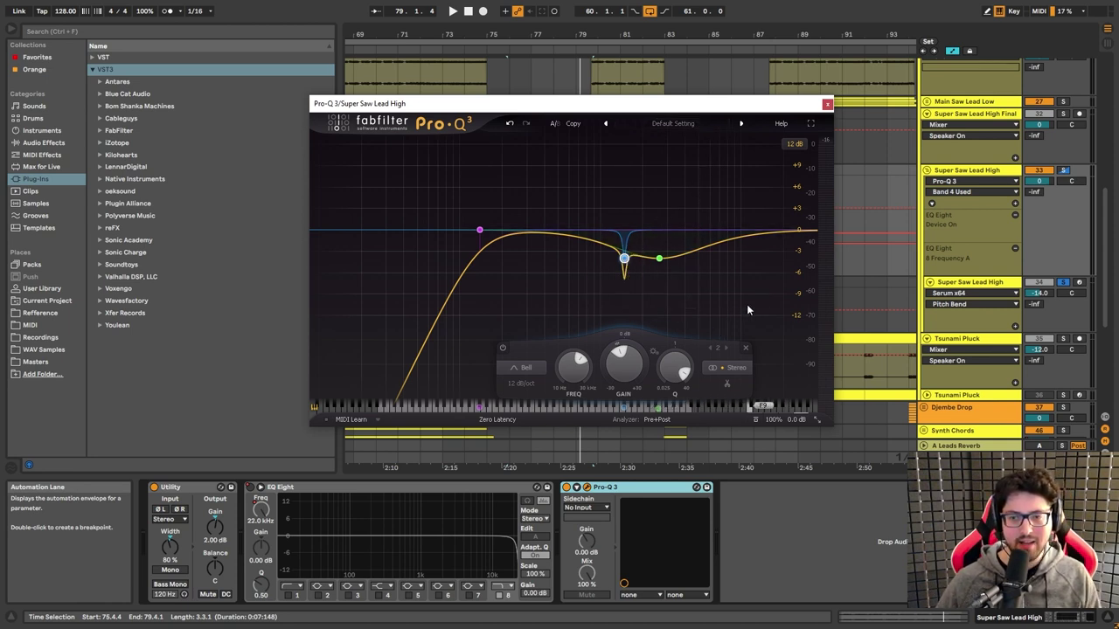
click(659, 260)
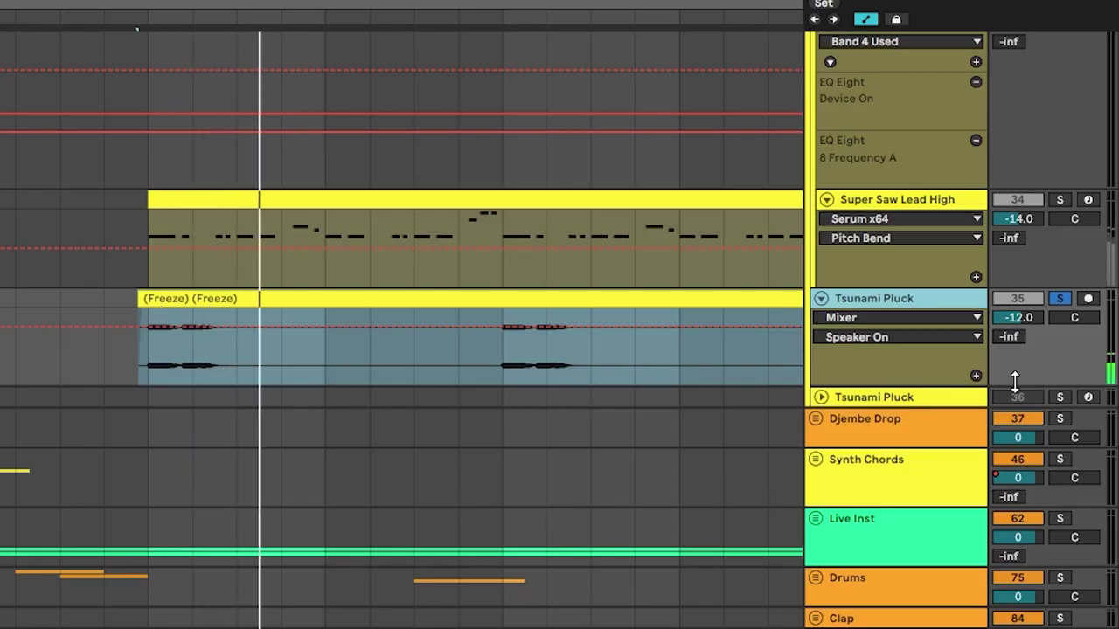
Step: Inspect LFO 1, LFO 2 and the modulation matrix routings in the Tsunami Pluck track's Serum, and return to the oscillator view
click(487, 15)
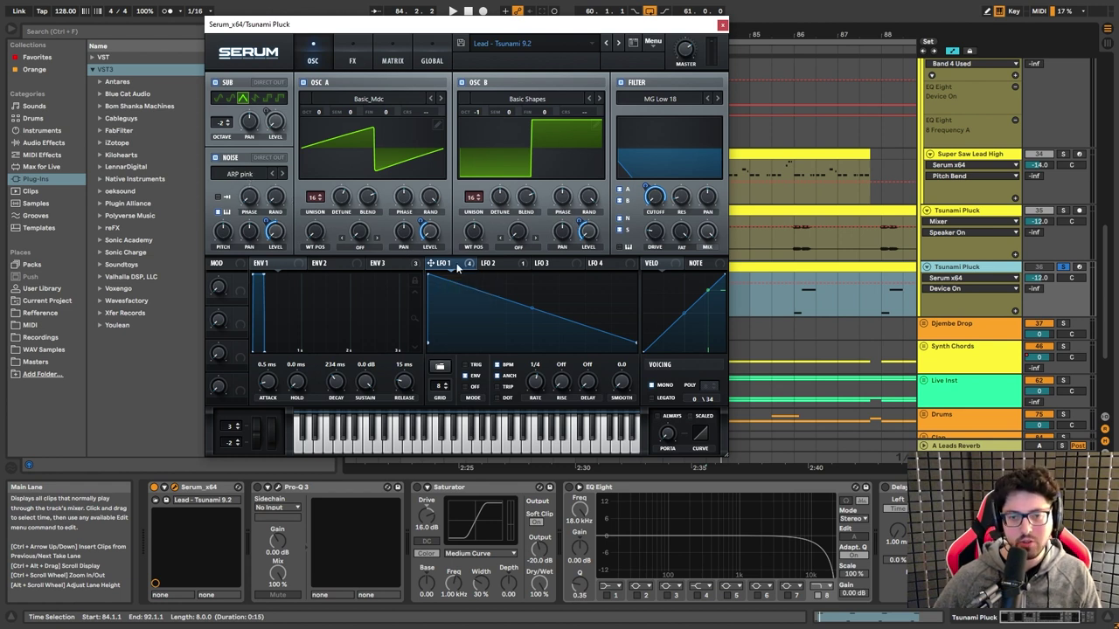
mouse_move(458, 268)
click(514, 268)
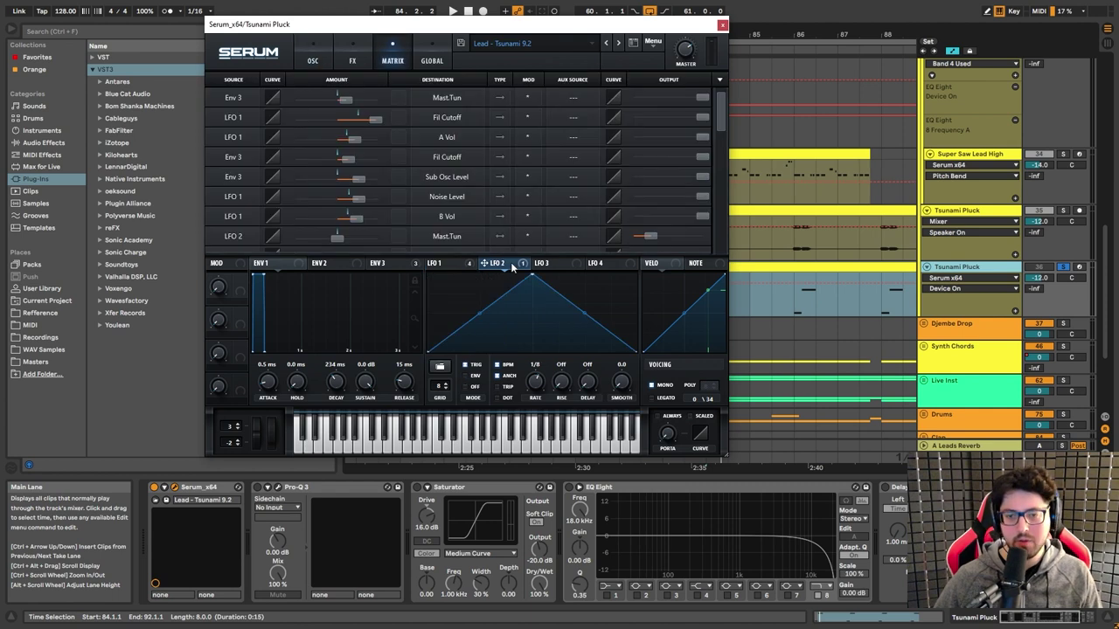
scroll(414, 226, down, 2)
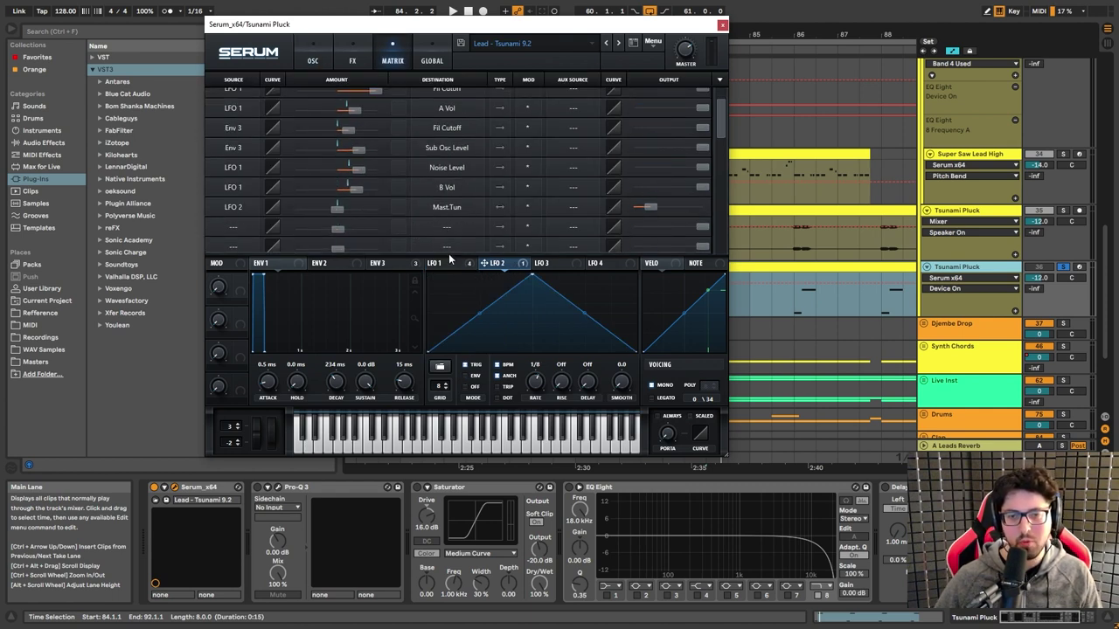
click(312, 52)
Step: Compare the settings of Env 3, Env 1, LFO 3 and LFO 2 in the Tsunami Pluck's Serum
click(385, 264)
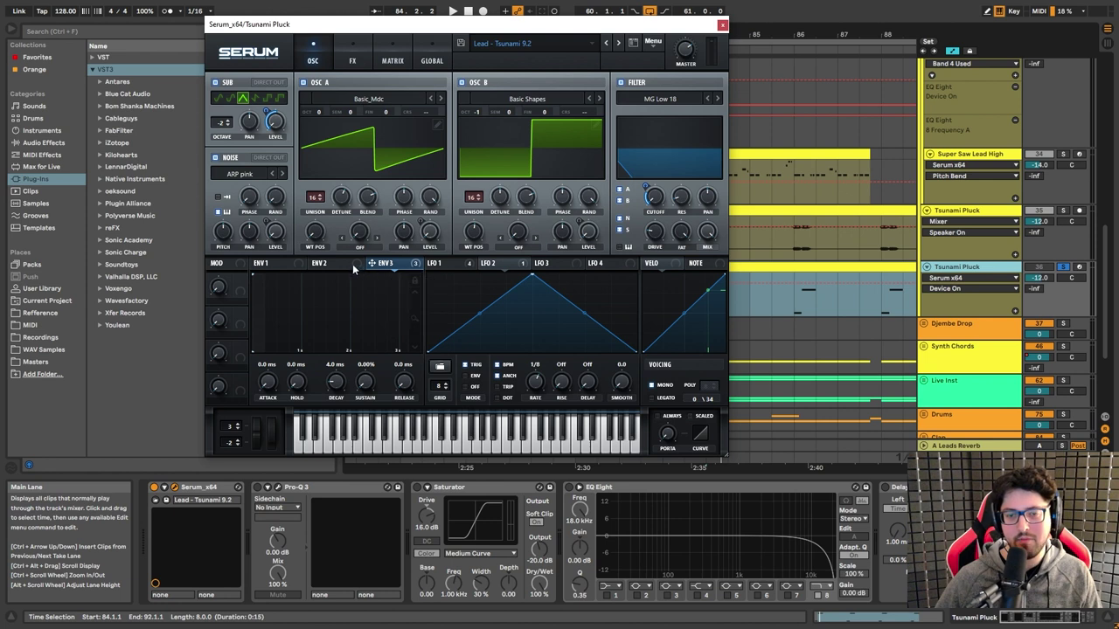
click(285, 266)
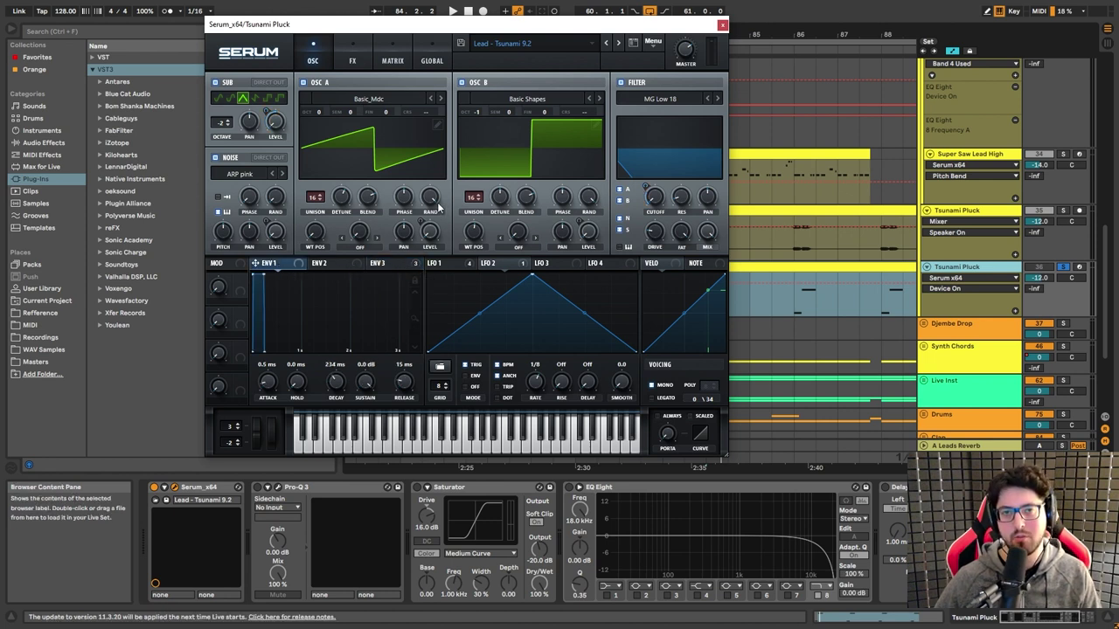
click(380, 265)
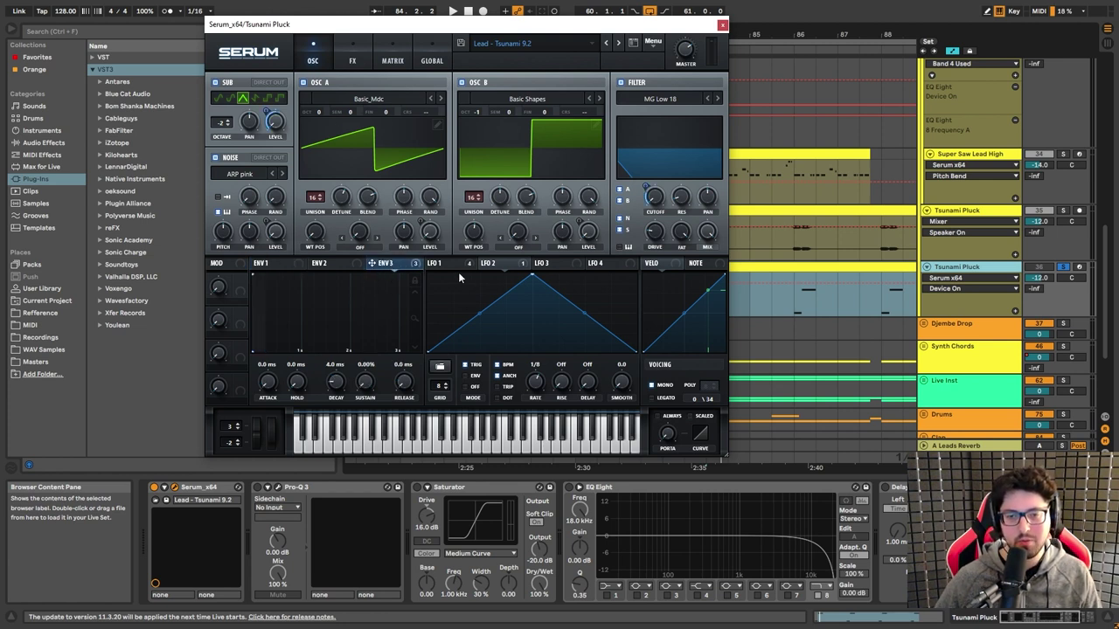
click(558, 263)
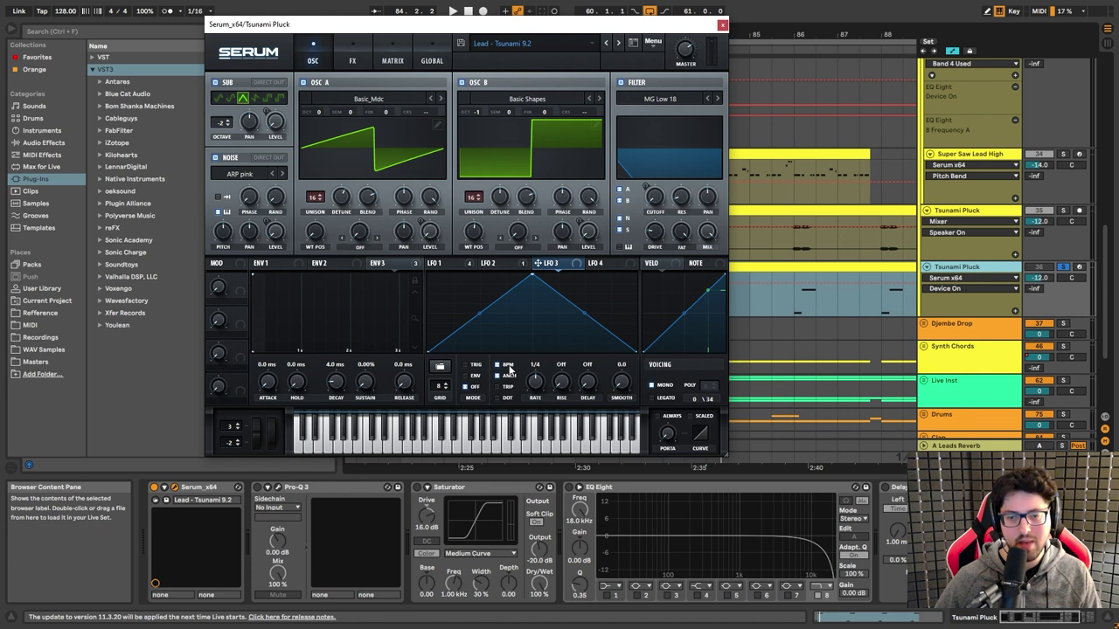
click(388, 265)
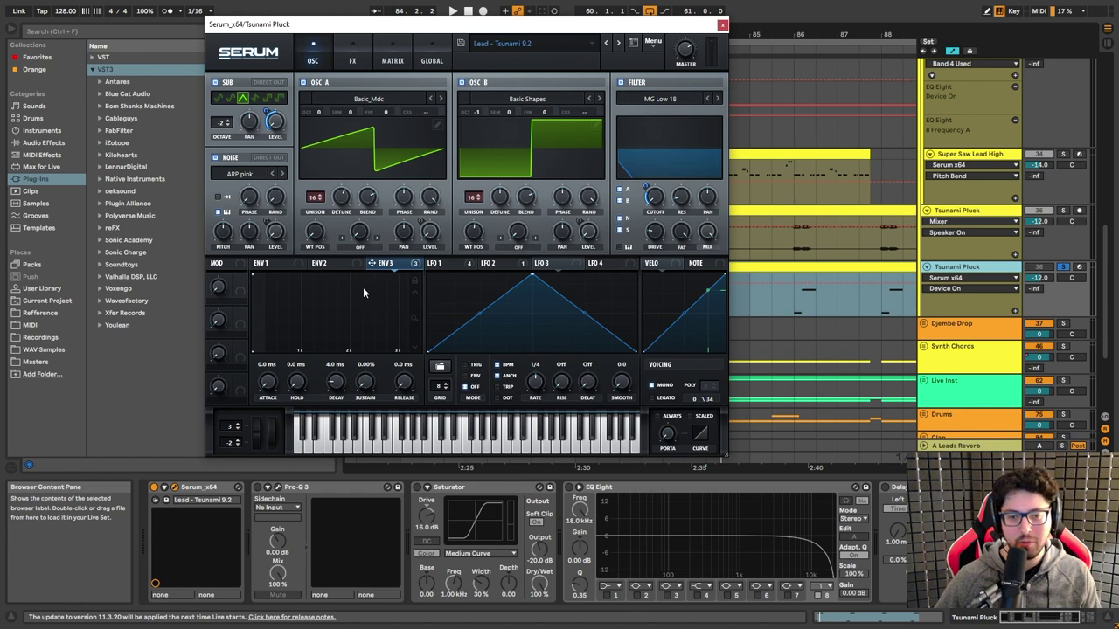
click(509, 264)
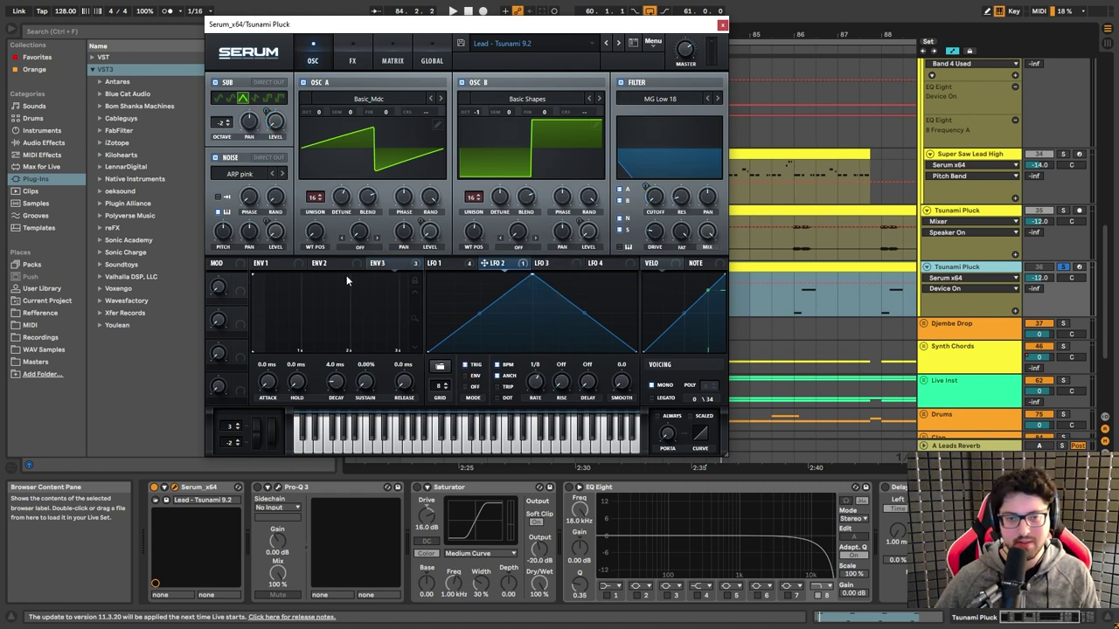
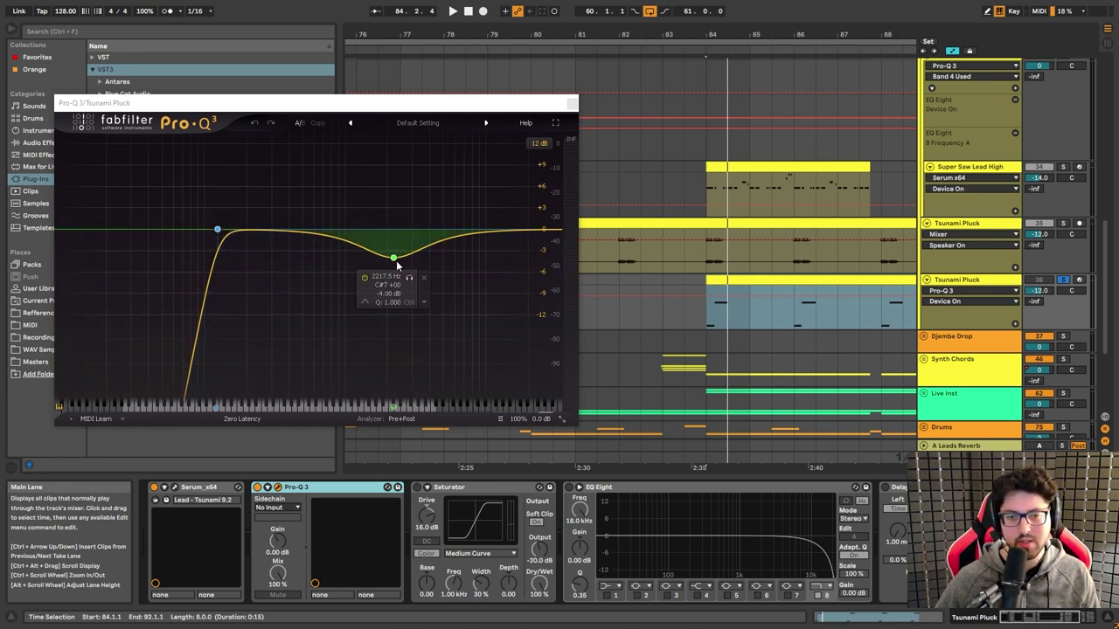
Step: Close the Tsunami Pluck's Pro-Q 3 and inspect the Saturator, EQ Eight and Delay devices in its chain
click(572, 103)
click(459, 489)
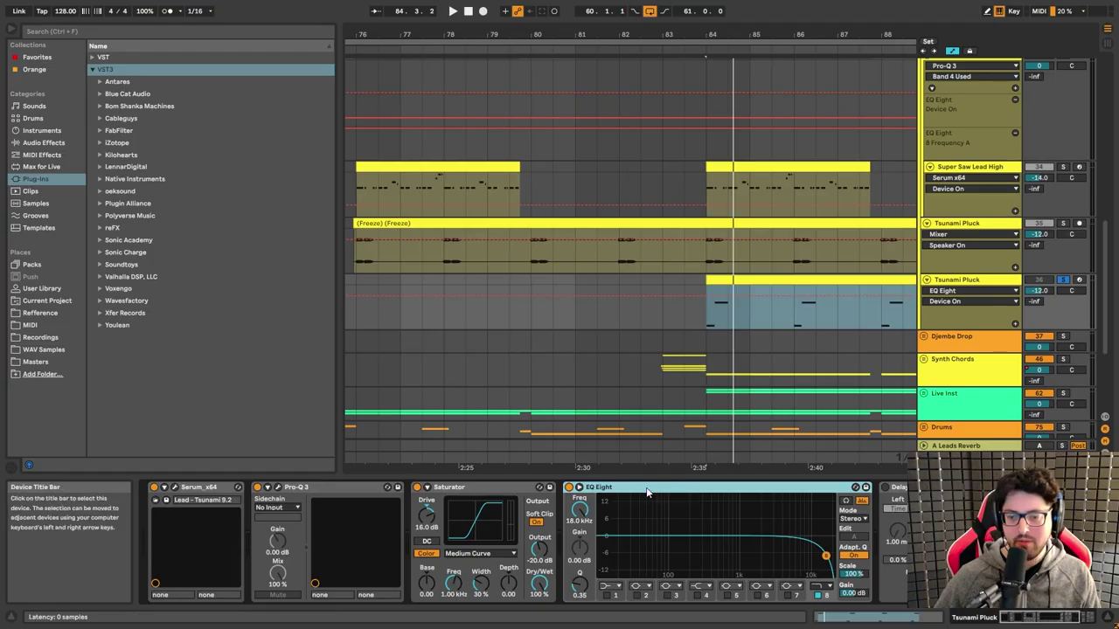
click(1009, 552)
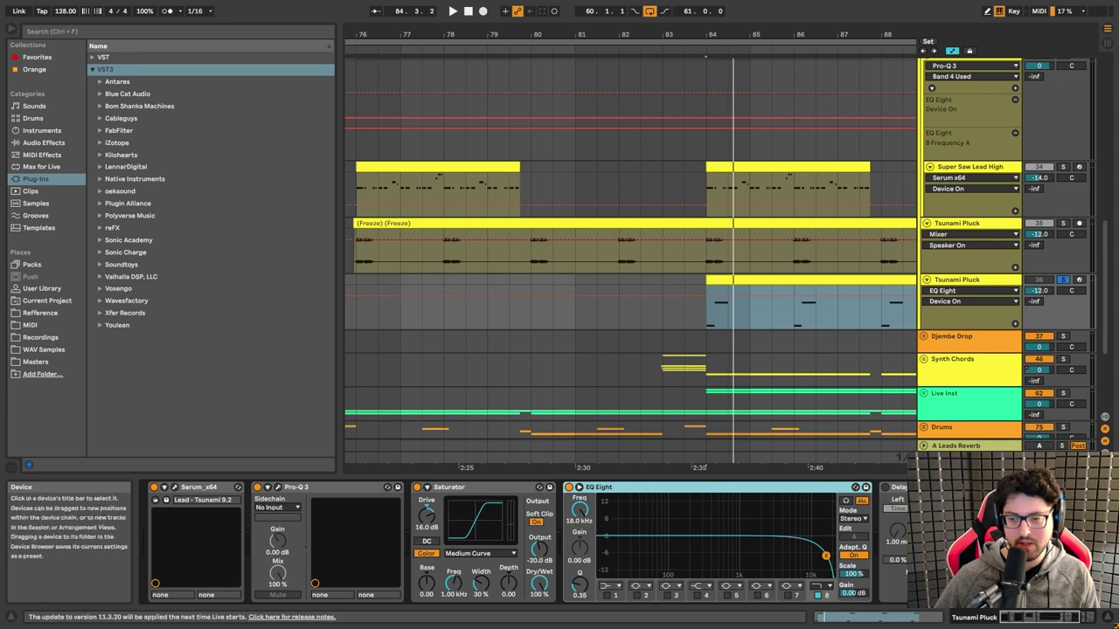
click(893, 488)
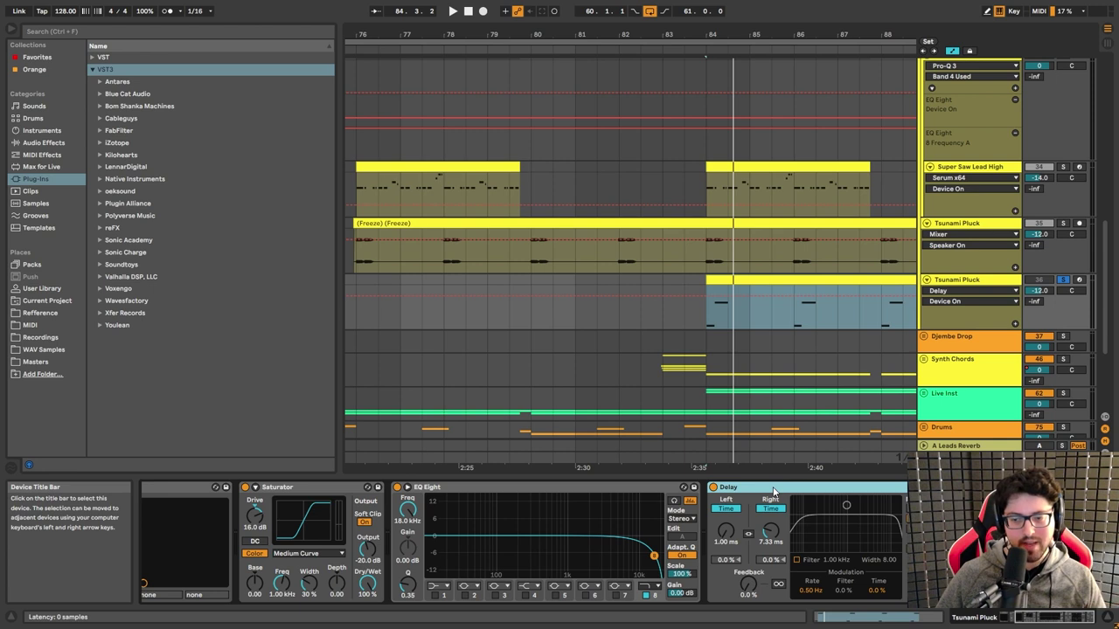
Step: Select bars 84 to 92 of the Tsunami Pluck MIDI clip and play back its opening notes
click(706, 301)
key(z)
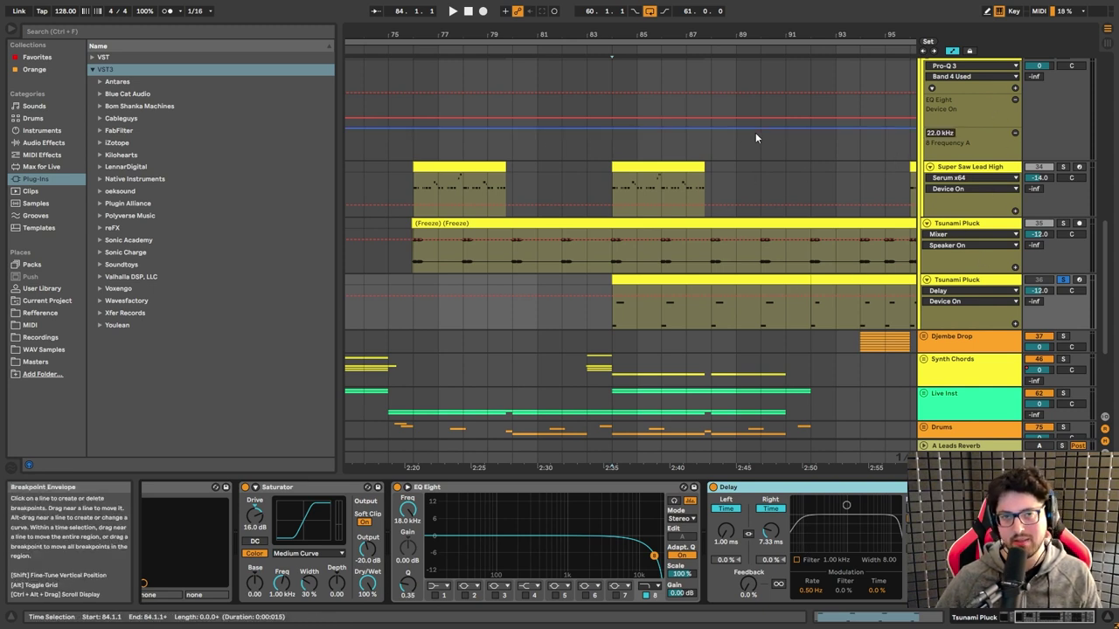
key(minus)
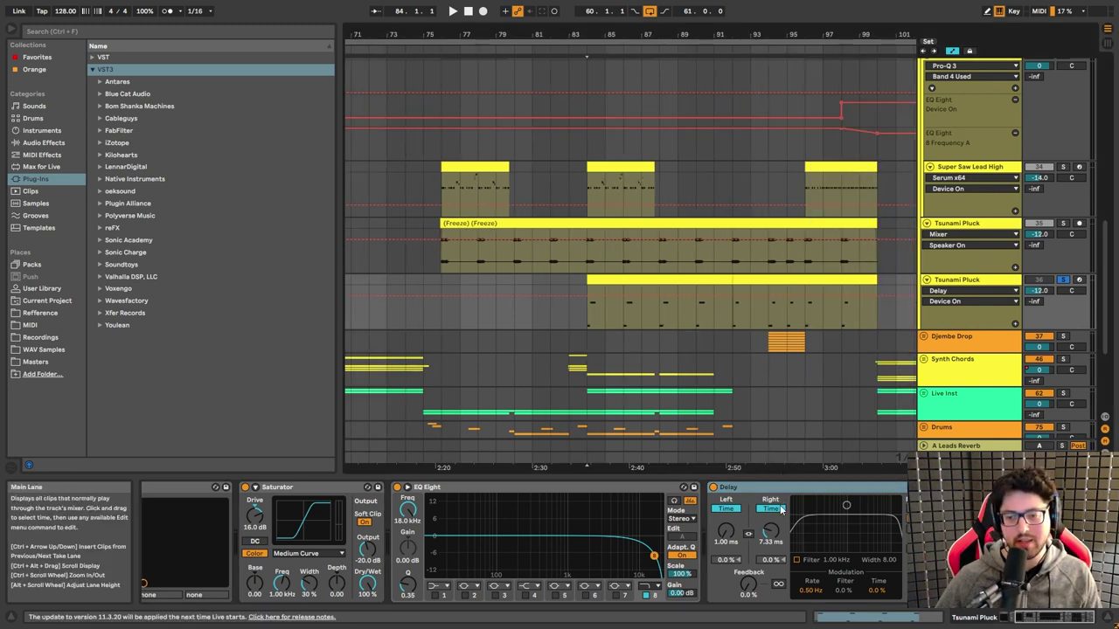
key(z)
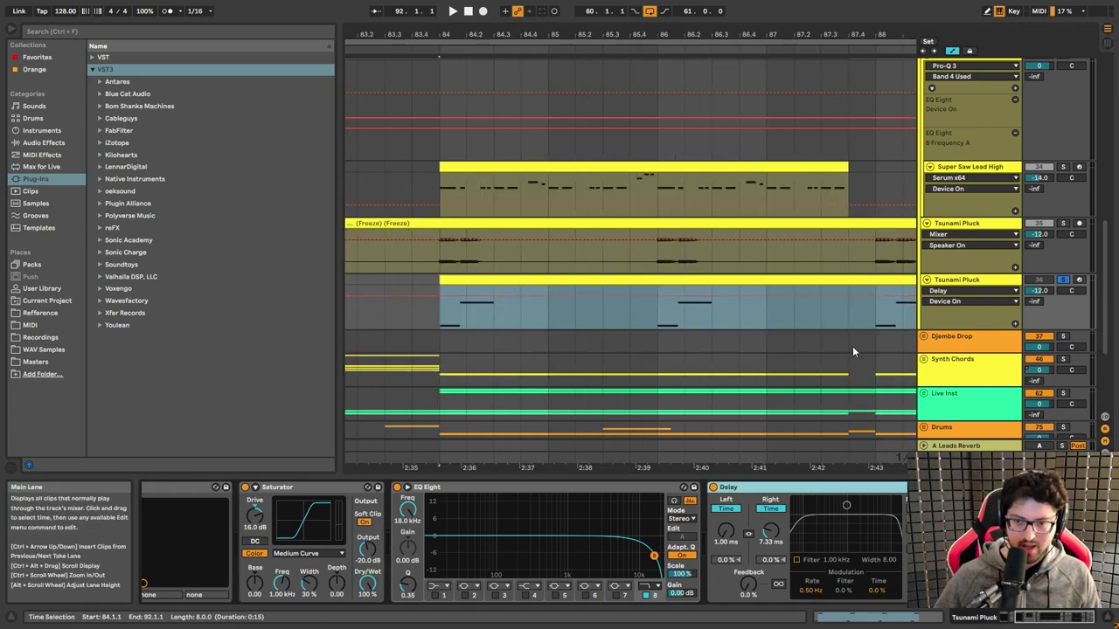
key(space)
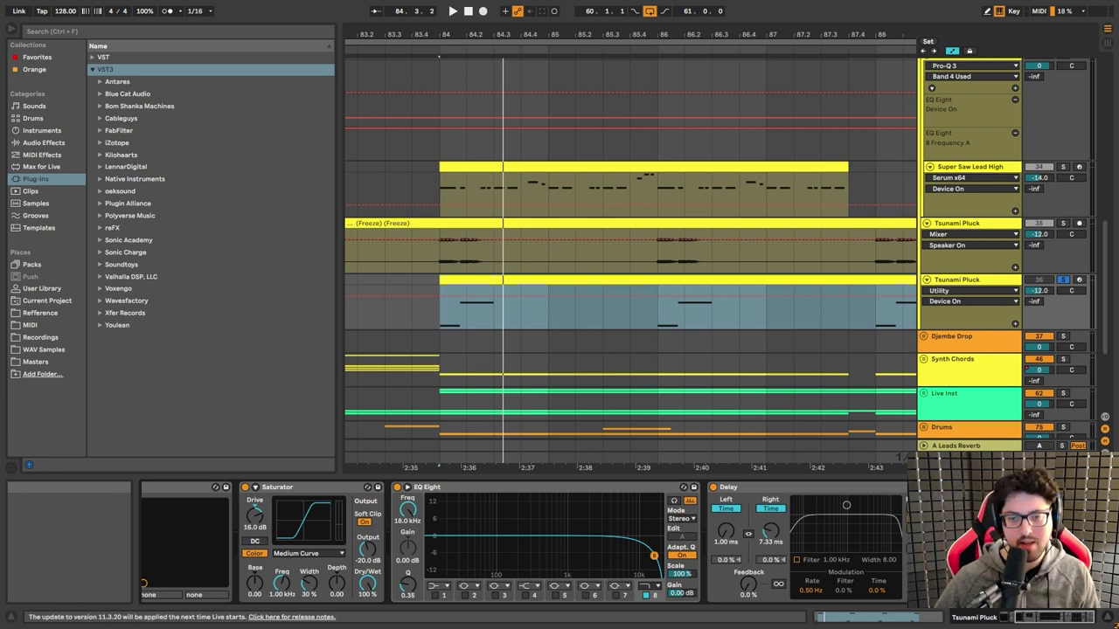
key(space)
key(space)
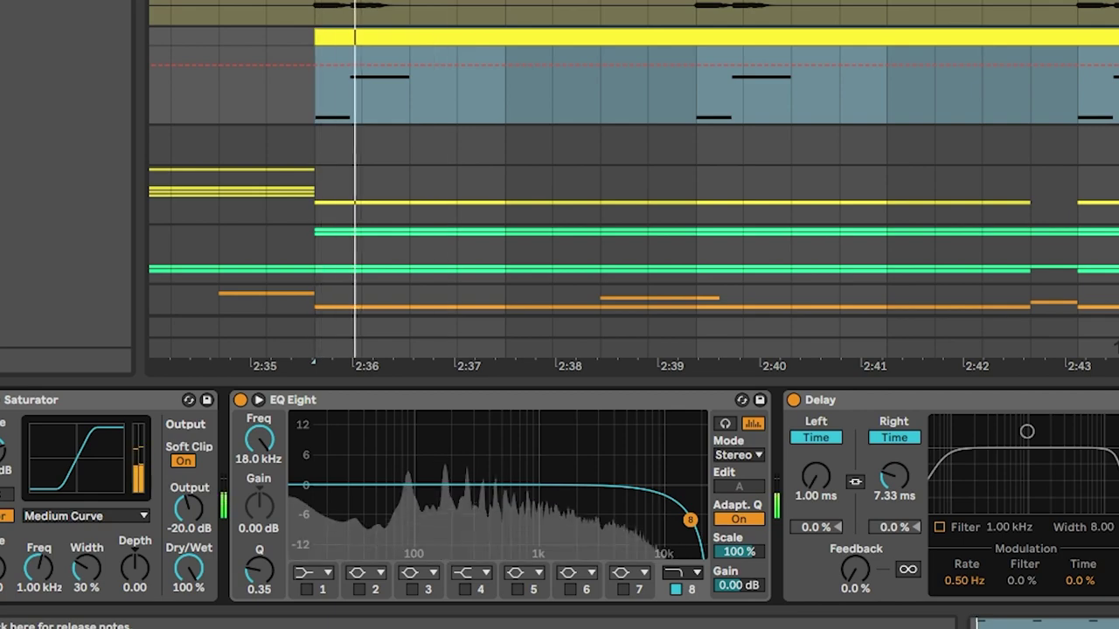
key(space)
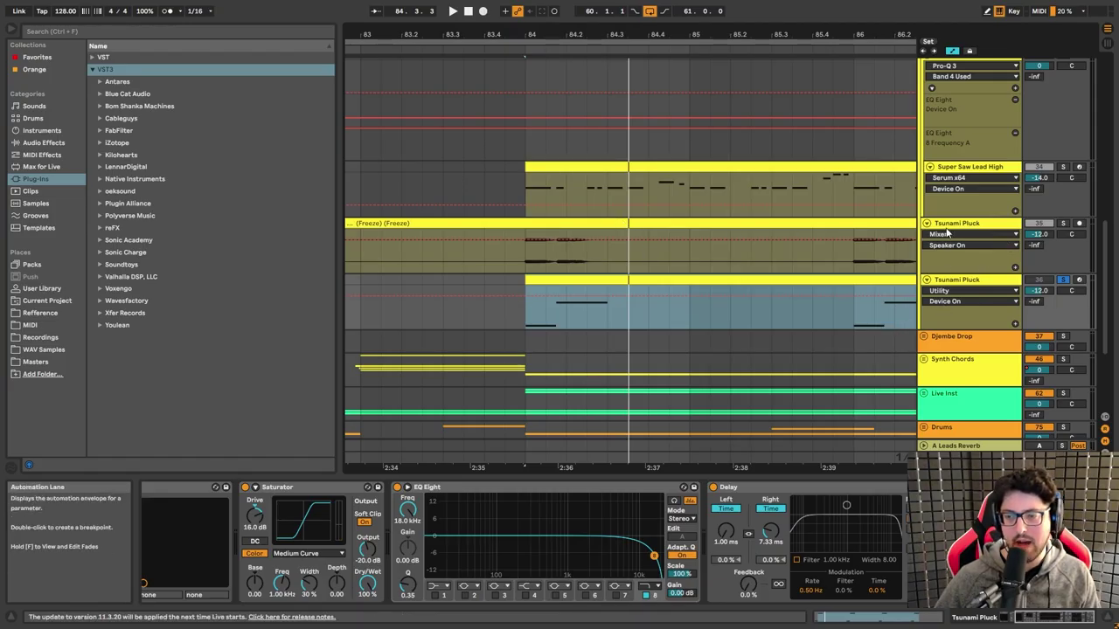
Step: Examine the frozen Tsunami Pluck audio against its MIDI clip, selecting bars 83 to 92 on the MIDI track
click(859, 238)
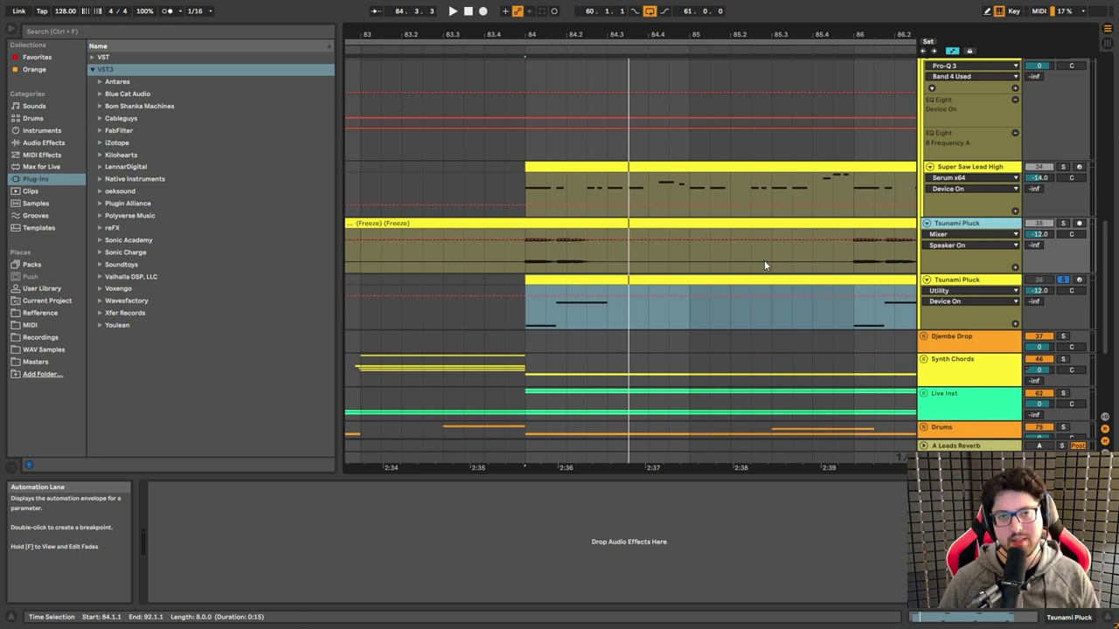
key(minus)
drag(426, 312, 699, 314)
click(561, 284)
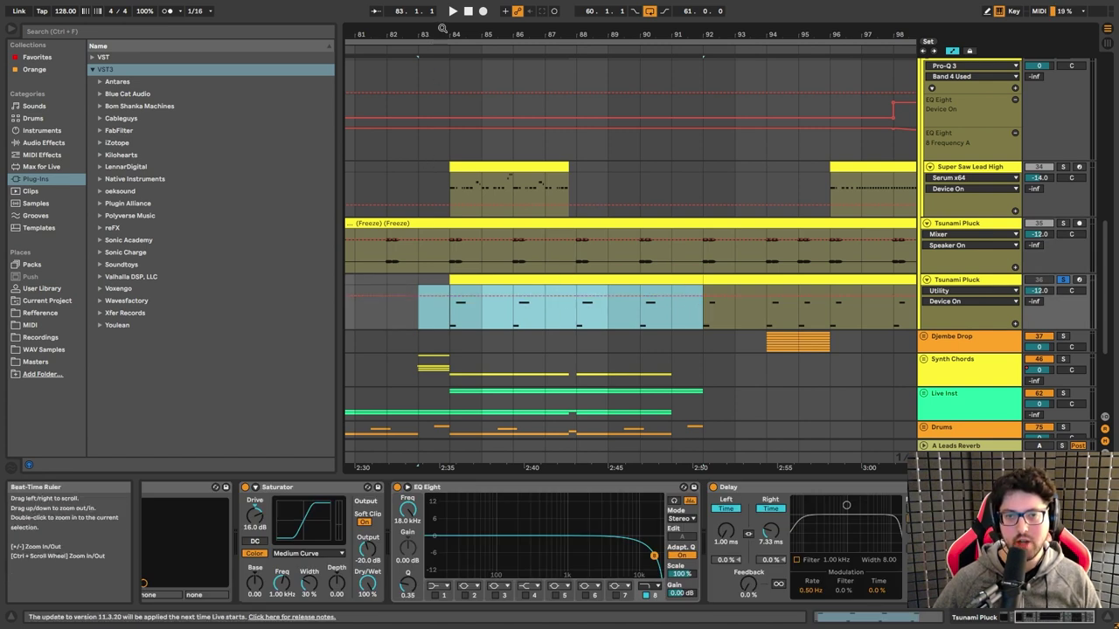
key(z)
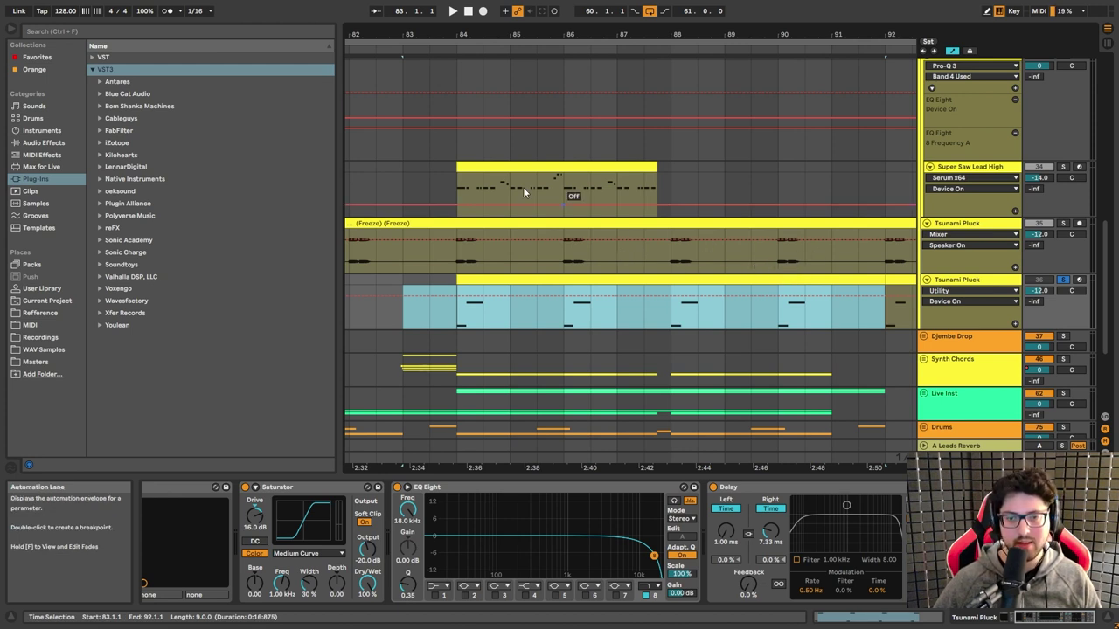
mouse_move(463, 33)
mouse_down()
mouse_move(463, 78)
mouse_move(463, 34)
mouse_up()
click(543, 282)
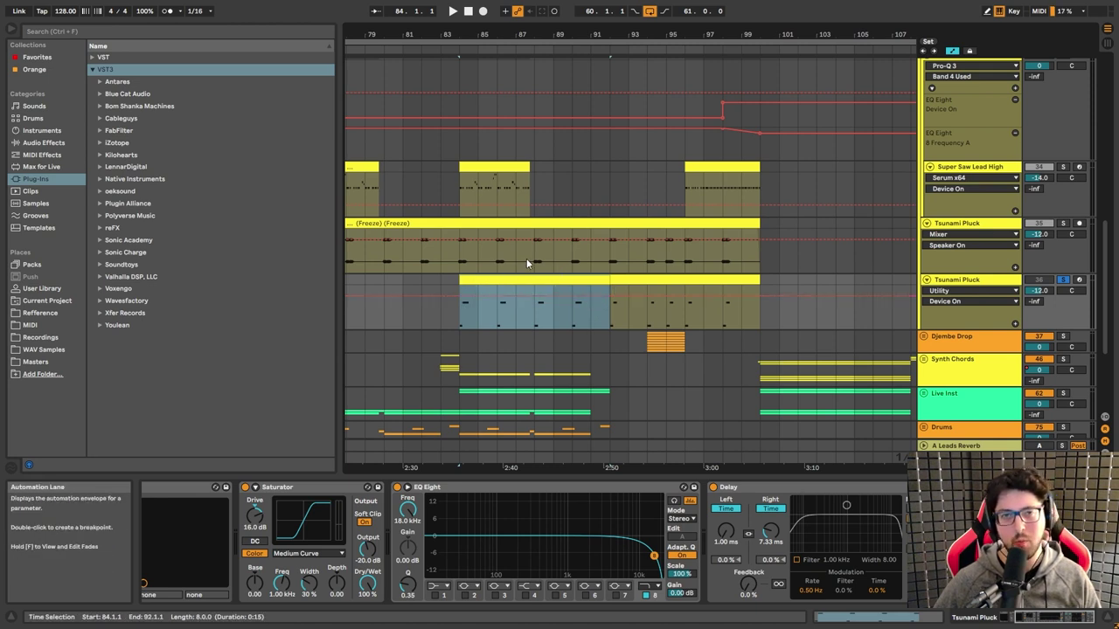
click(607, 228)
key(z)
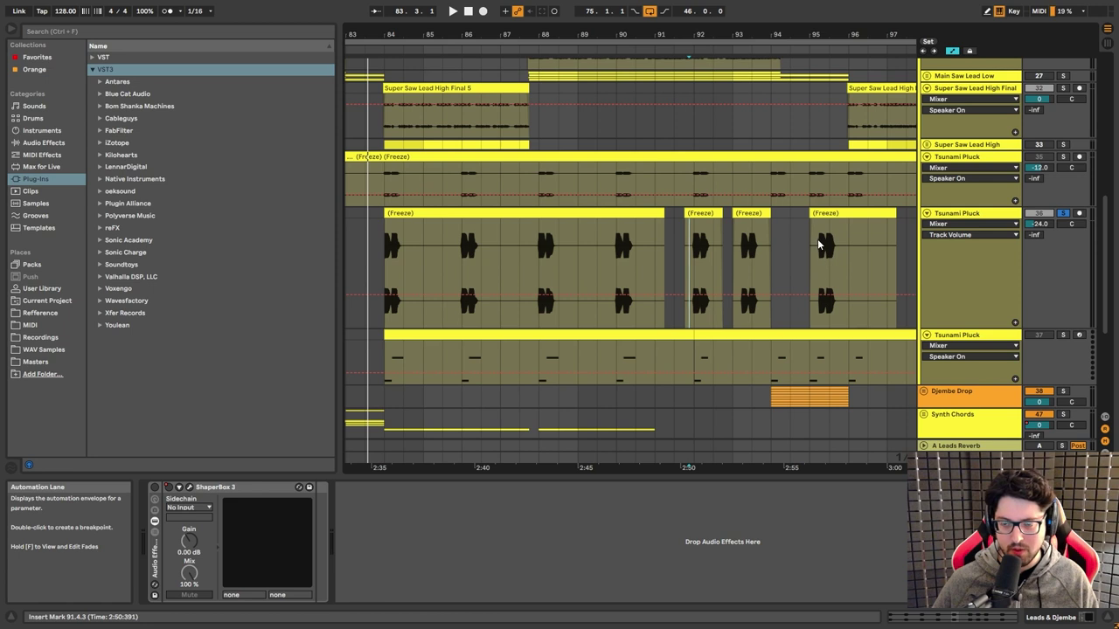
Step: Compare the pluck waveforms and tails in the two frozen Tsunami Pluck clips around bars 92 and 93
scroll(527, 289, down, 2)
drag(419, 358, 870, 360)
drag(671, 66, 671, 114)
drag(768, 34, 735, 58)
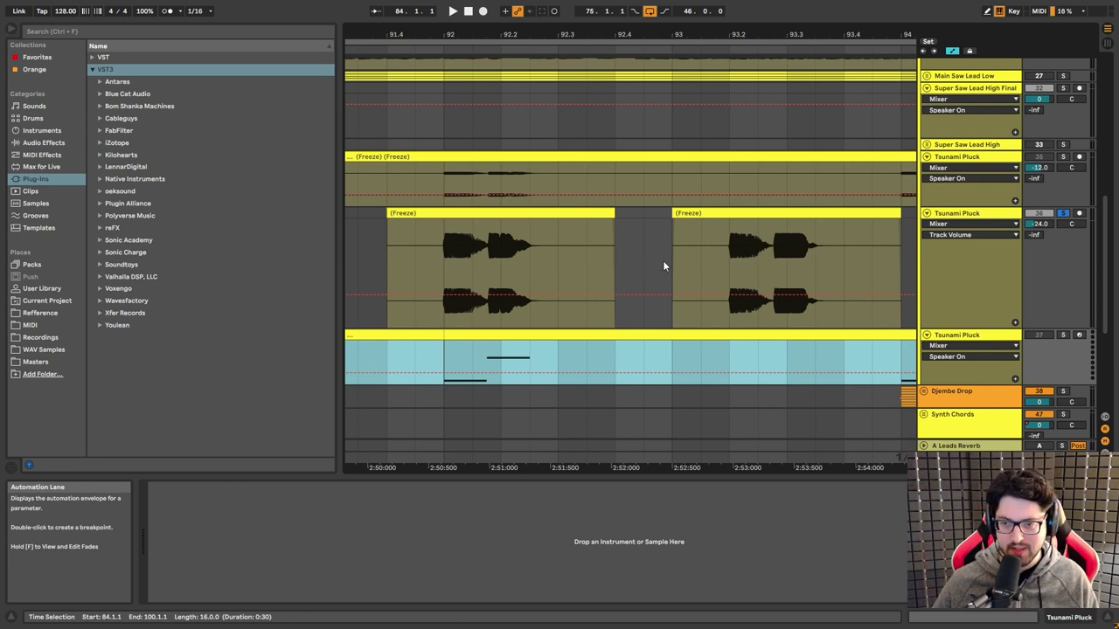
drag(526, 253, 507, 261)
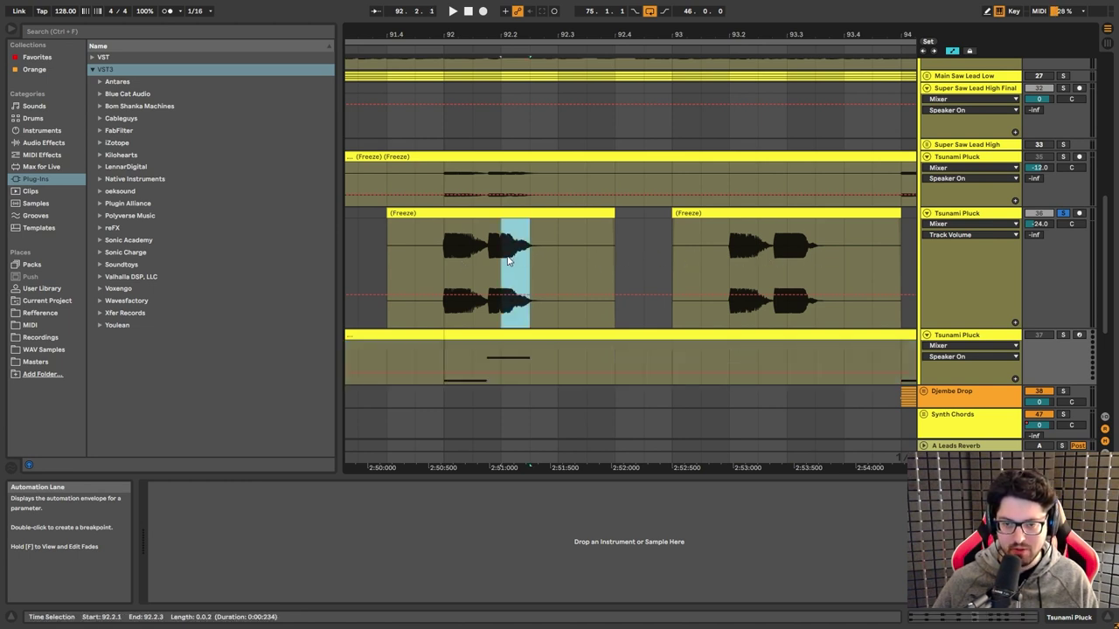
drag(841, 260, 794, 260)
click(794, 260)
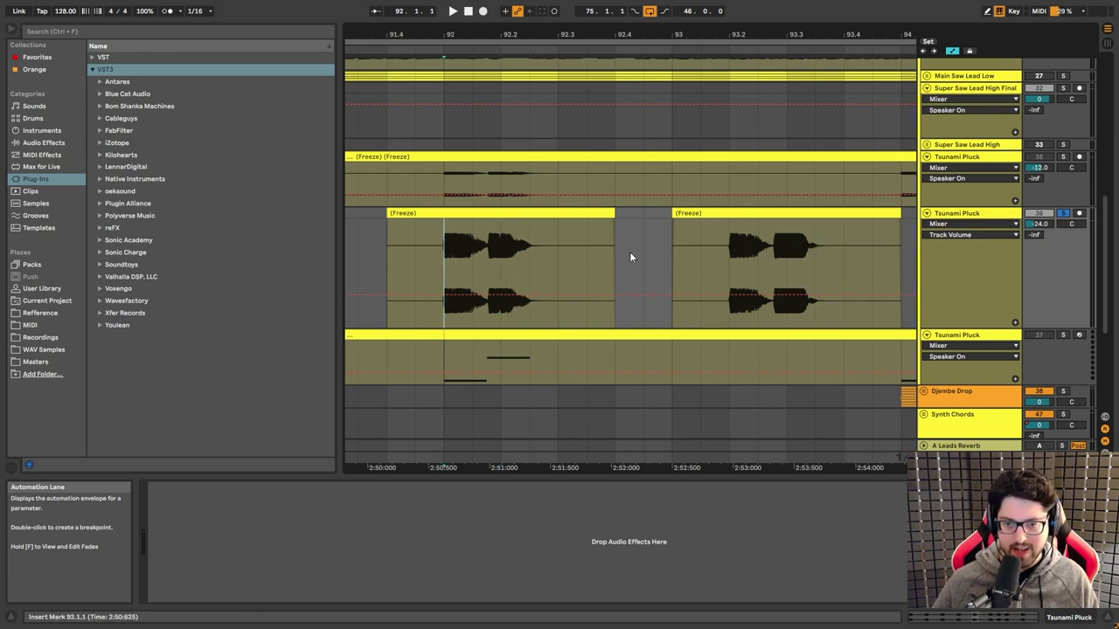
click(569, 258)
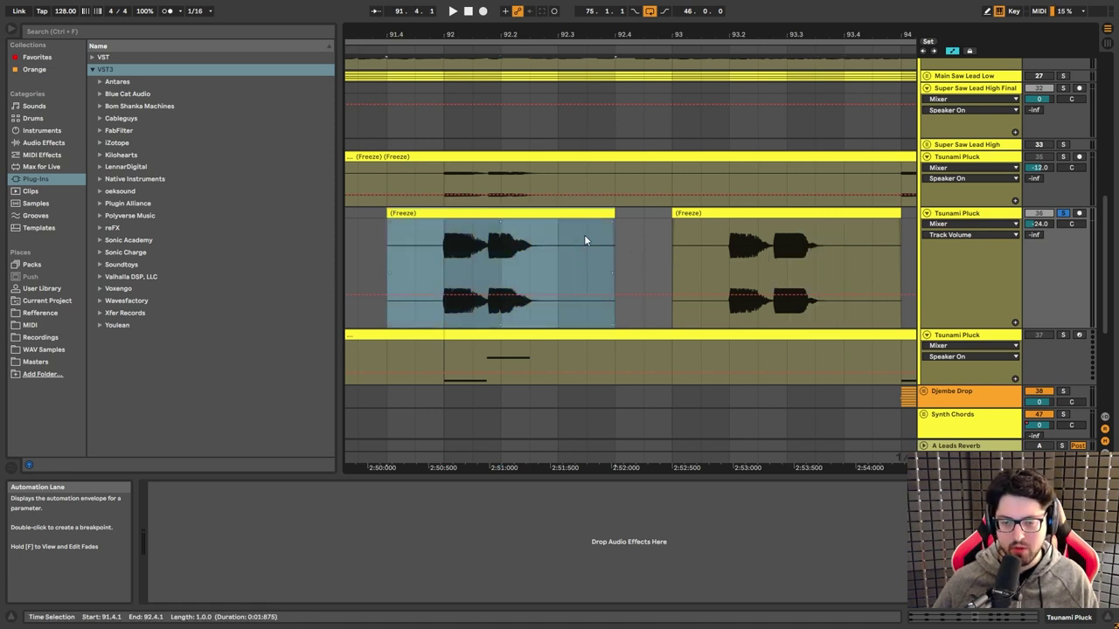
Step: Play the frozen Tsunami Pluck clip around bar 92 and select its two plucks from 92.1.1 to 92.3.1
double_click(514, 221)
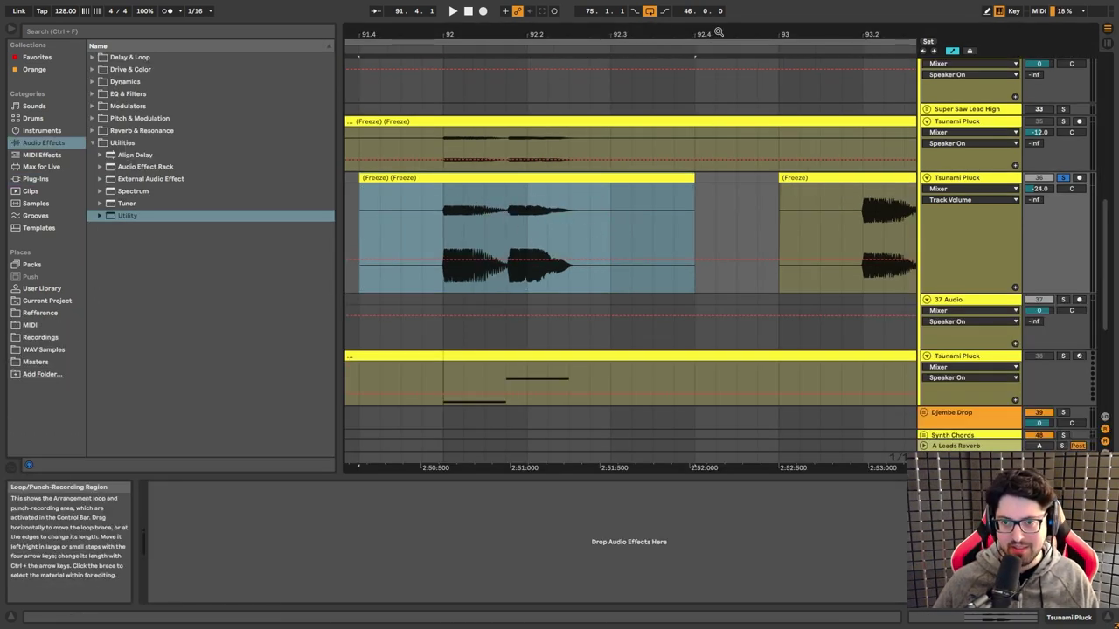
key(minus)
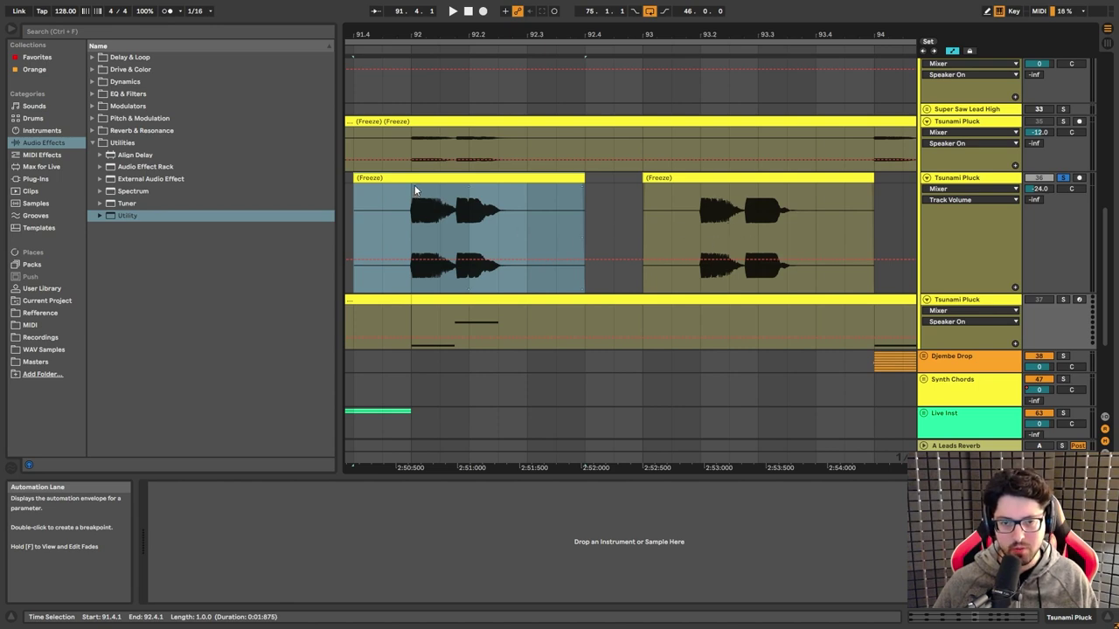
key(space)
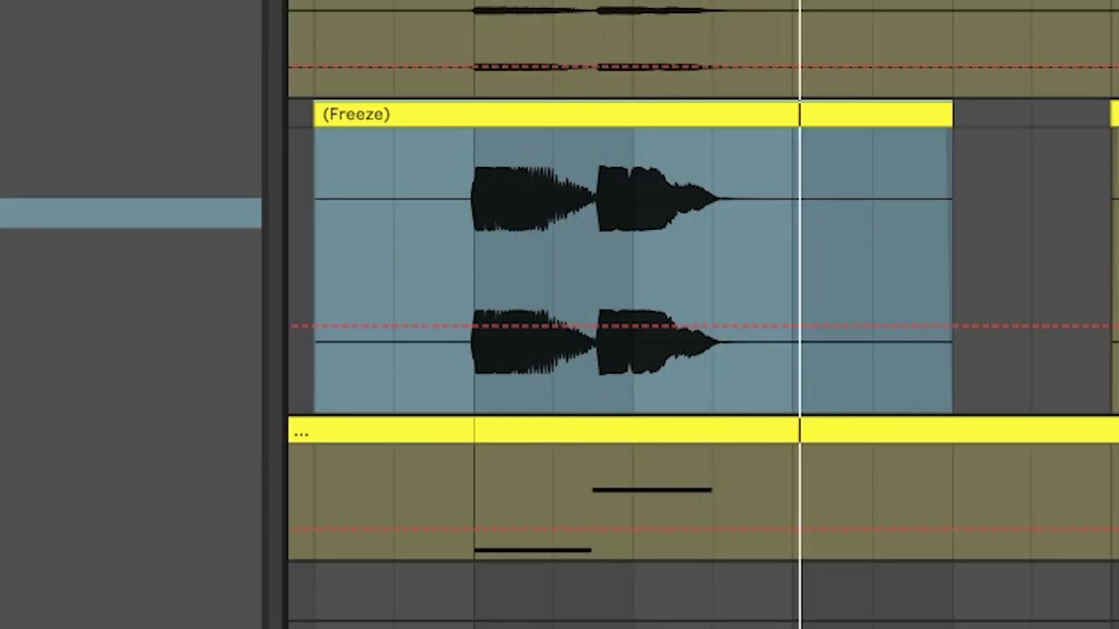
click(393, 265)
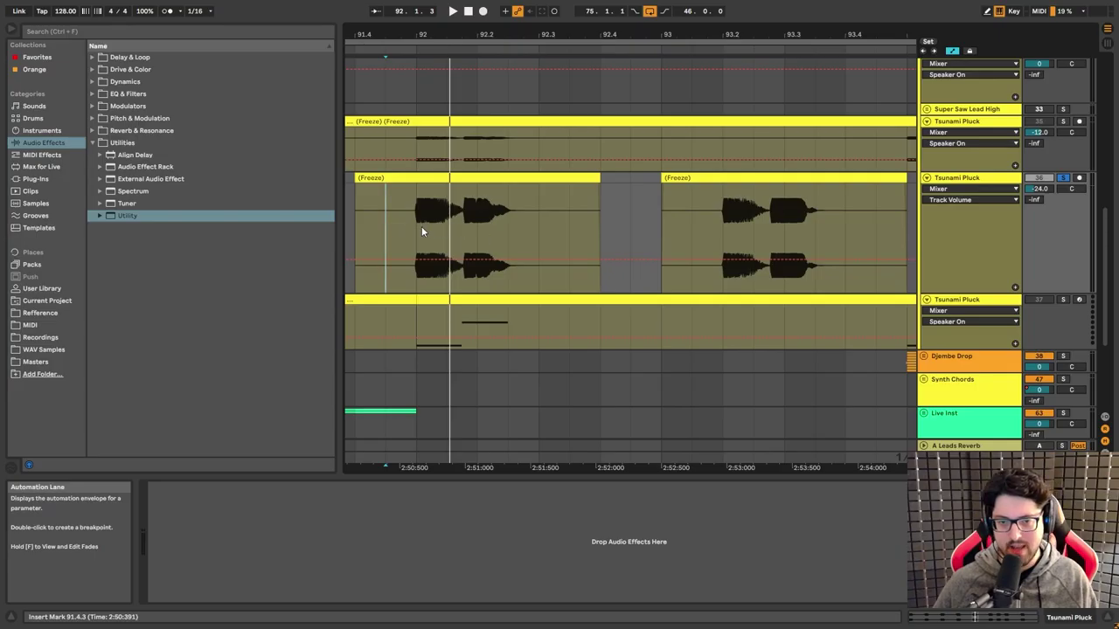
drag(246, 292, 516, 322)
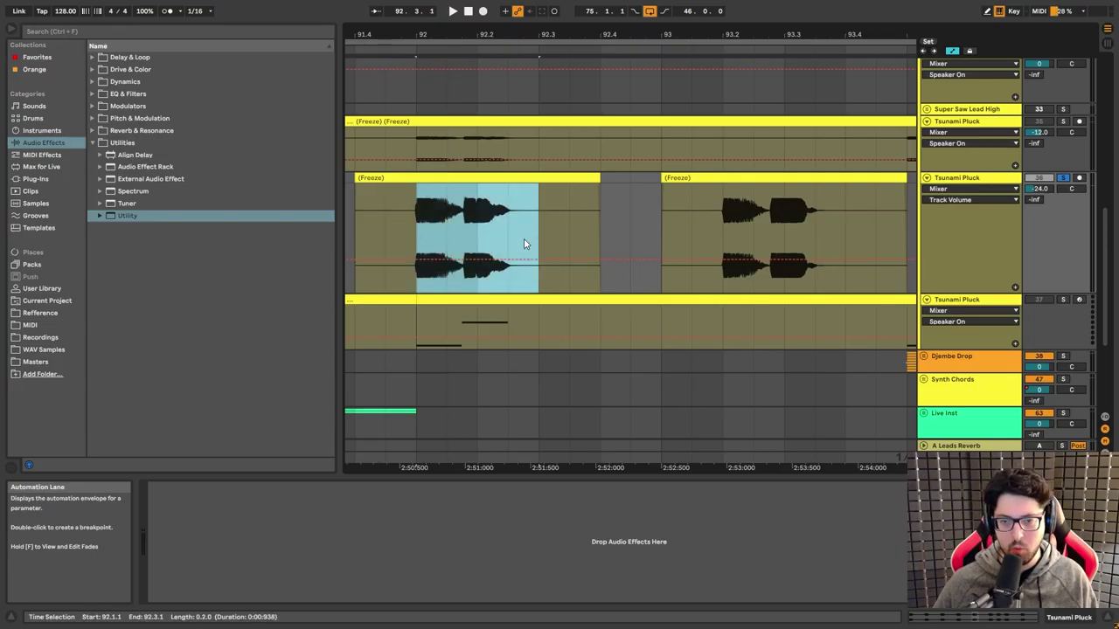
Step: Inspect the plucks from 93.1.3 to 93.4.1, the second pluck's start around 92.1.4, and the first pluck from 92.1.1 to 92.1.3
drag(705, 234, 829, 247)
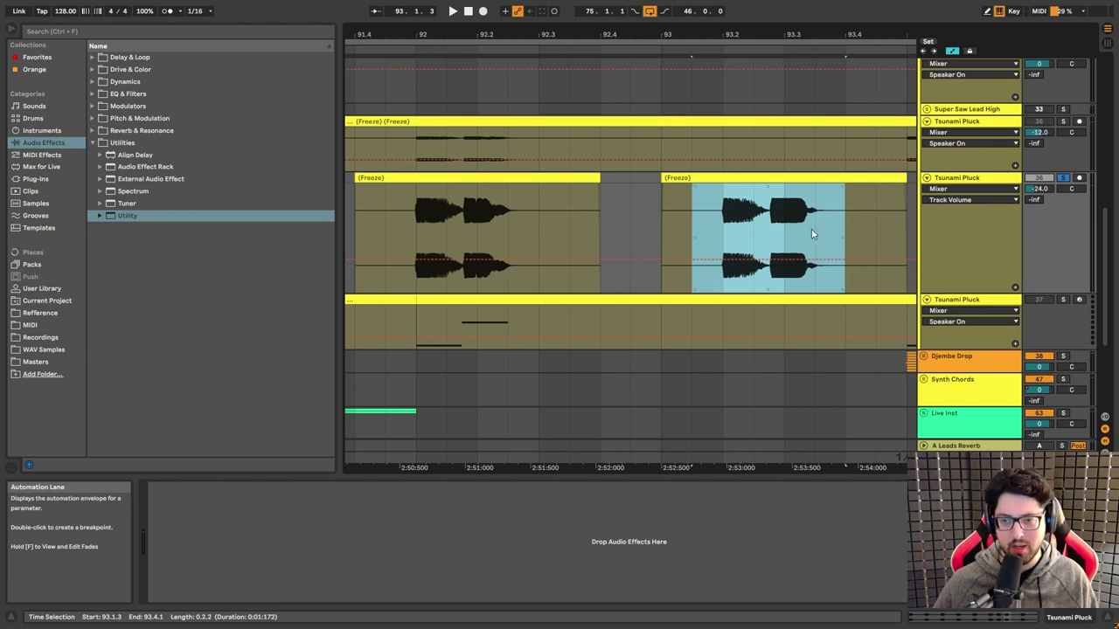
double_click(560, 234)
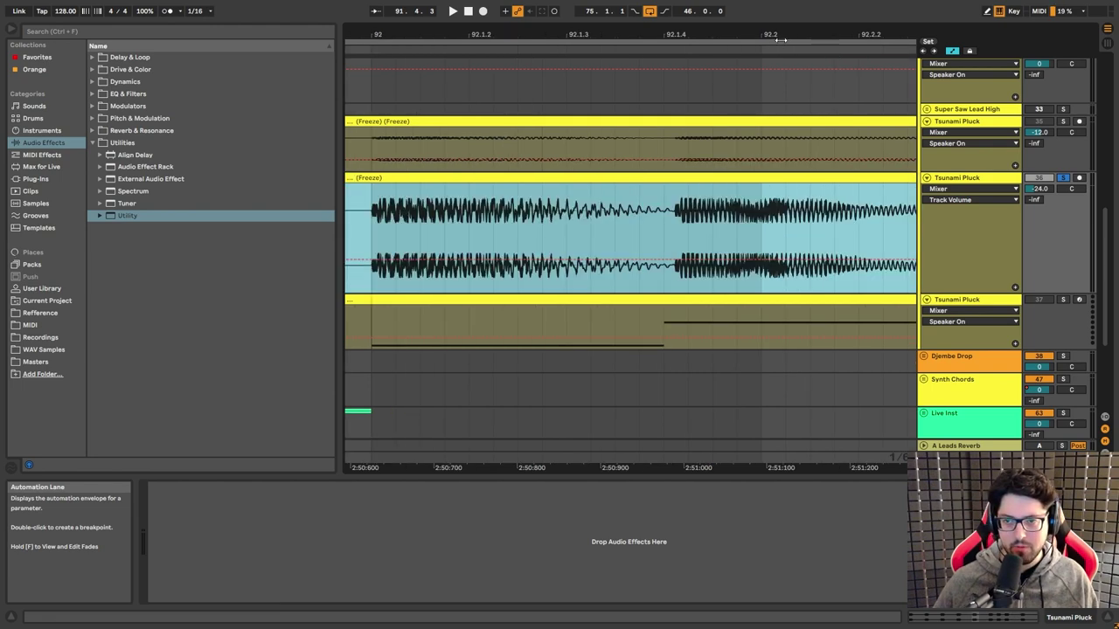
drag(784, 37, 805, 63)
drag(782, 222, 839, 230)
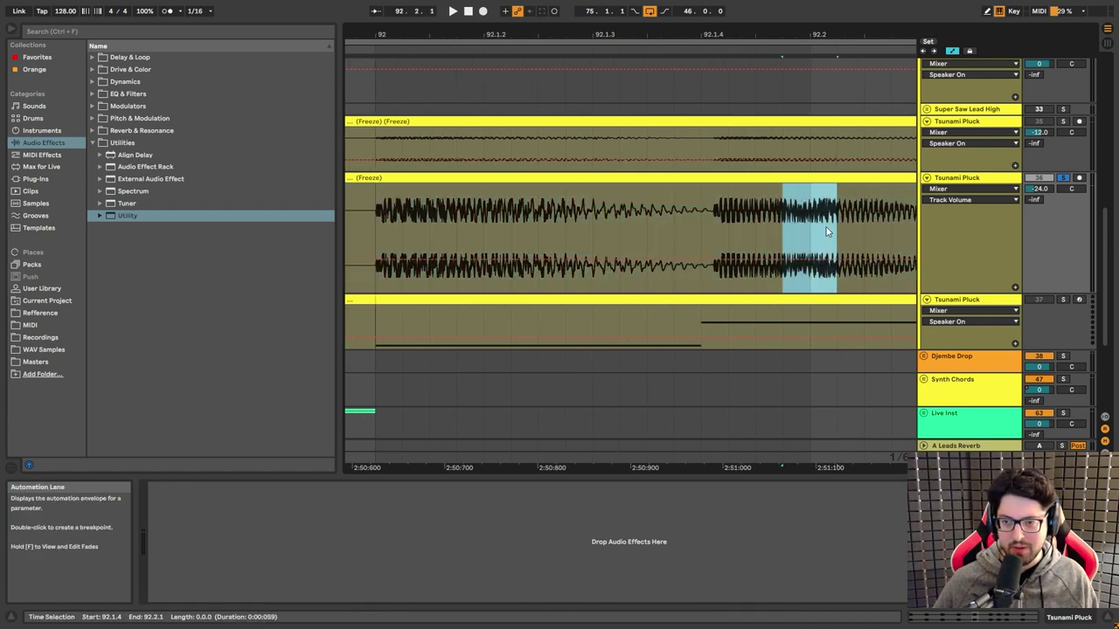
drag(779, 234, 821, 241)
mouse_move(586, 232)
mouse_down()
mouse_move(656, 237)
mouse_move(606, 238)
mouse_up()
scroll(690, 188, right, 3)
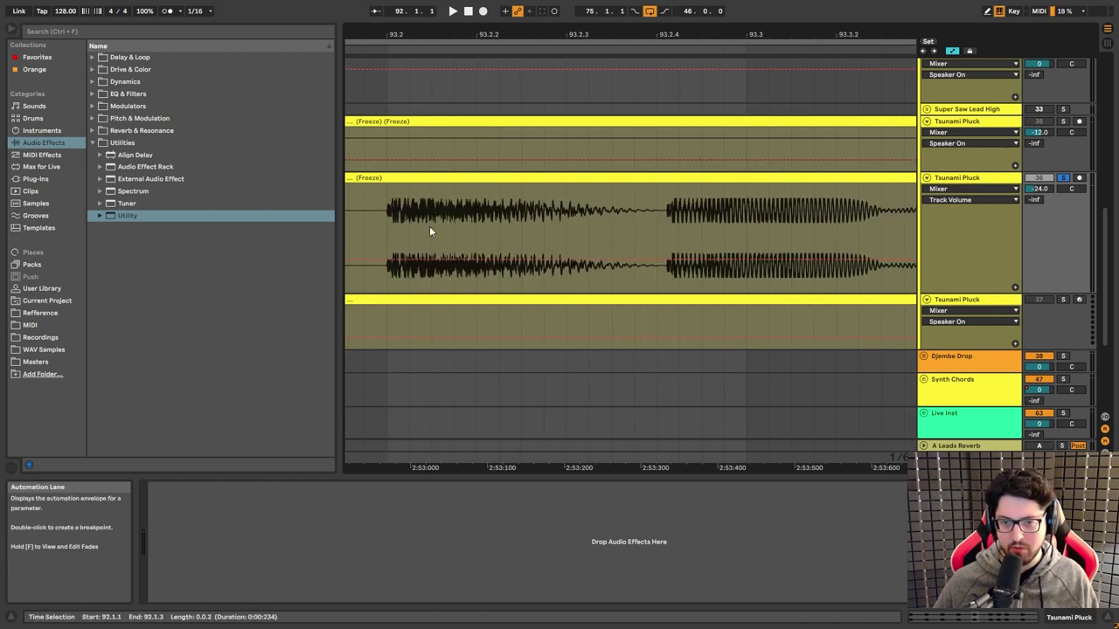
Step: Examine both pluck waveforms in the frozen bar 93 clip, selecting the second pluck's body from 93.2.4 to 93.3.1
drag(371, 226, 847, 225)
click(674, 226)
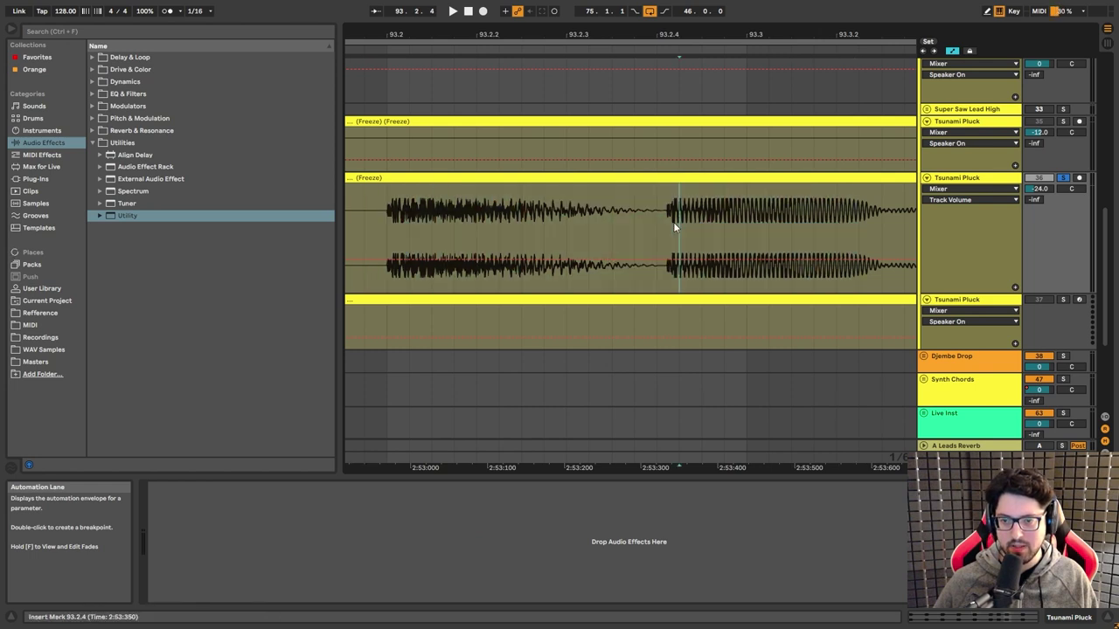
drag(656, 230, 769, 229)
key(minus)
key(minus)
key(minus)
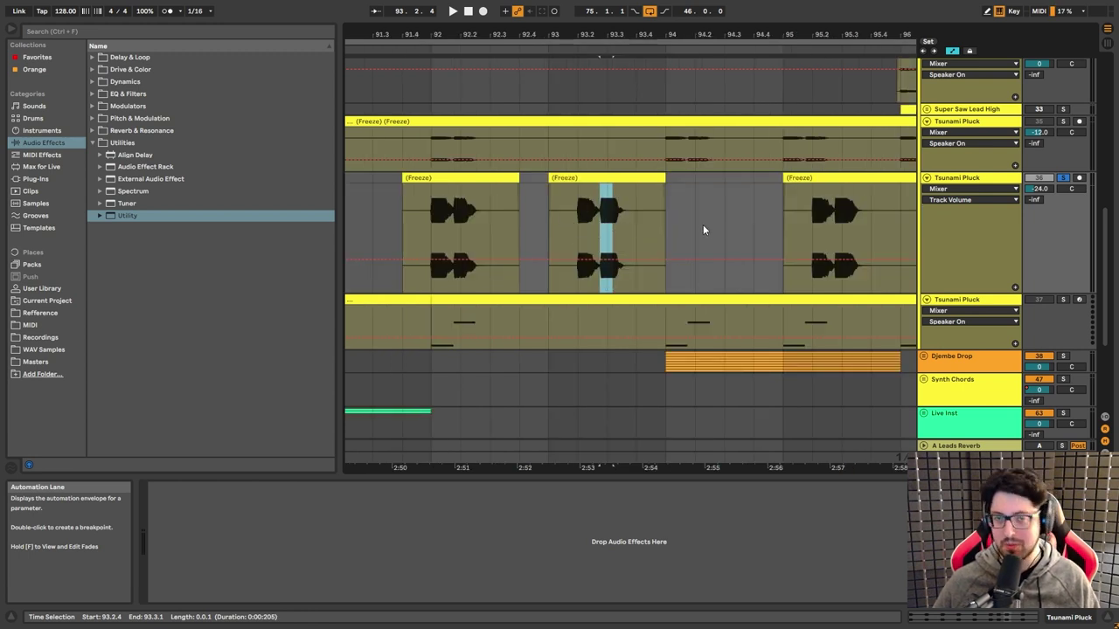
Step: Split the second pluck out of the frozen Tsunami Pluck clip in bar 93 as its own segment
drag(629, 40, 804, 264)
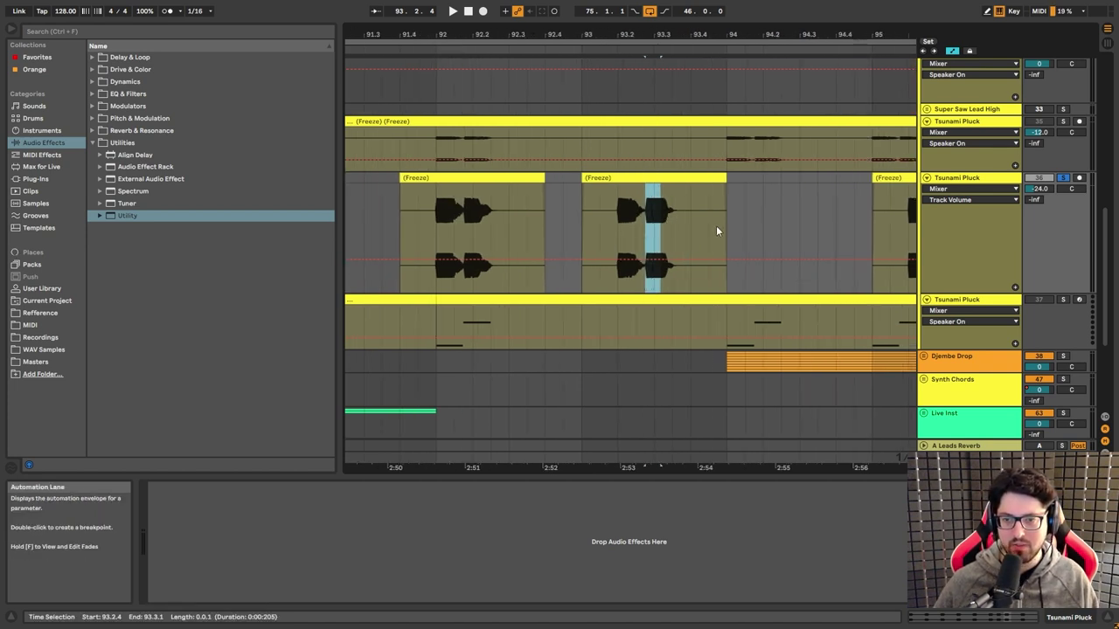
key(plus)
key(plus)
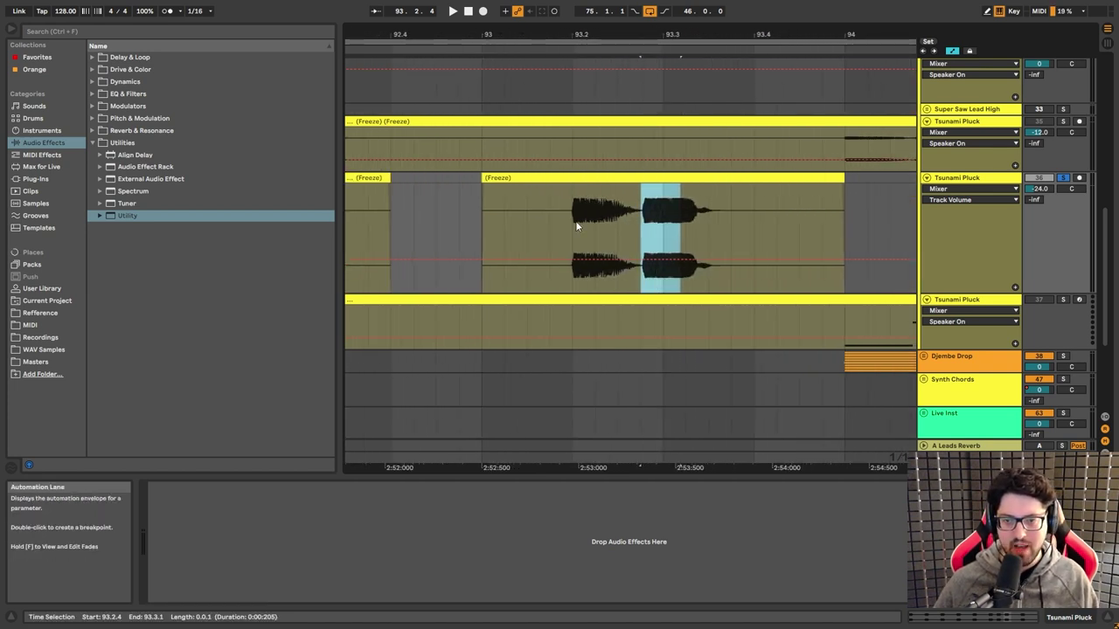
drag(536, 224, 612, 219)
key(plus)
key(ctrl+e)
key(minus)
drag(738, 39, 739, 17)
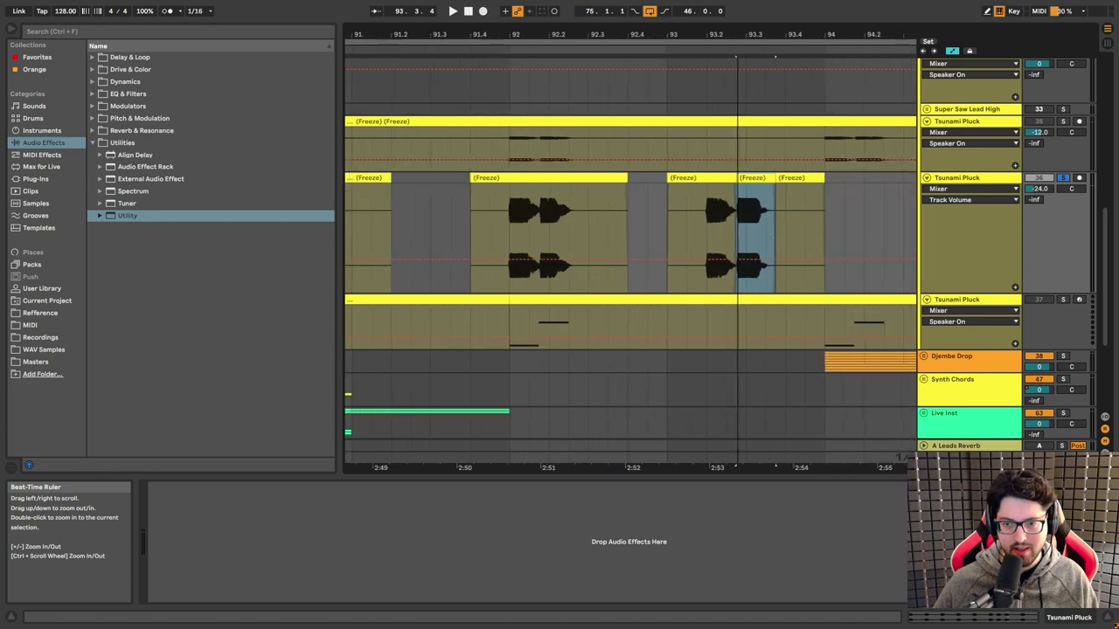
Step: Place bar 93's split-off second pluck over the second pluck of the bar 92 clip, then select 91.4.4 to 92.3.1
drag(751, 214, 601, 215)
drag(615, 39, 616, 101)
drag(696, 226, 465, 225)
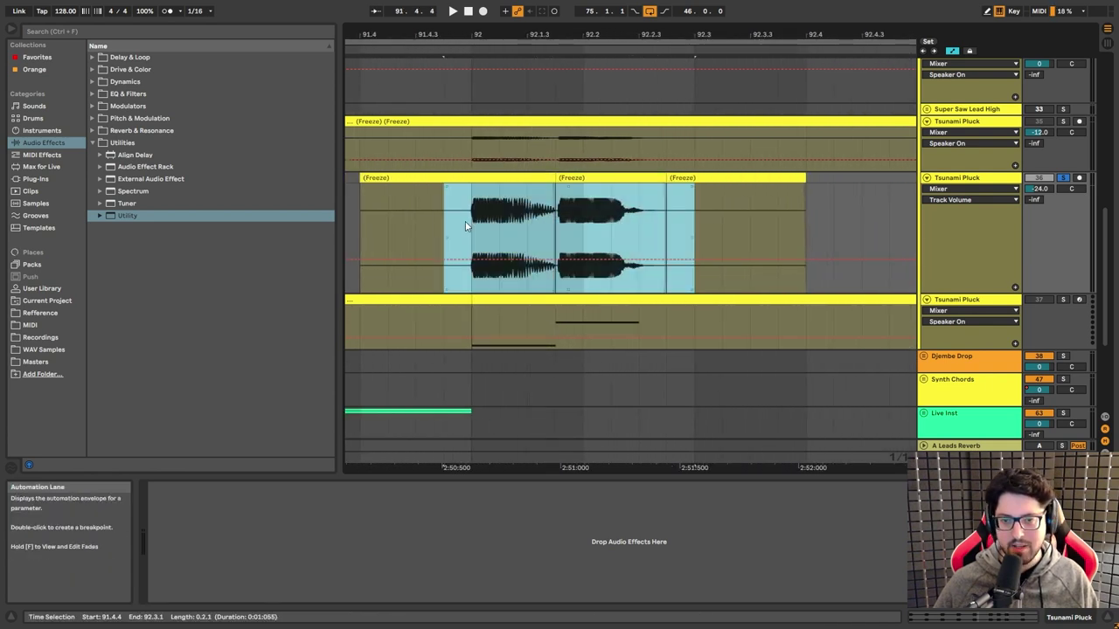
mouse_move(655, 35)
mouse_down()
mouse_move(656, 65)
mouse_move(656, 17)
mouse_up()
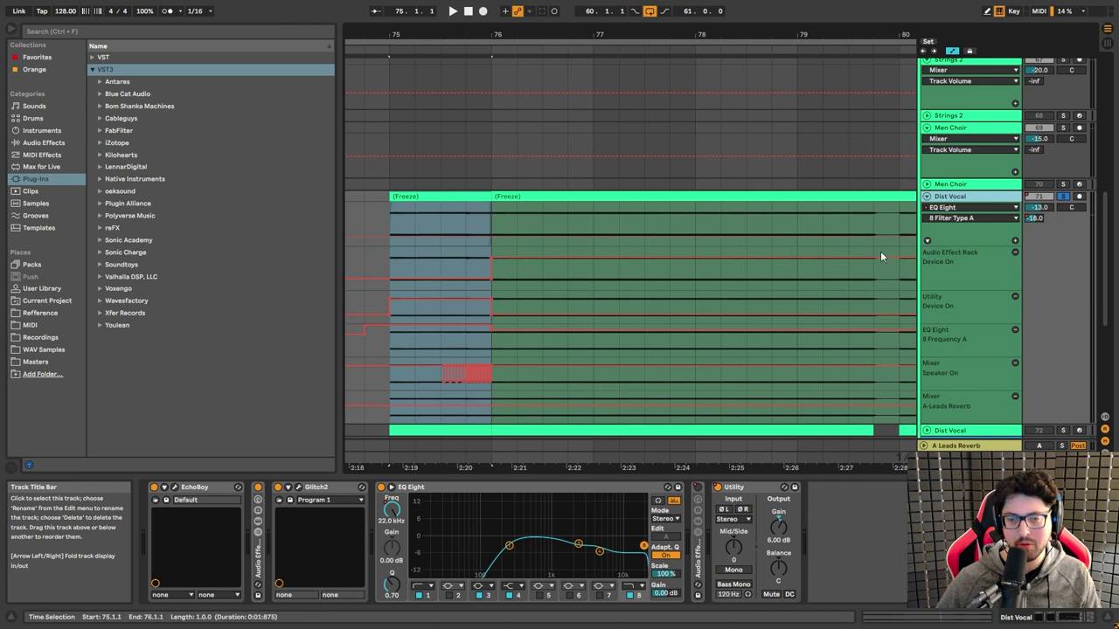
Step: Examine the Dist Vocal track's automation lanes from bar 75 and play back the frozen vocal
drag(349, 35, 350, 26)
drag(441, 35, 442, 28)
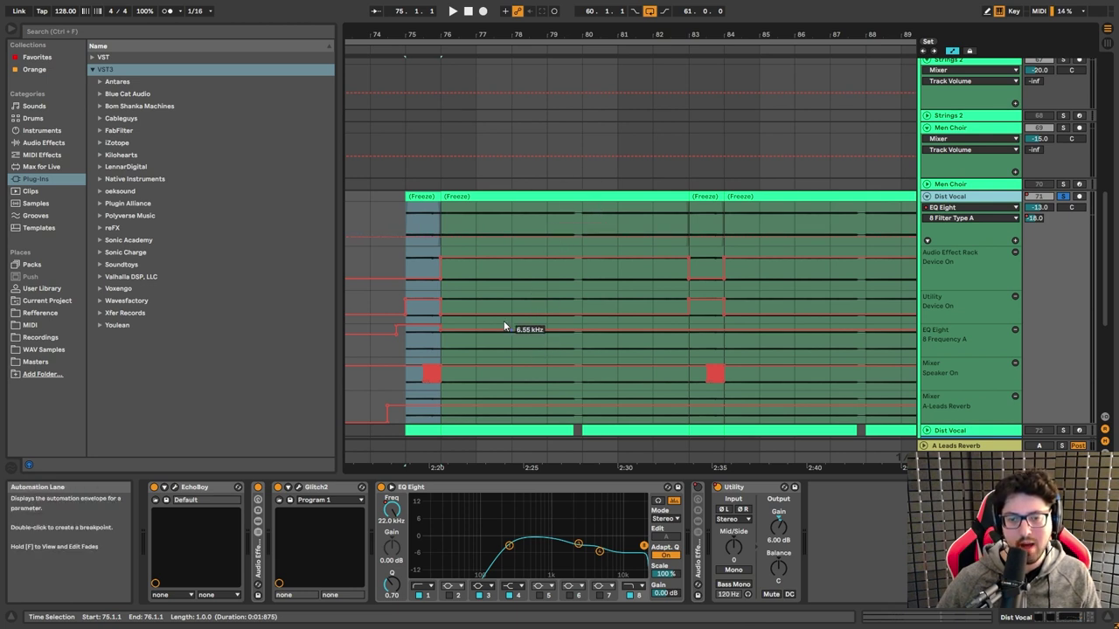
key(plus)
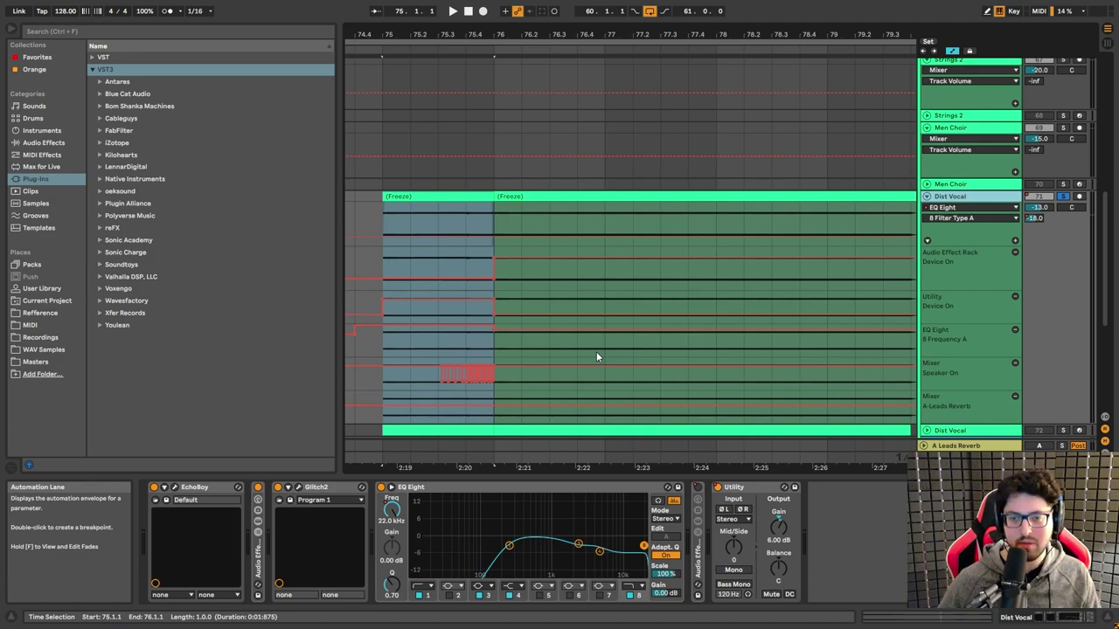
key(space)
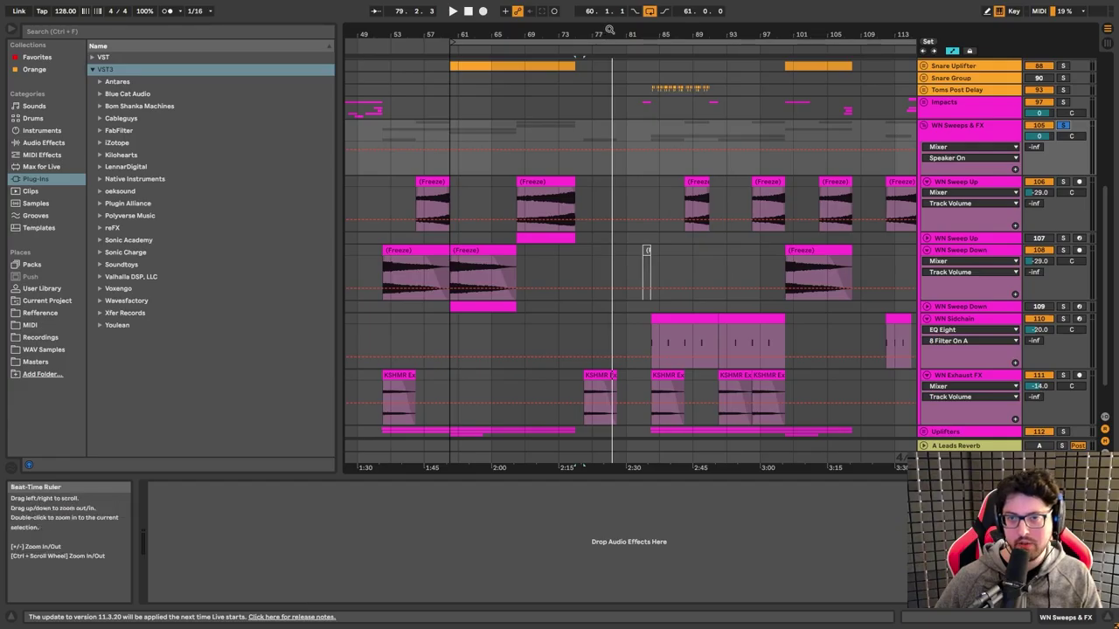
Step: Examine the white noise sweep clips around bars 60 to 79 and the WN Sweep Up rack's Operator and EQ Eight
scroll(637, 30, right, 10)
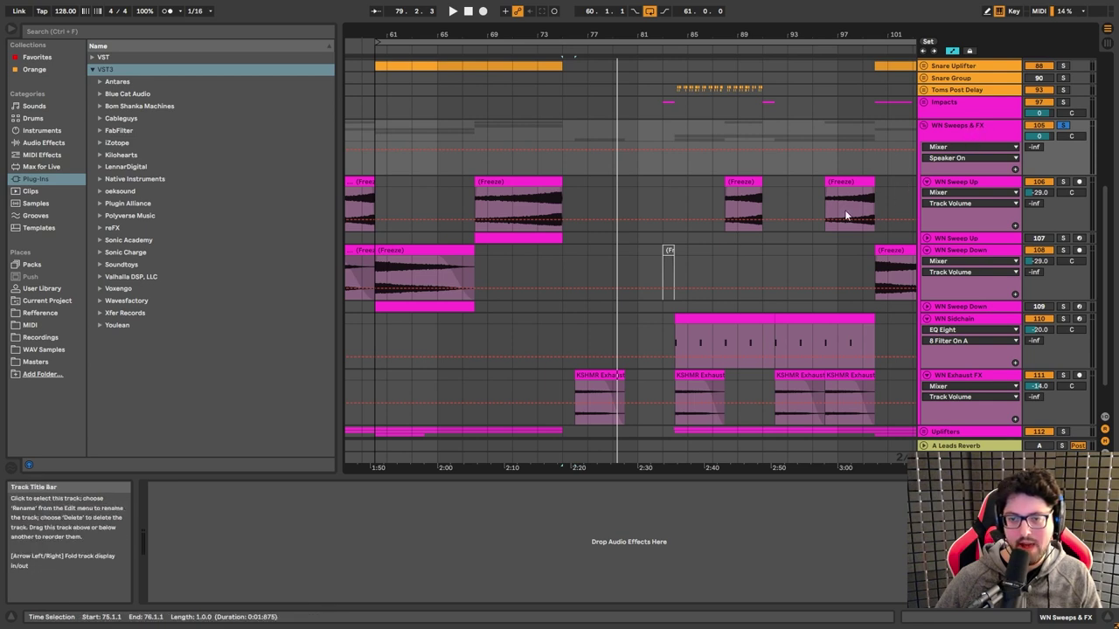
drag(402, 30, 403, 79)
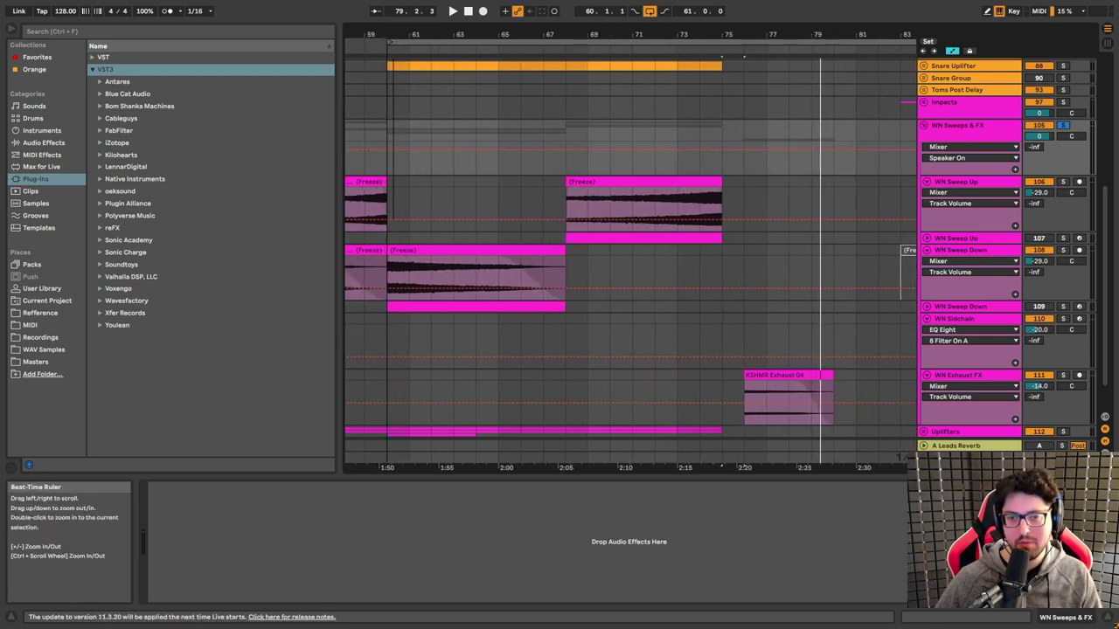
drag(472, 30, 773, 253)
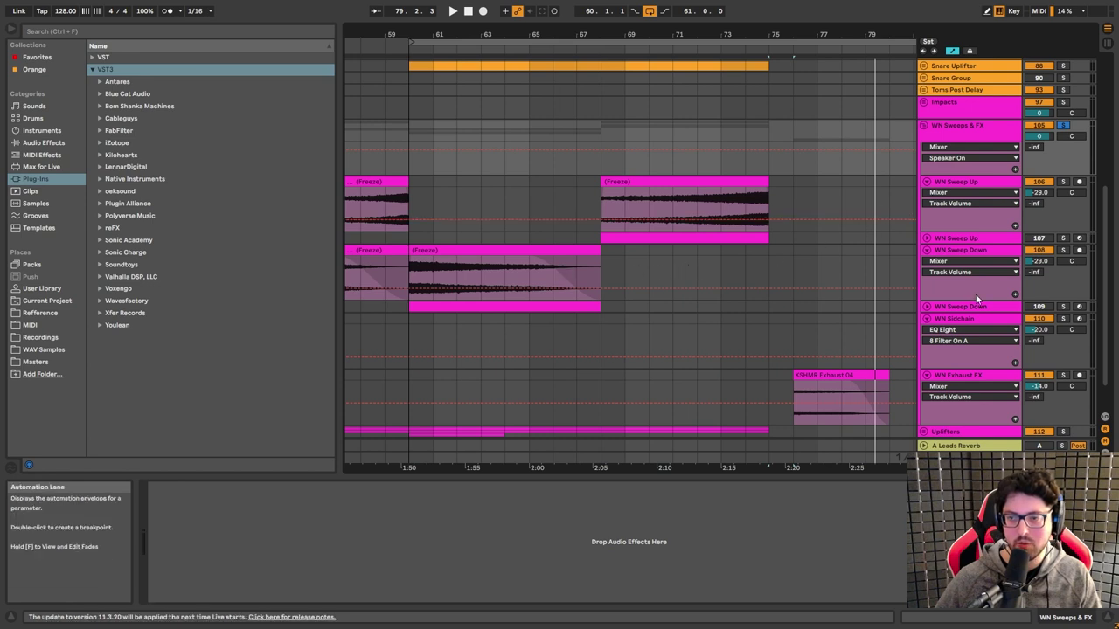
click(952, 242)
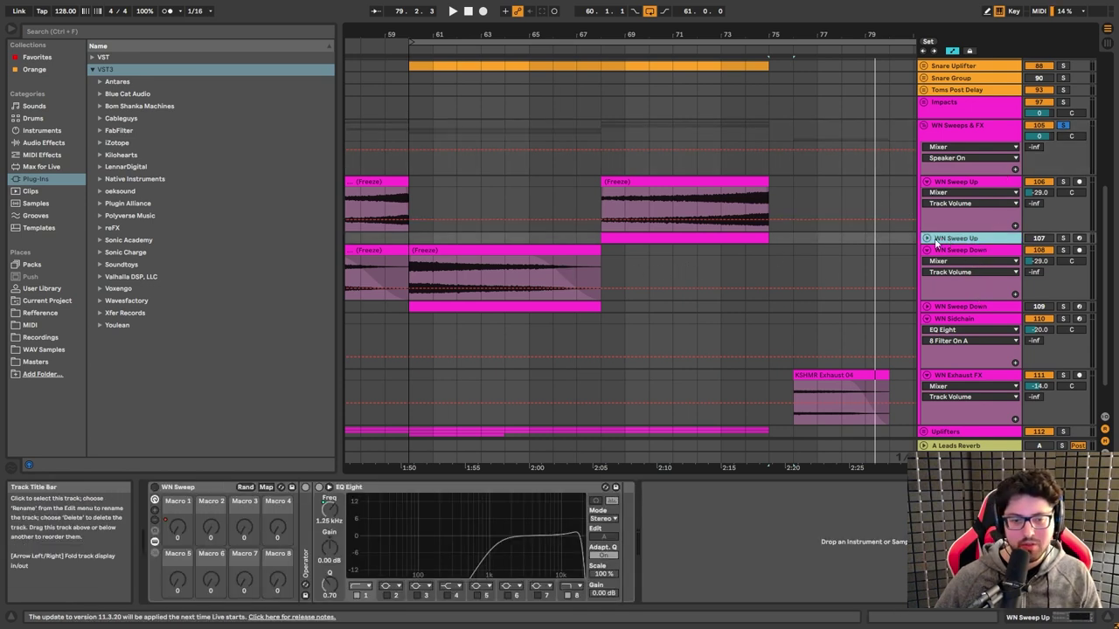
double_click(305, 524)
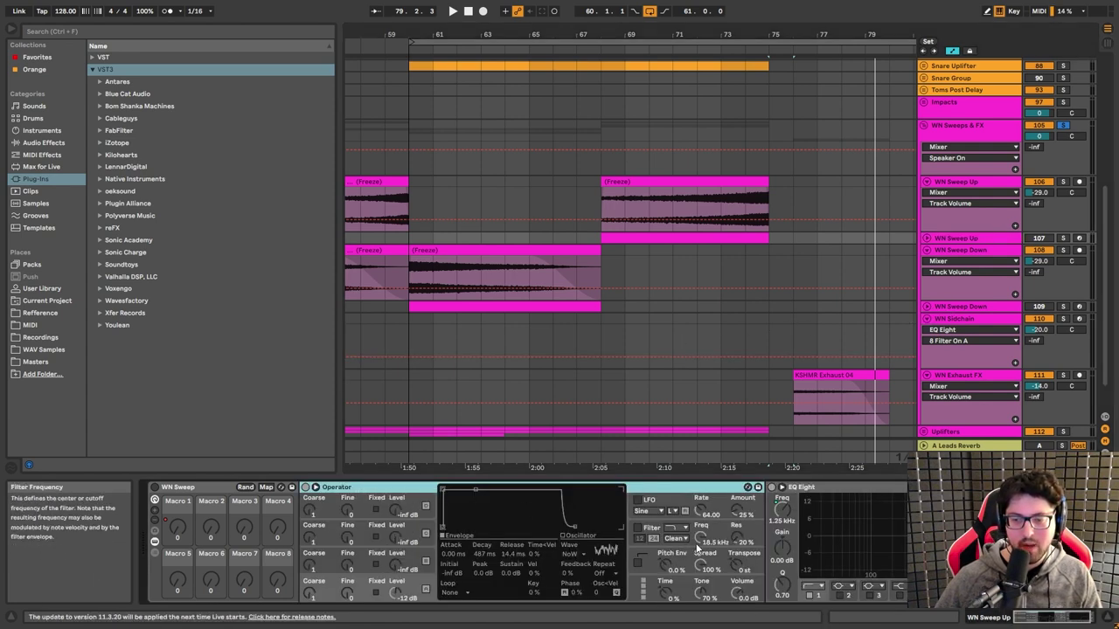
click(824, 491)
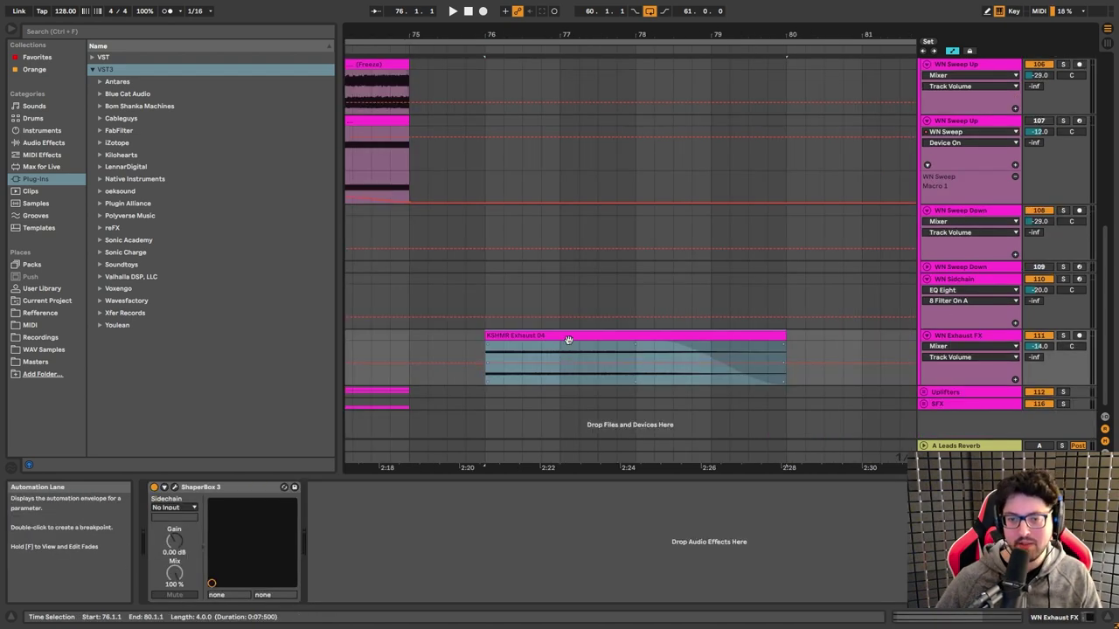
Step: Play the KSHMR Exhaust 04 clip at bar 76, and inspect the WN Sidechain clip from bar 84 and its devices
key(space)
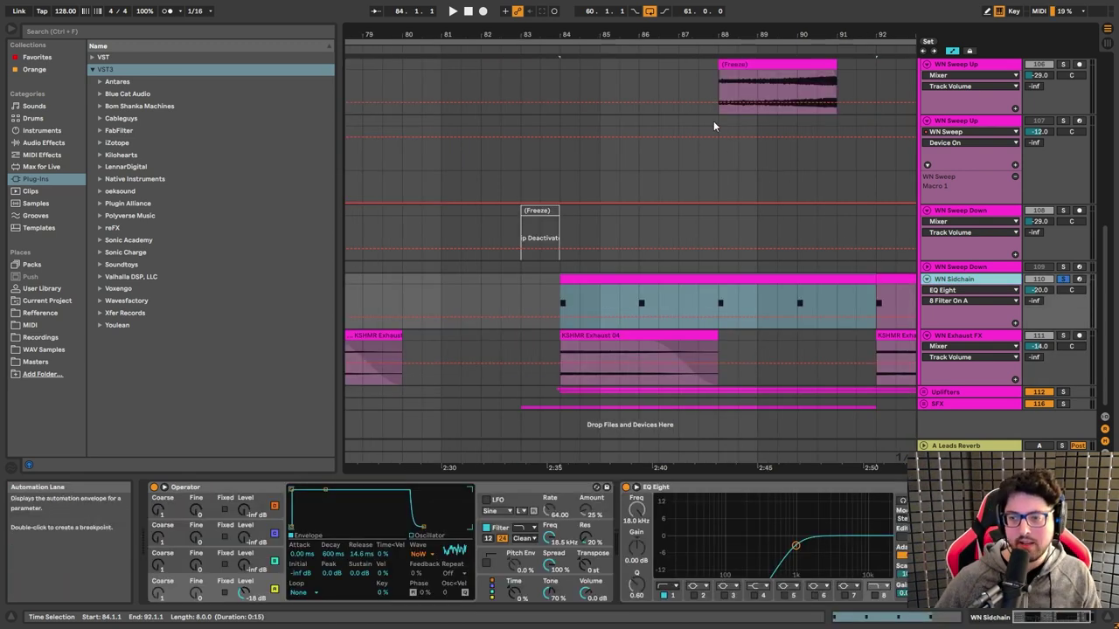
drag(675, 33, 676, 83)
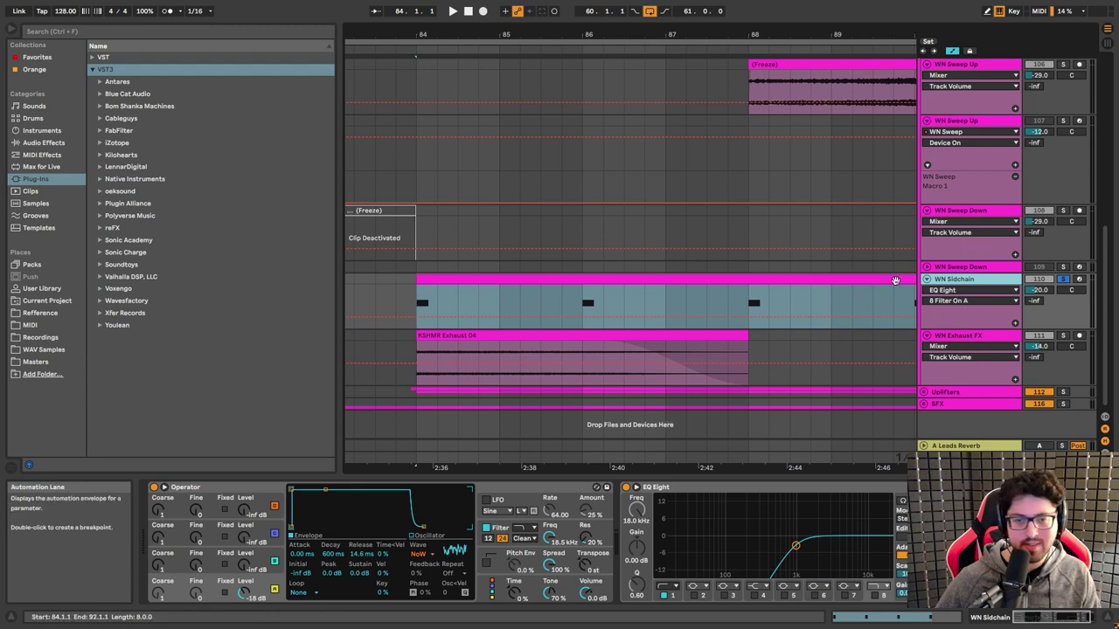
drag(549, 38, 577, 87)
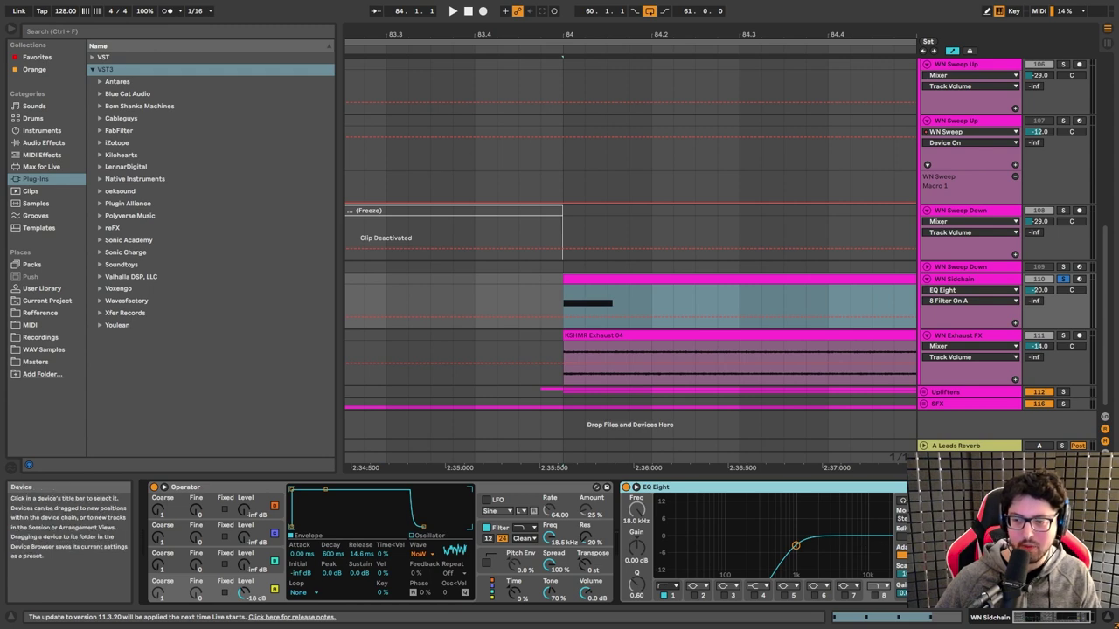
click(926, 487)
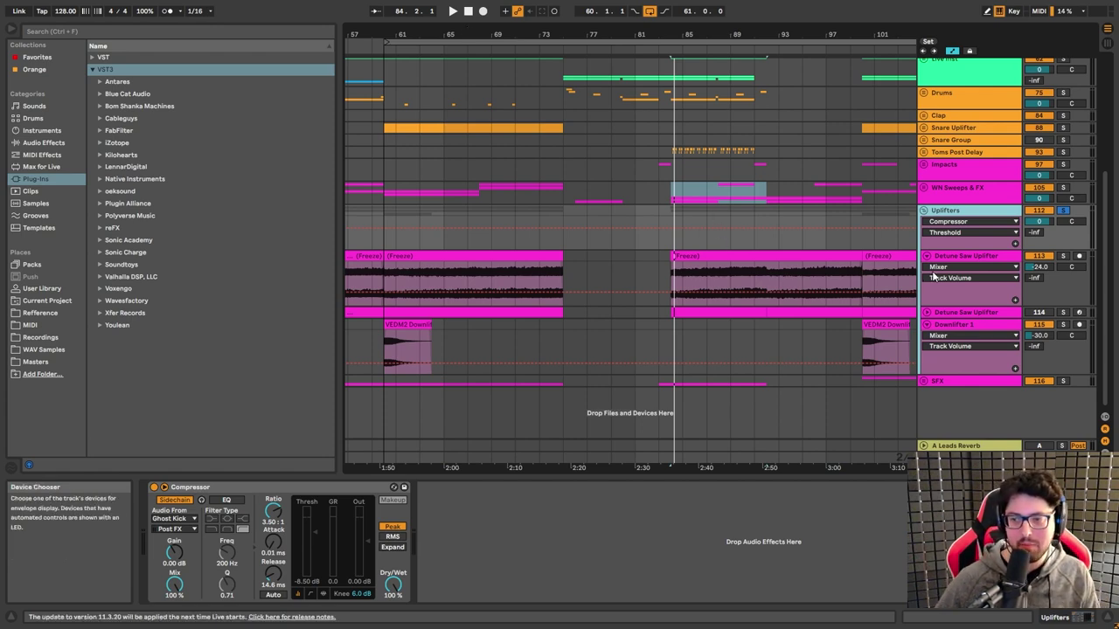
Step: Select the VEDM2 Downlifter 005 clip at bar 60 on Downlifter 1 and play it back with its EQ Eight shown
click(407, 333)
key(z)
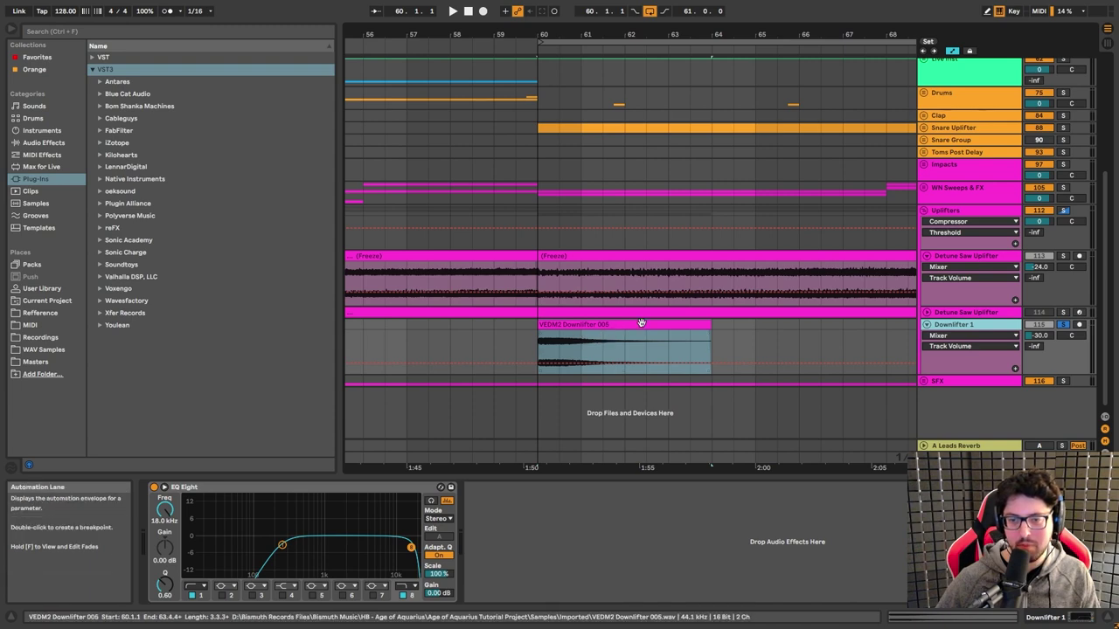
key(space)
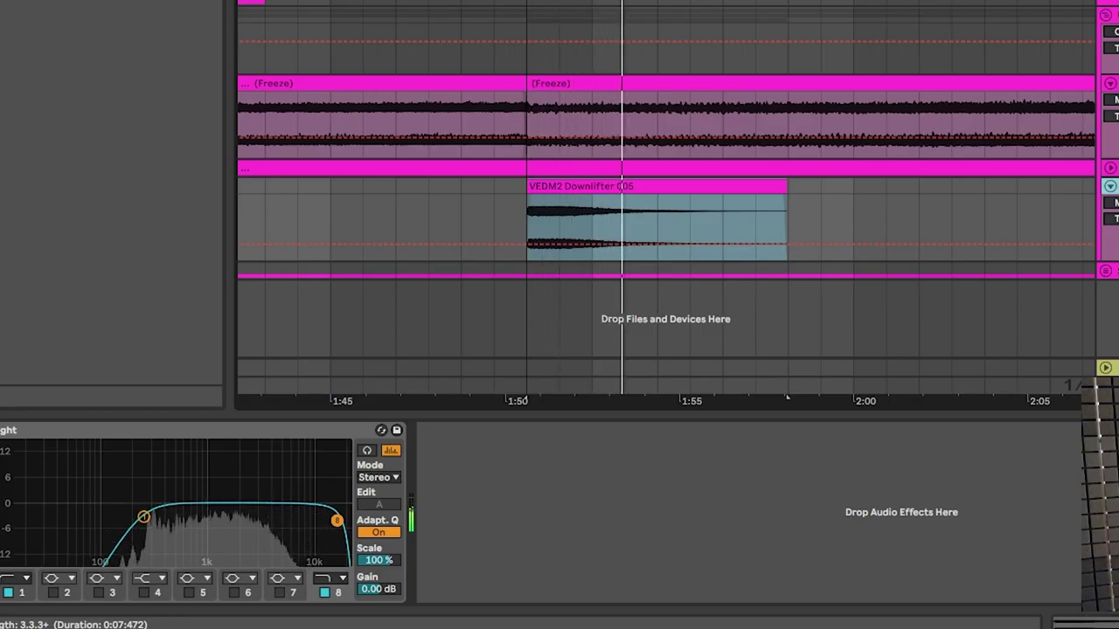
key(space)
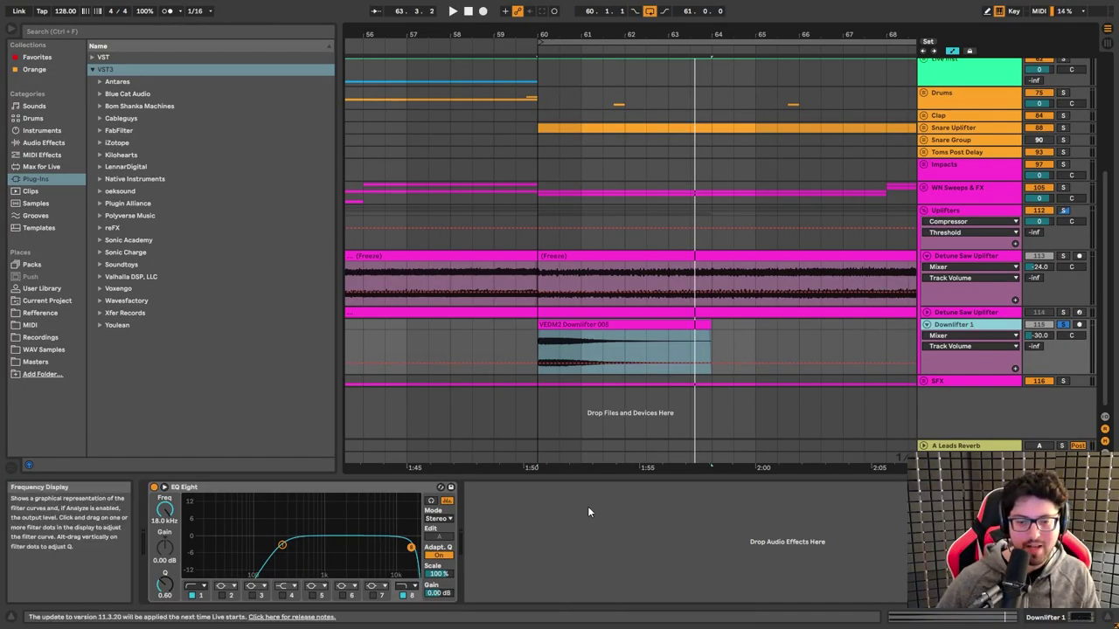
Step: Review the Detune Saw Uplifter's Serum patch and its Macro 1 automation from bar 60 to 75 while playing the sound
click(968, 312)
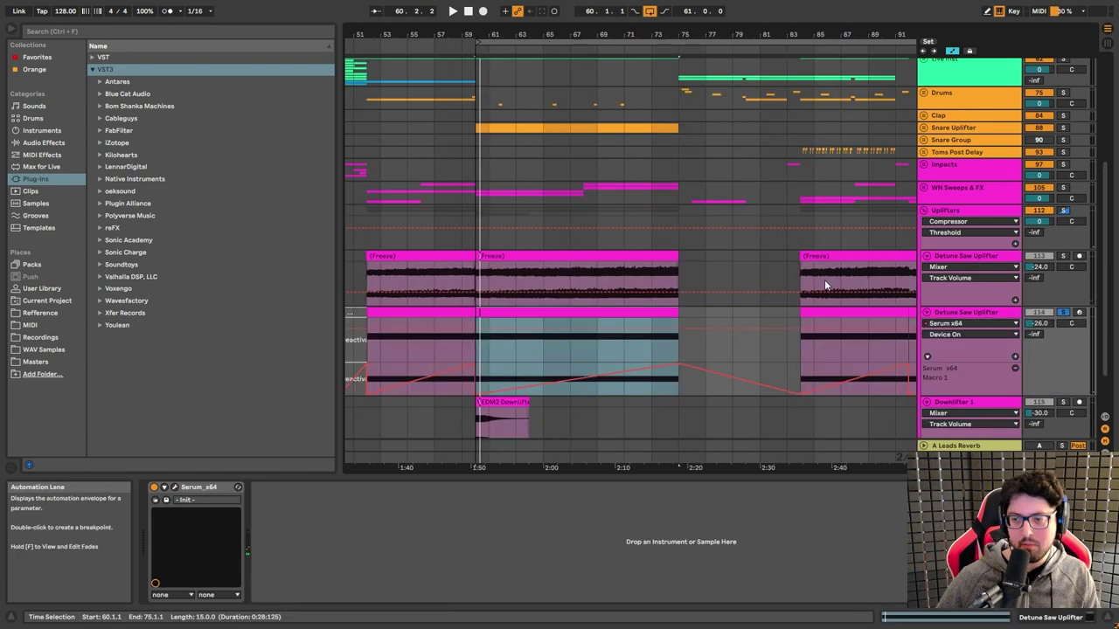
click(968, 312)
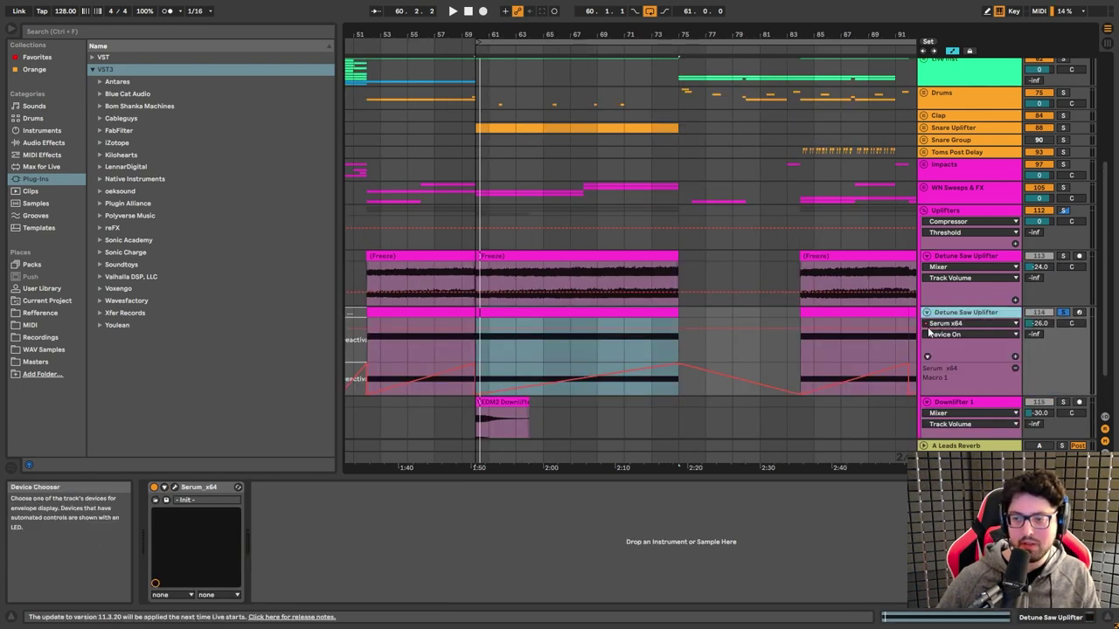
click(174, 487)
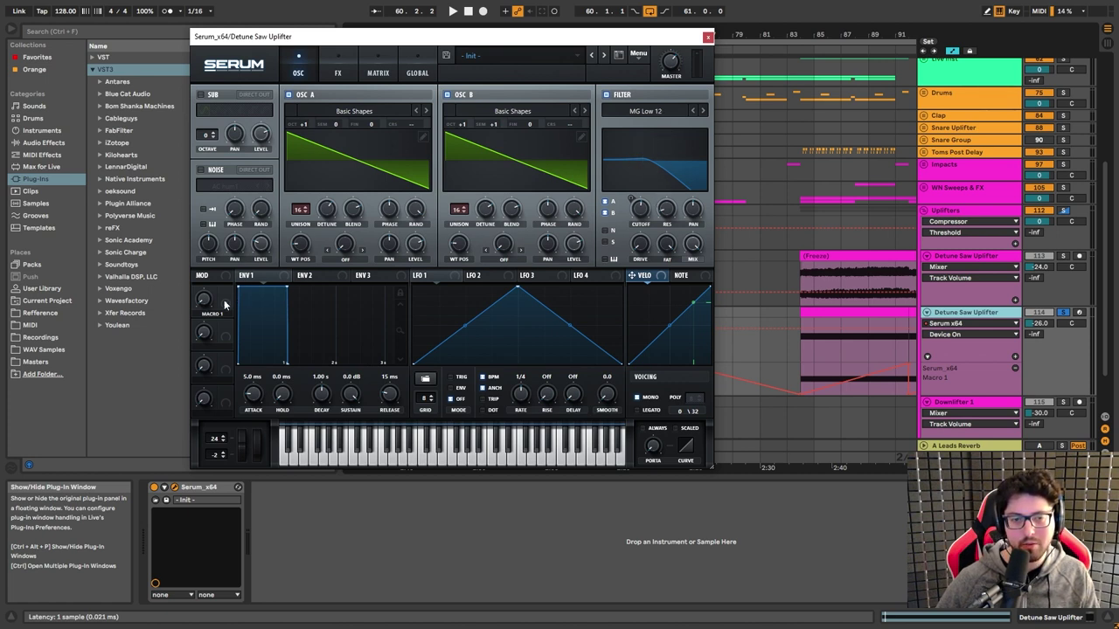
click(707, 37)
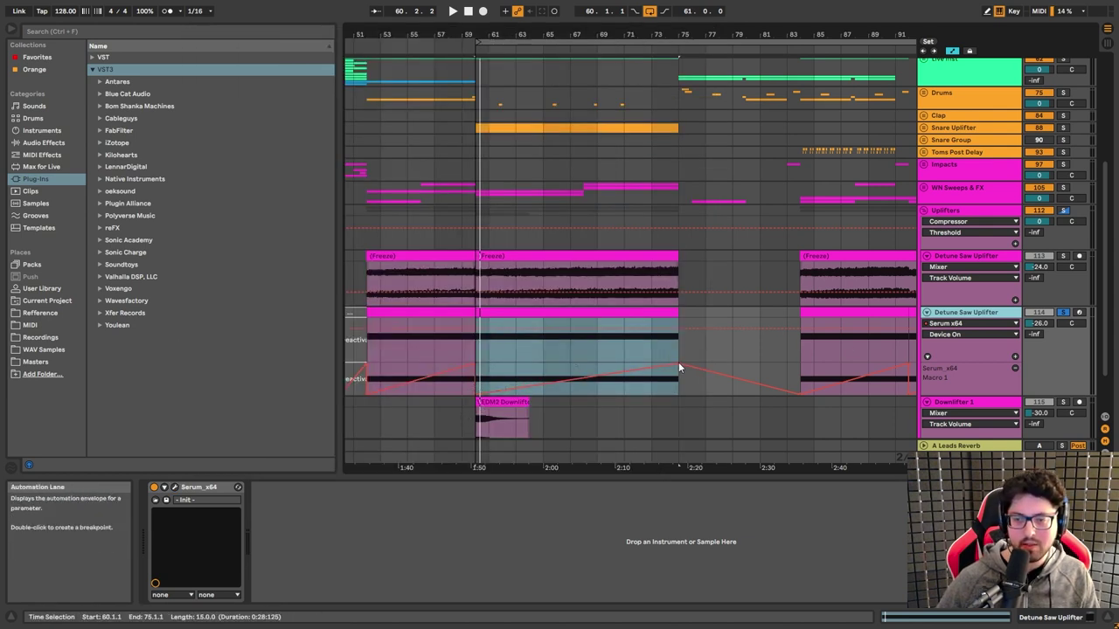
key(ctrl+alt+p)
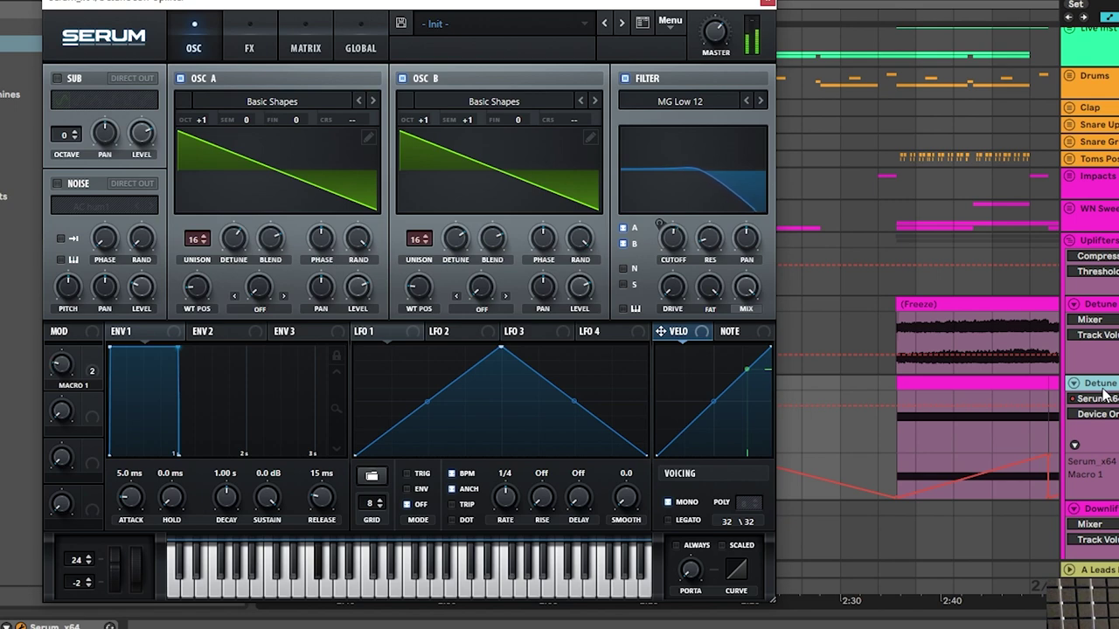
key(space)
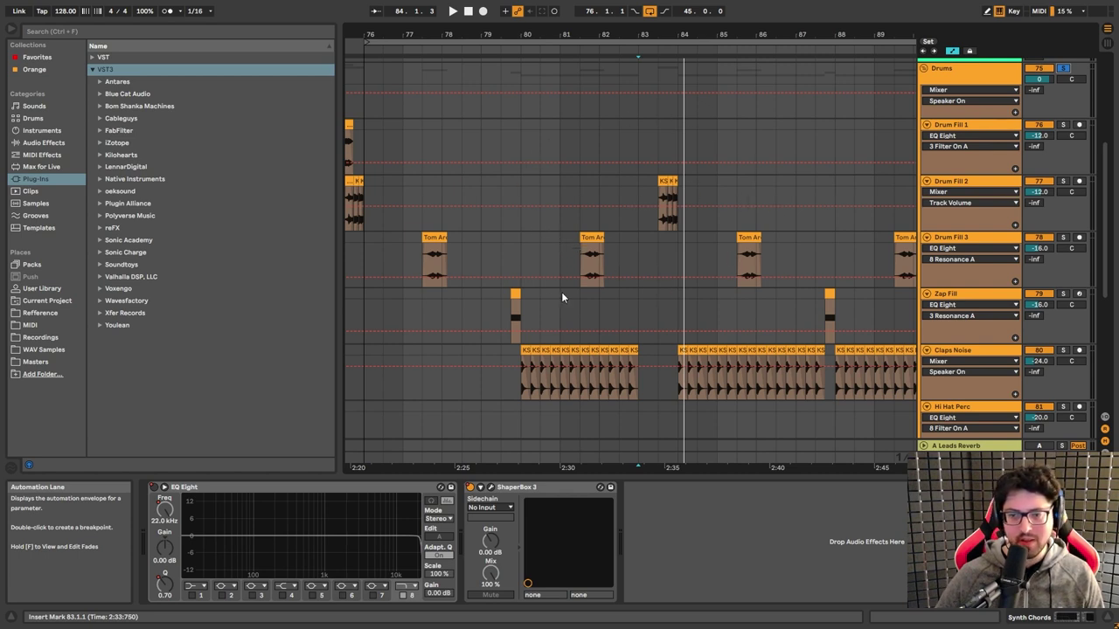
Step: Select the Tom Arox Fill #2 clip at 77.3.1 on Drum Fill 3 and play it back
click(514, 250)
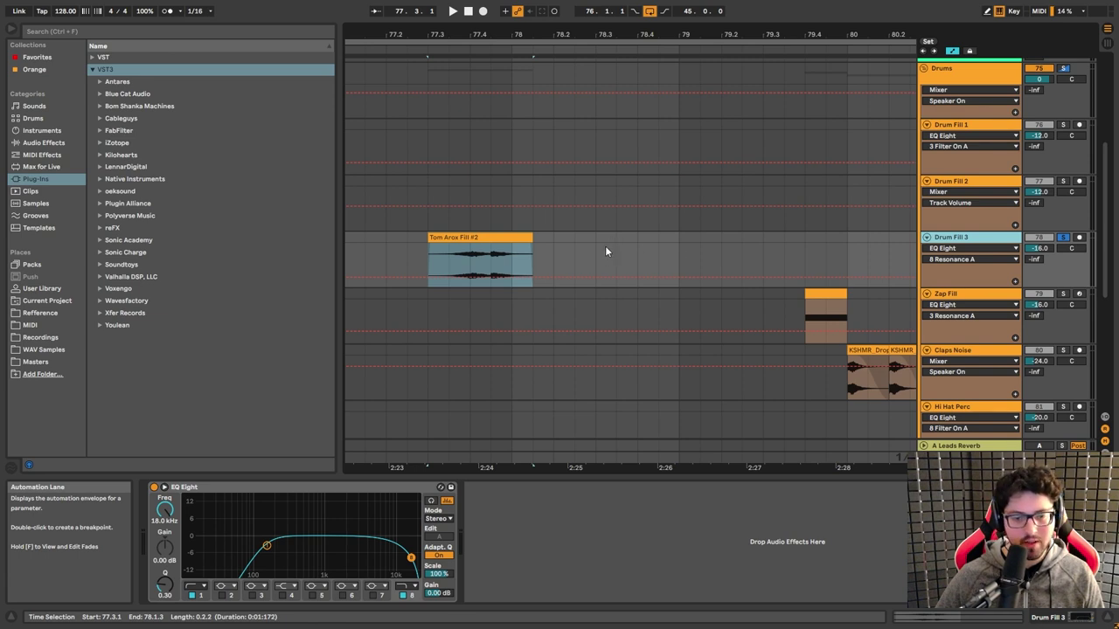
key(space)
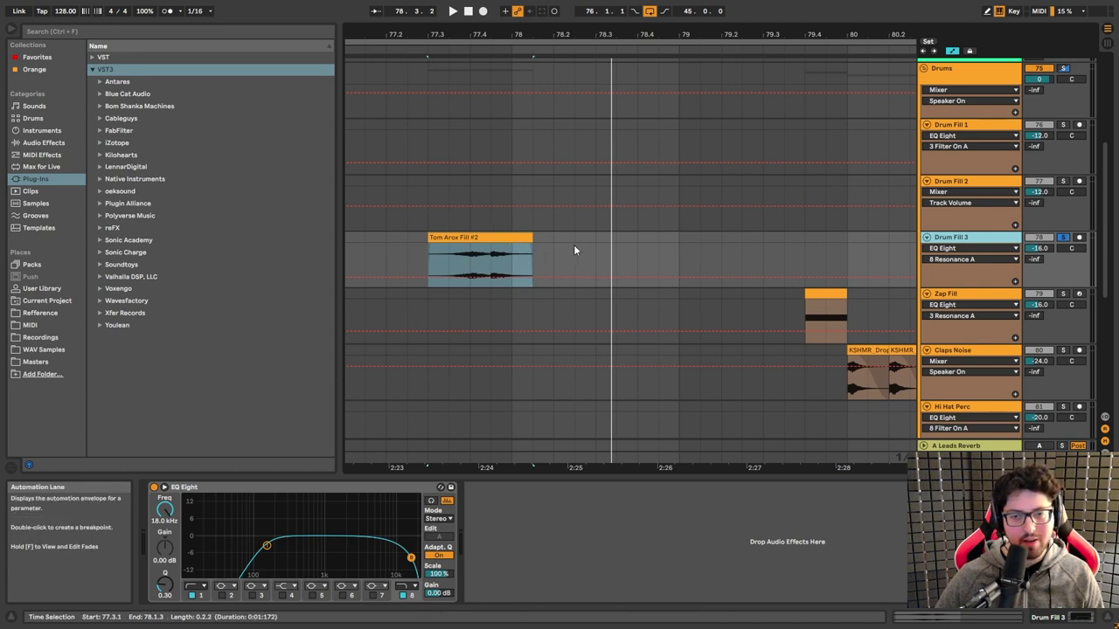
Step: Review the EQ Eight on Drum Fill 3 and the Tom Arox Fill #2 clip's placement around bars 77 to 78
click(359, 486)
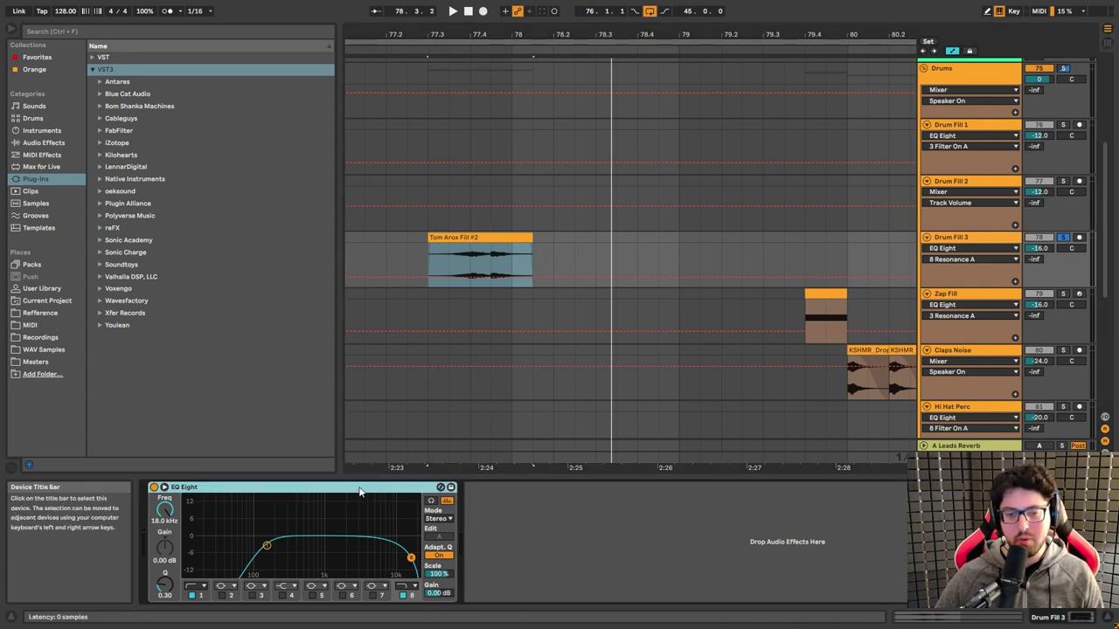
scroll(594, 246, down, 3)
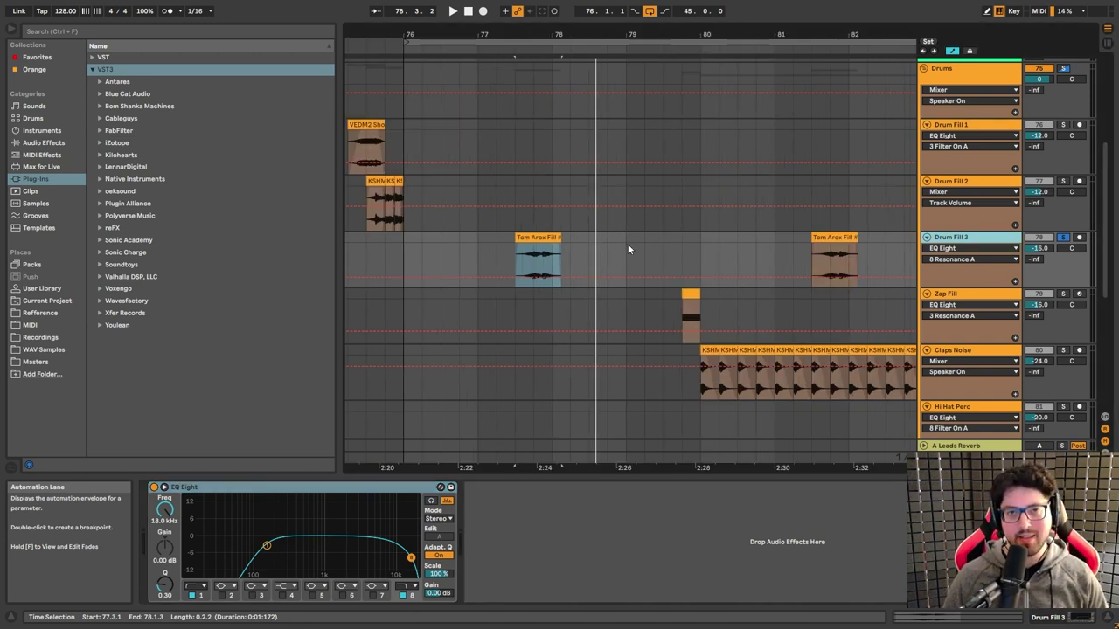
key(plus)
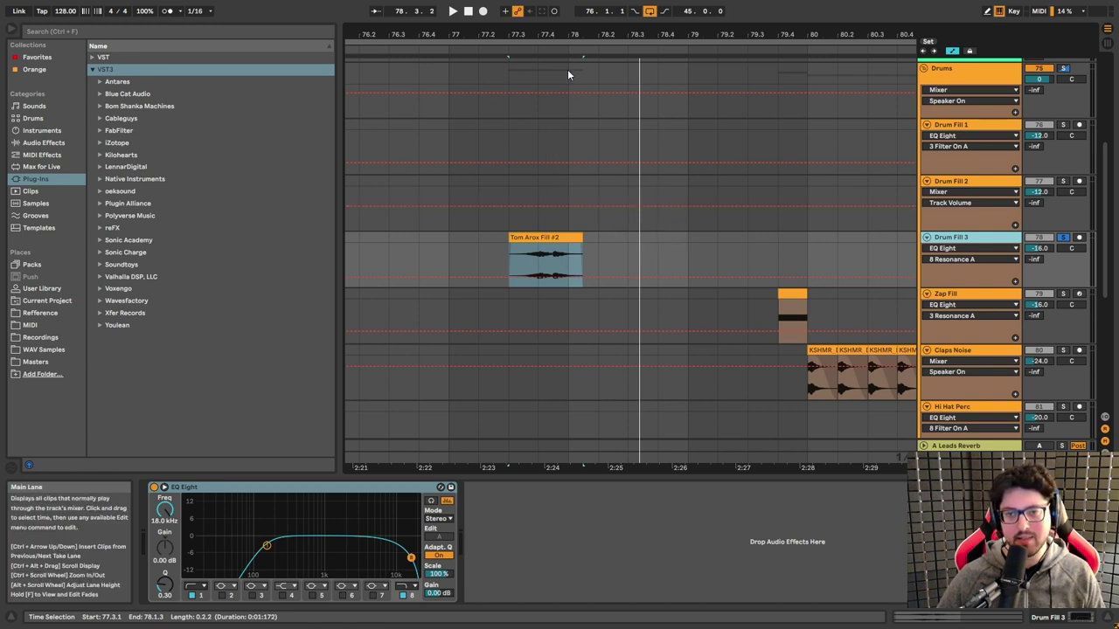
drag(578, 31, 578, 175)
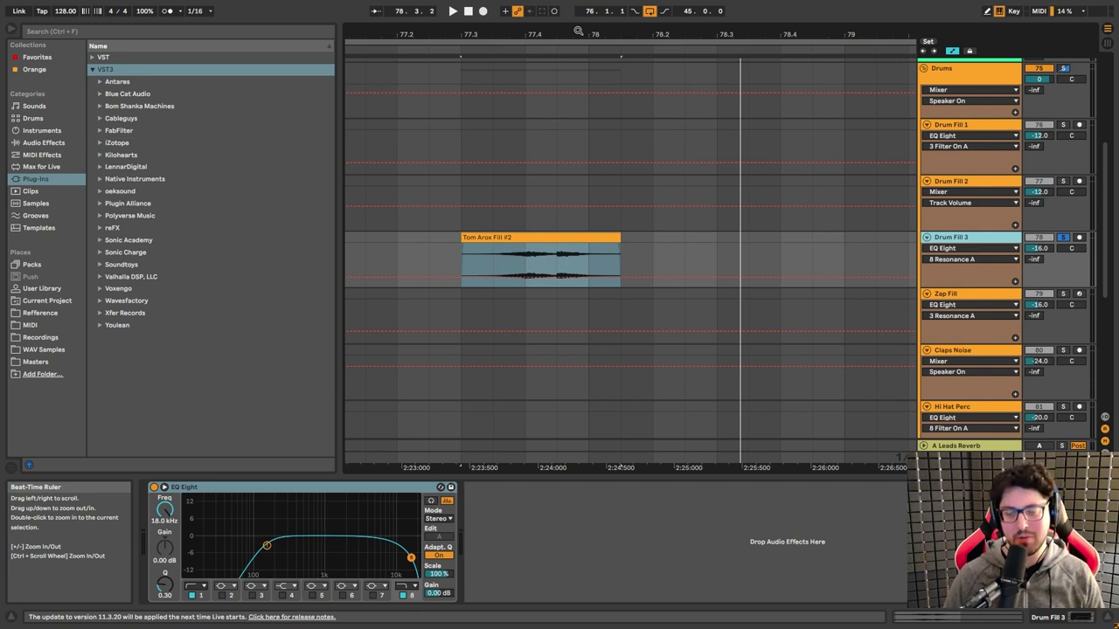
scroll(773, 258, down, 1)
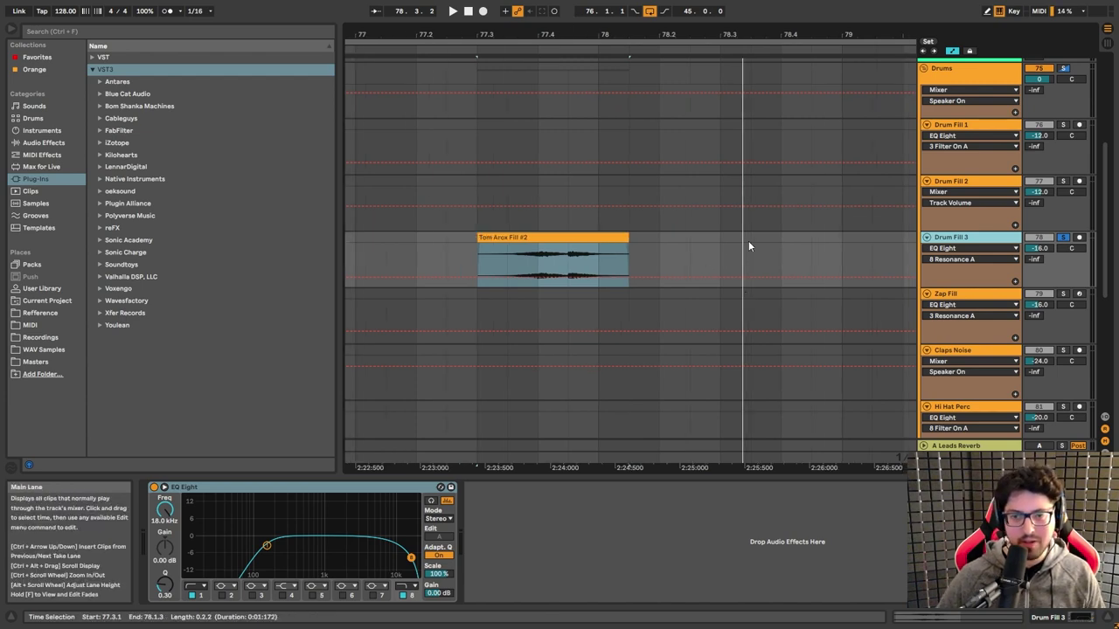
drag(614, 33, 614, 8)
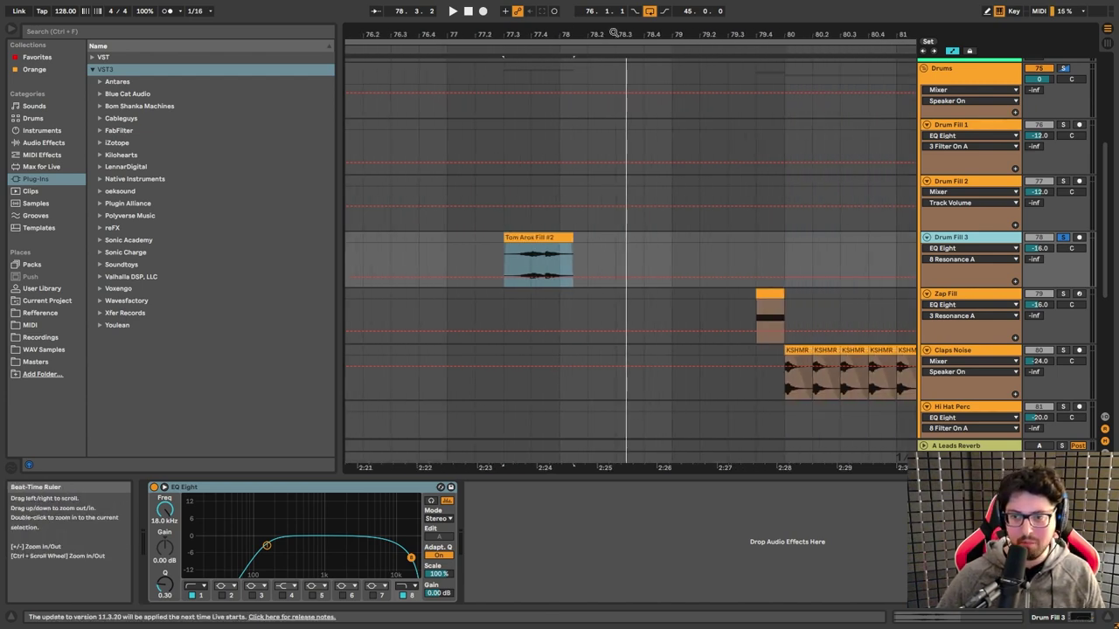
Step: Select the Zap Fill clip at 79.4.1 and inspect its Serum patch, including the LFO 2 settings
click(769, 306)
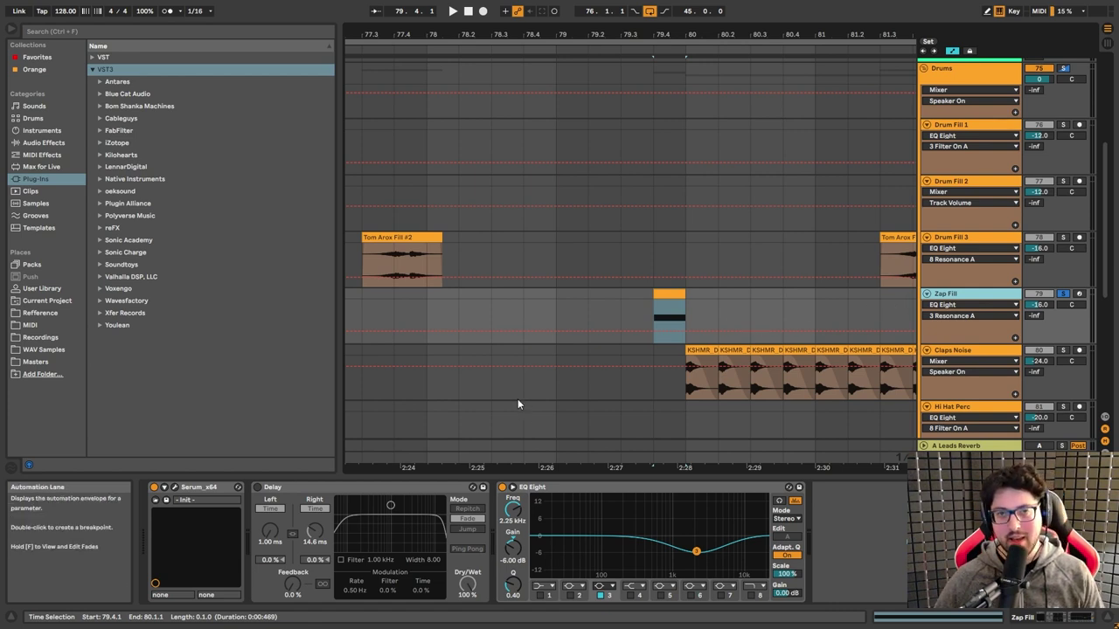
click(175, 487)
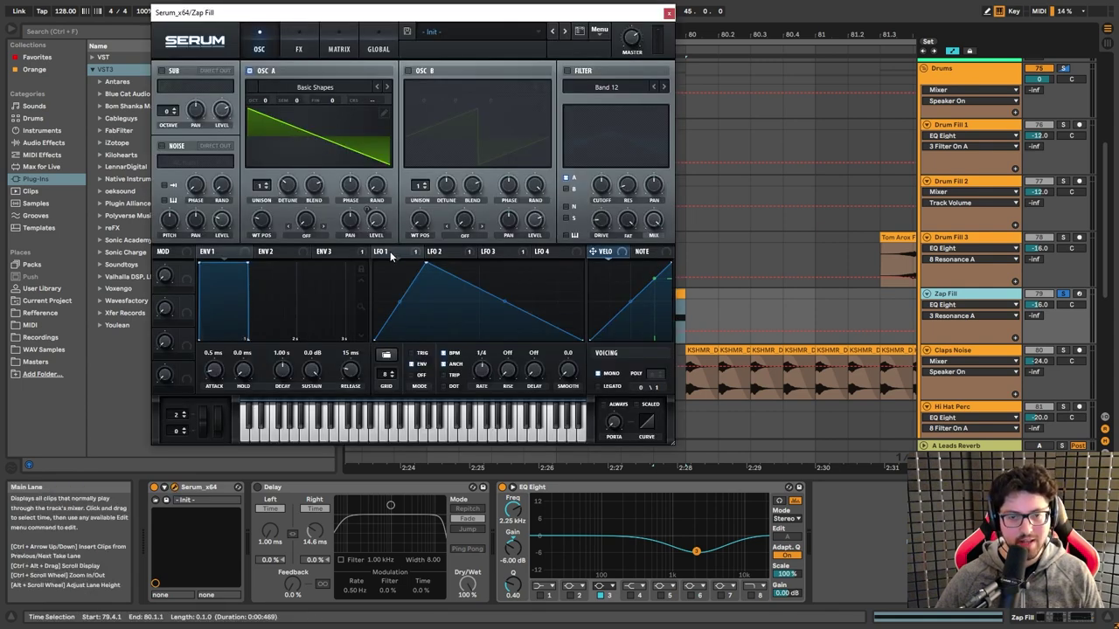
click(442, 253)
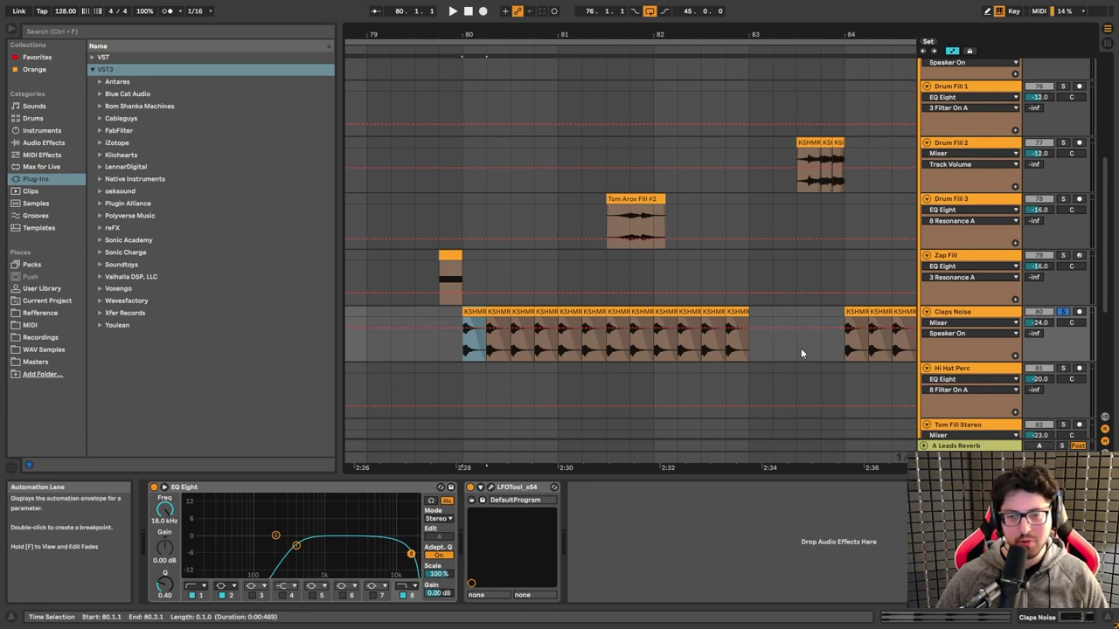
Step: Play the Claps Noise clips from bar 80 and review the track's LFOTool volume shape
key(space)
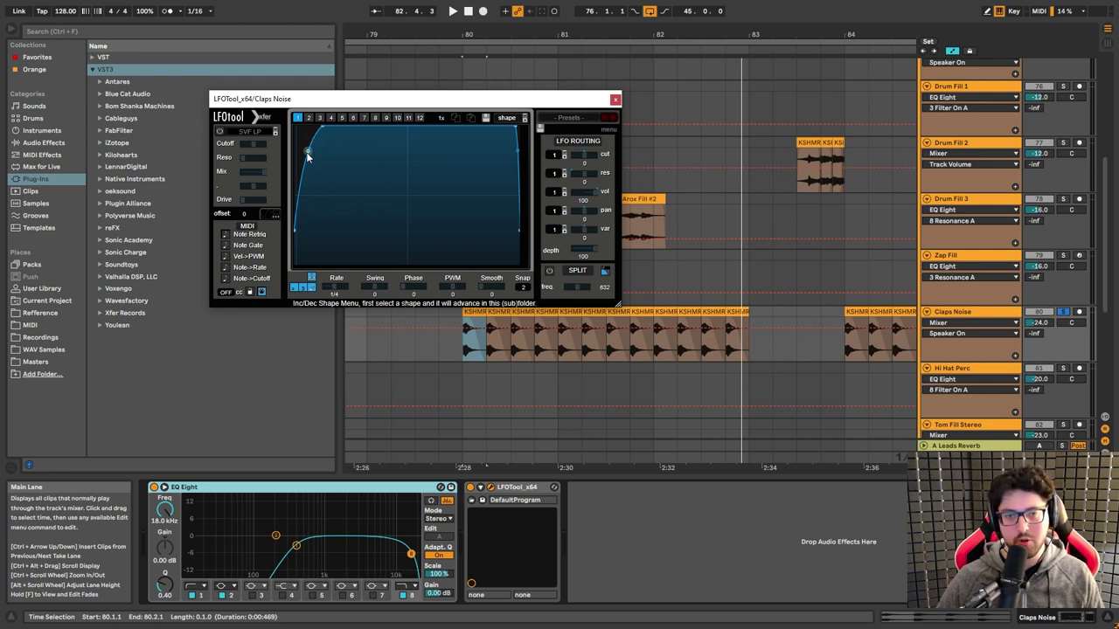
click(615, 99)
key(plus)
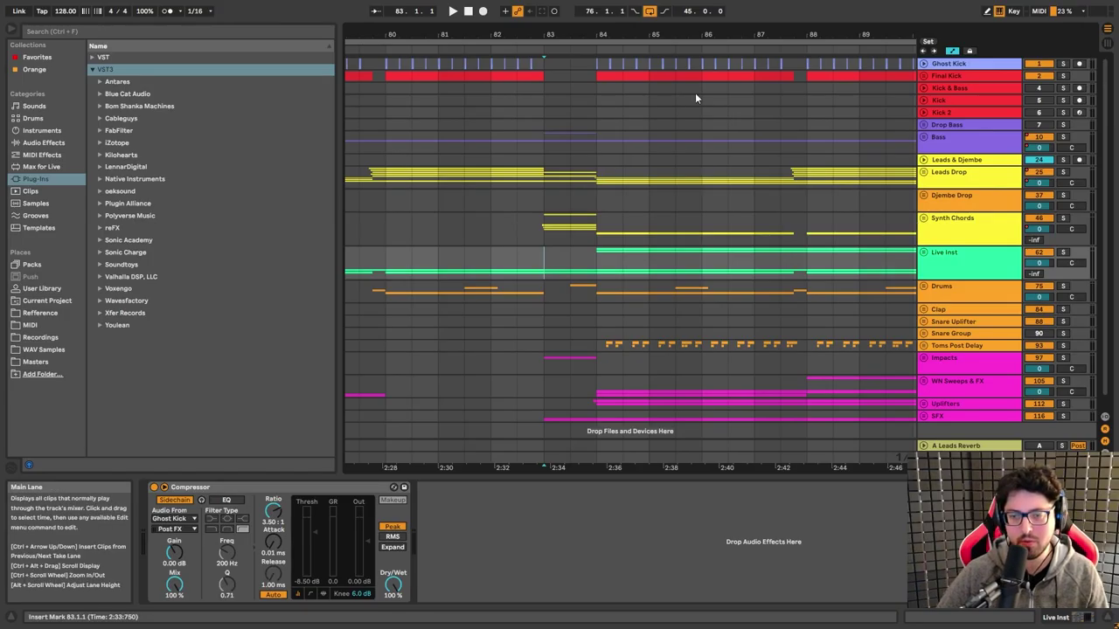
Step: Expand the Synth Chords group, play the Hoover Drop clips from bar 84 and review its Serum oscillators and effects
drag(594, 261, 524, 245)
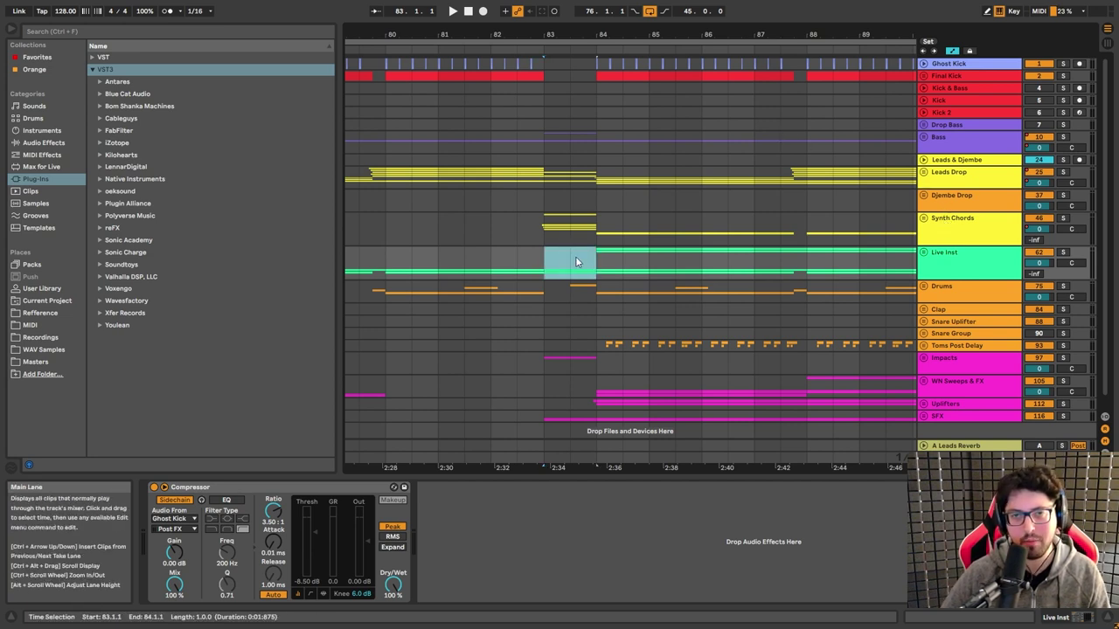
click(923, 217)
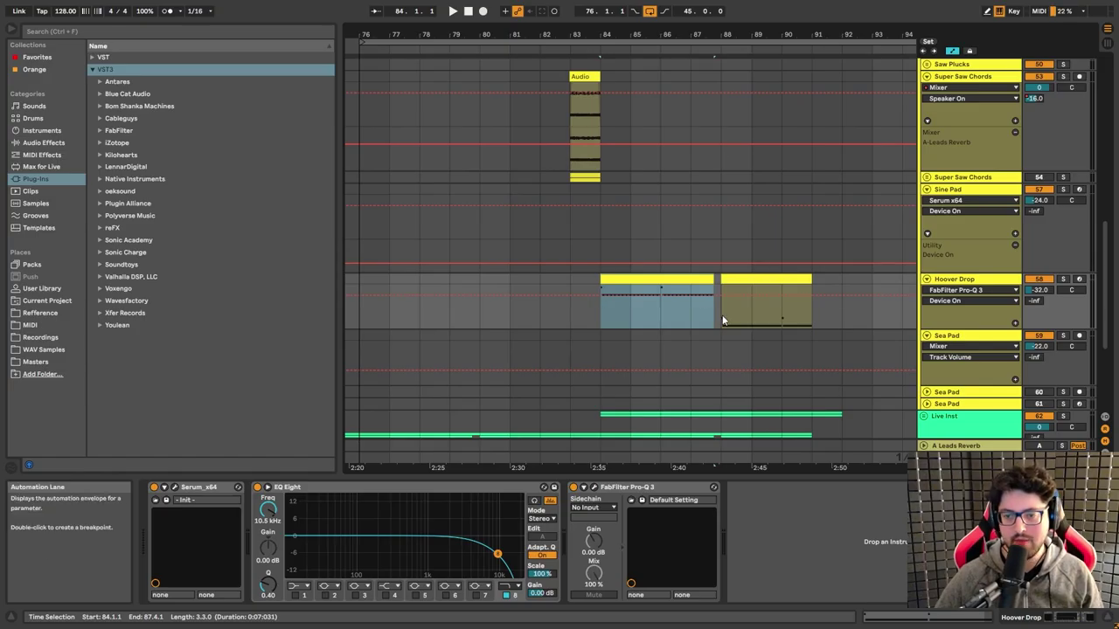
drag(732, 35, 745, 155)
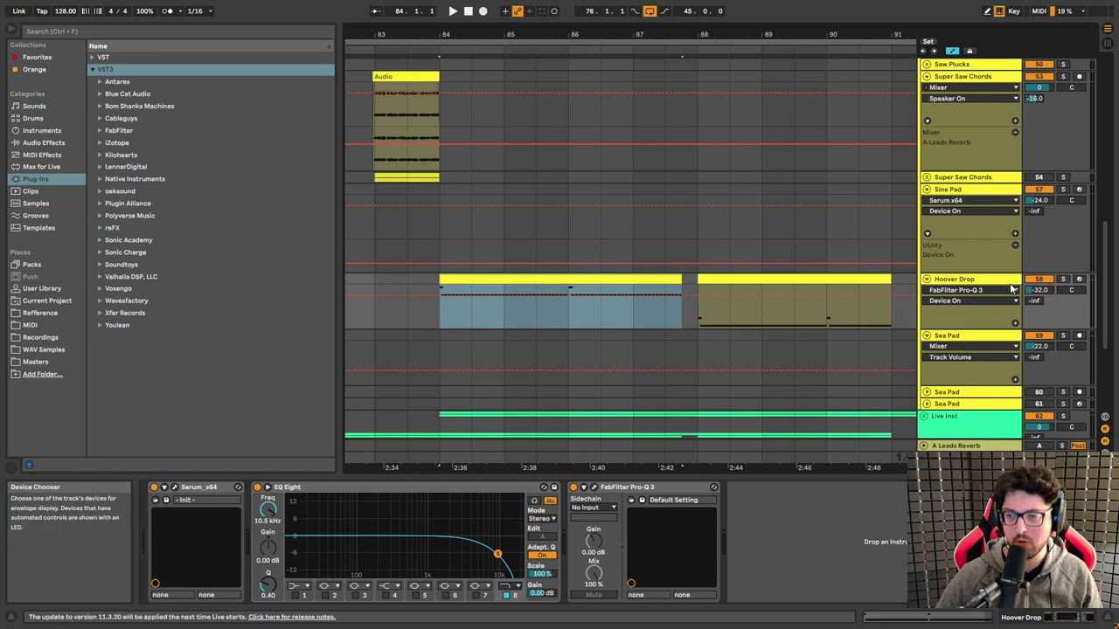
key(space)
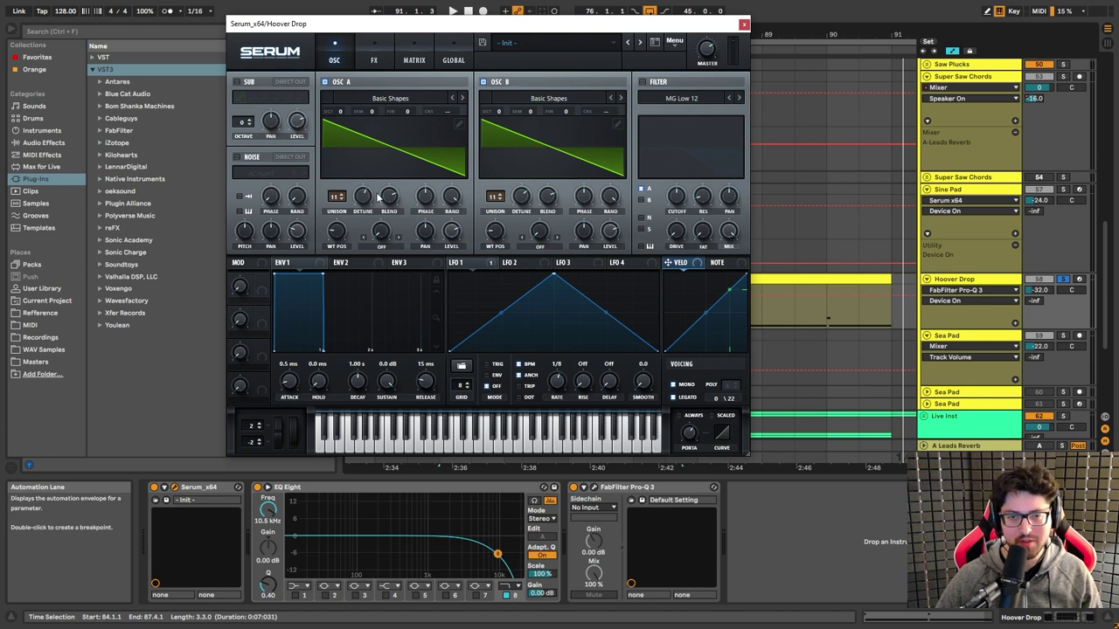
click(376, 51)
click(339, 58)
click(743, 25)
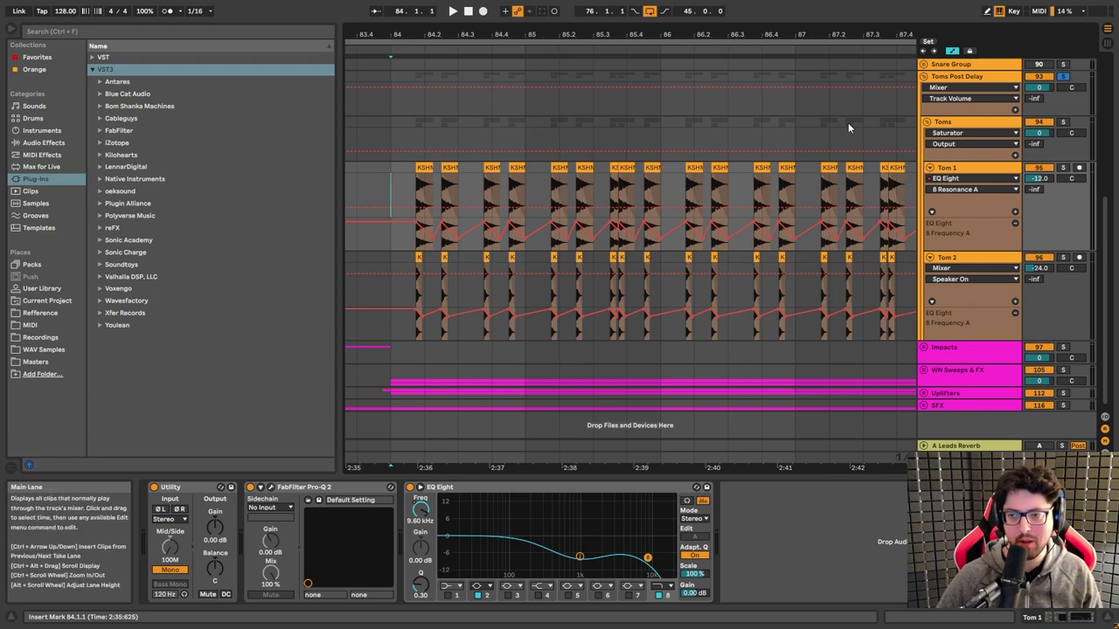
Step: Play the toms from bar 84 and solo Tom 1 to hear it with its EQ Eight frequency automation
key(space)
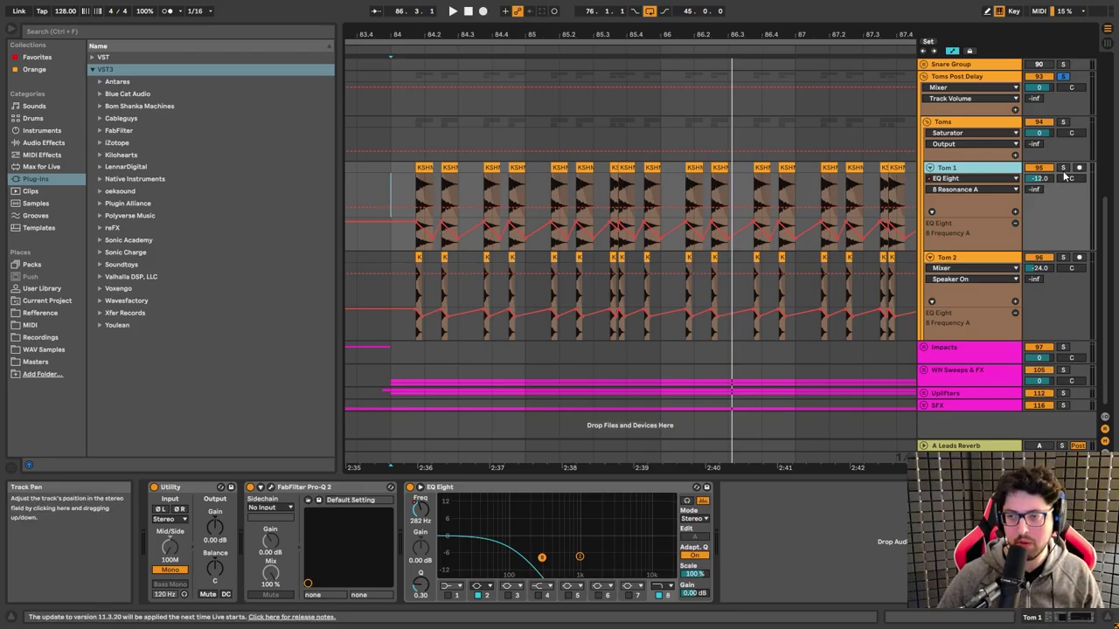
click(1063, 166)
click(967, 173)
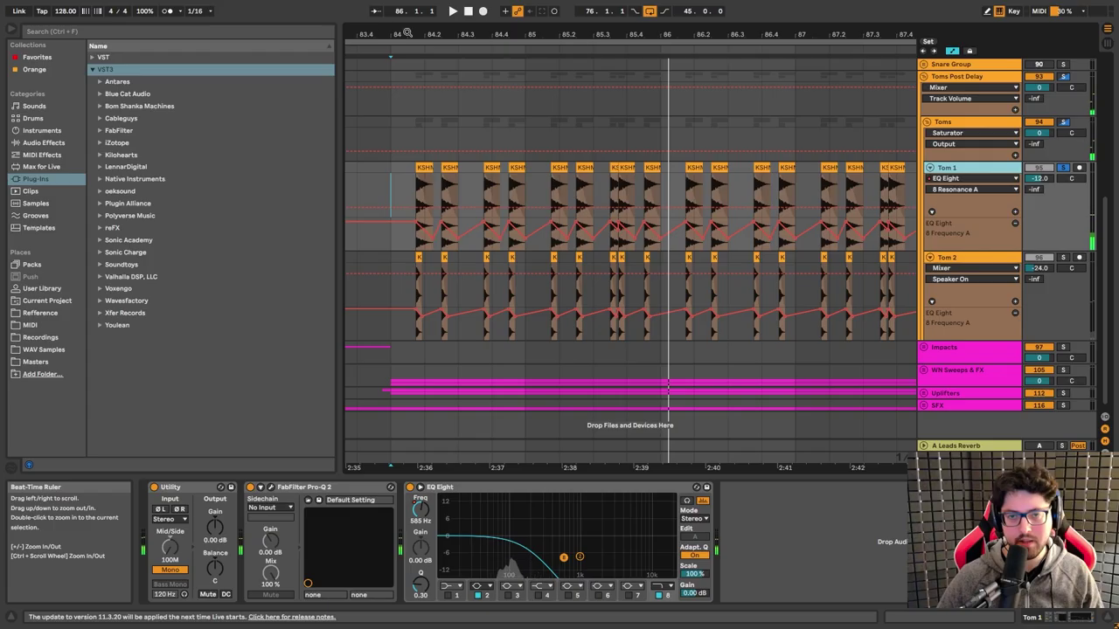
drag(422, 34, 422, 131)
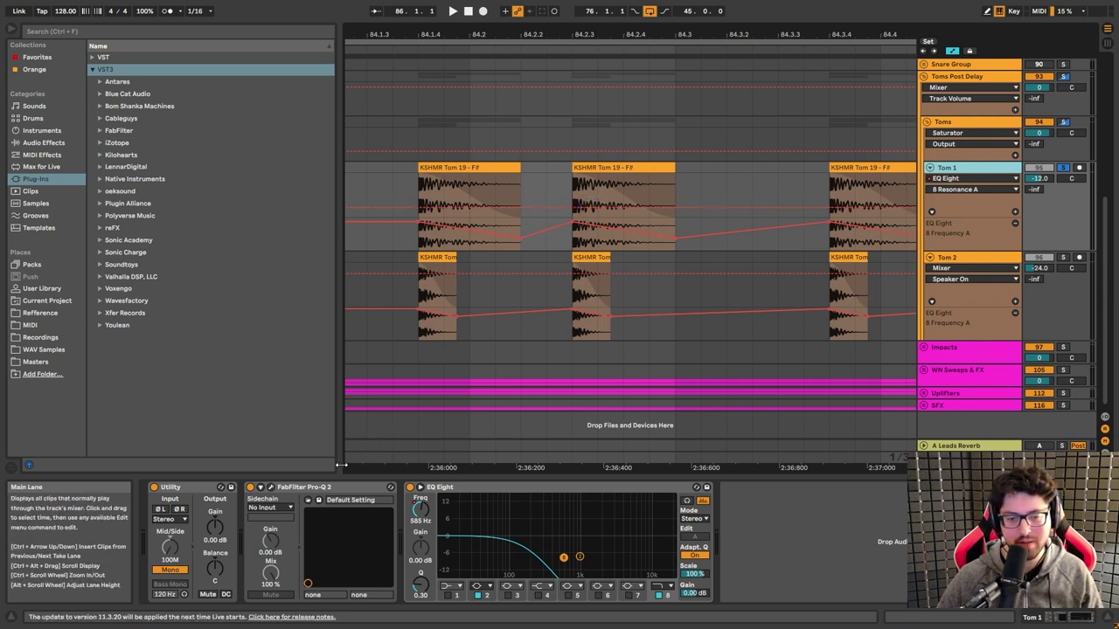
Step: Inspect the FabFilter Pro-Q 2 and EQ Eight on Tom 1, and play its KSHMR Tom 19 - F# clip at 84.1.4
click(260, 488)
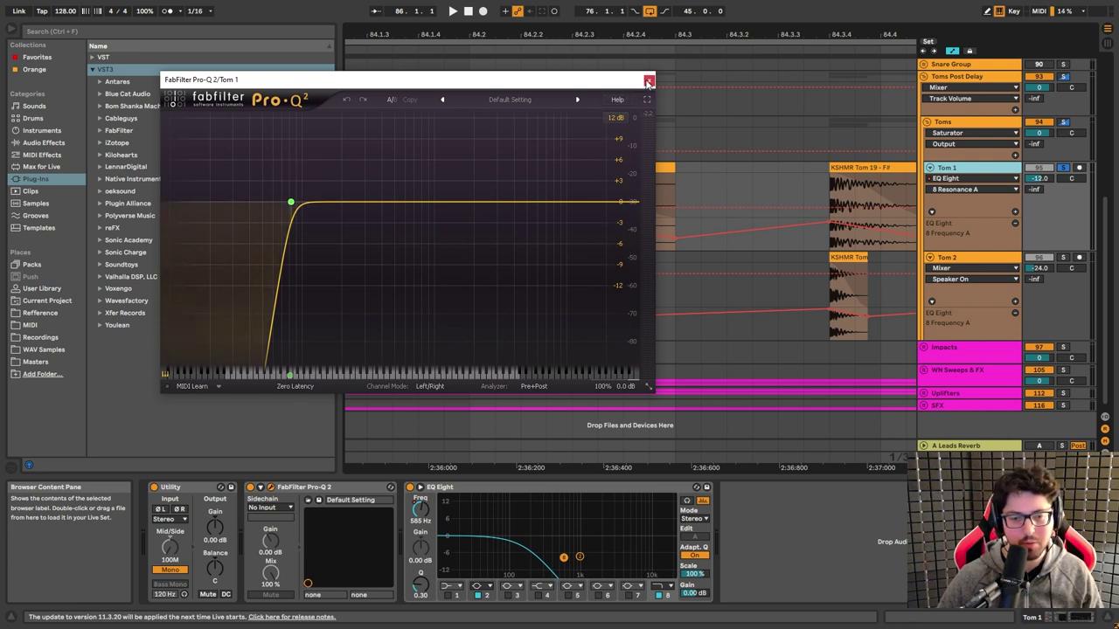
click(648, 80)
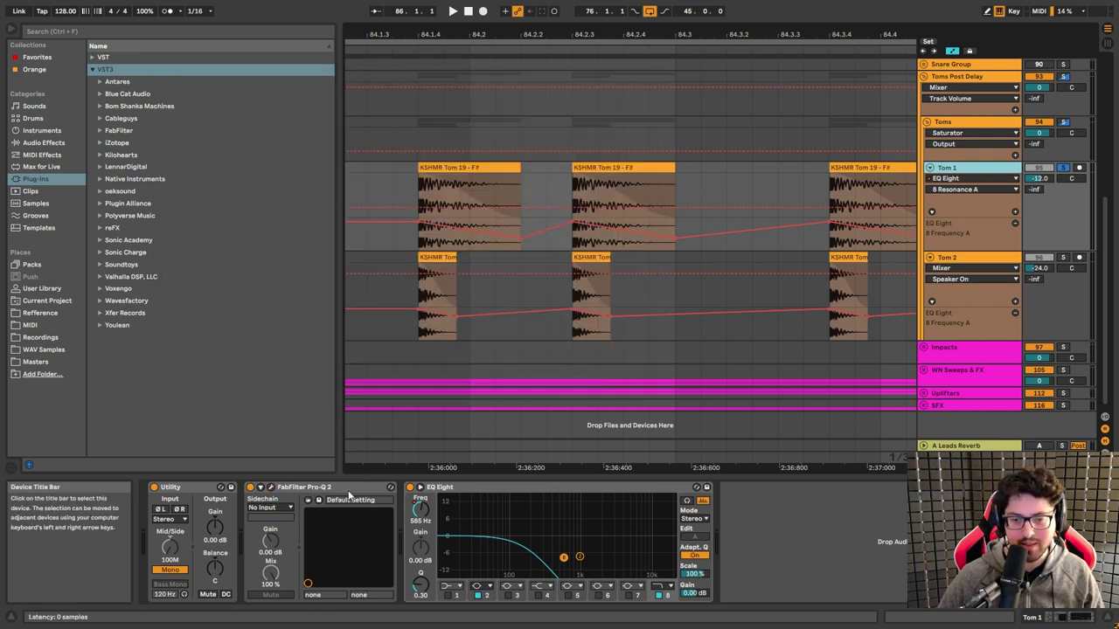
click(480, 488)
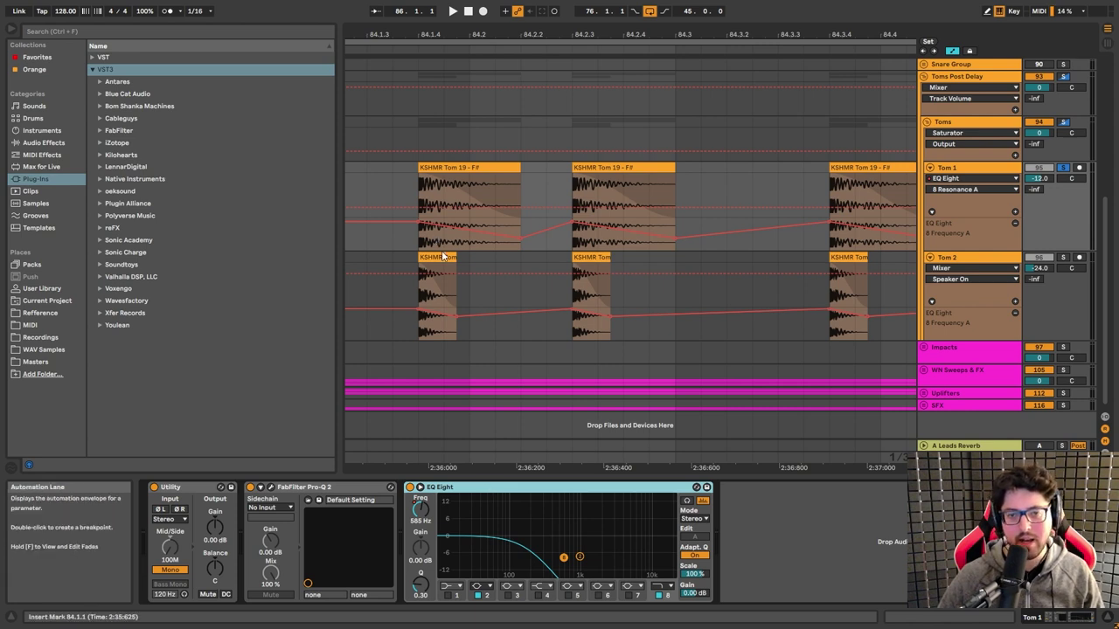
click(436, 199)
key(space)
key(space)
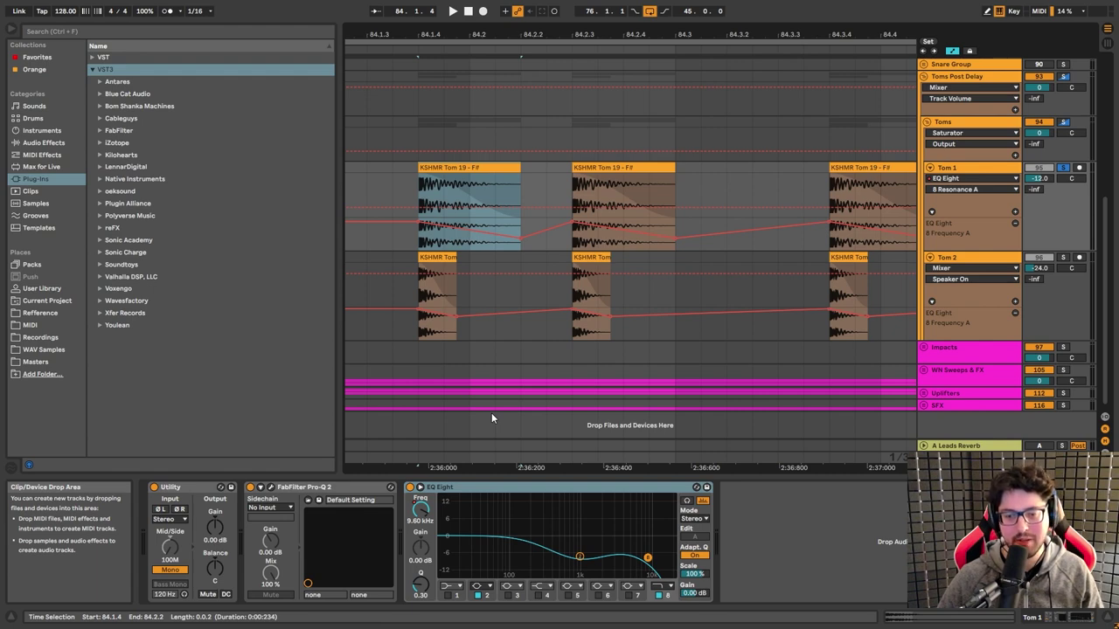
Step: Play Tom 2 in solo and review its FabFilter Pro-Q 2 mid/side curve and EQ Eight frequency automation
key(space)
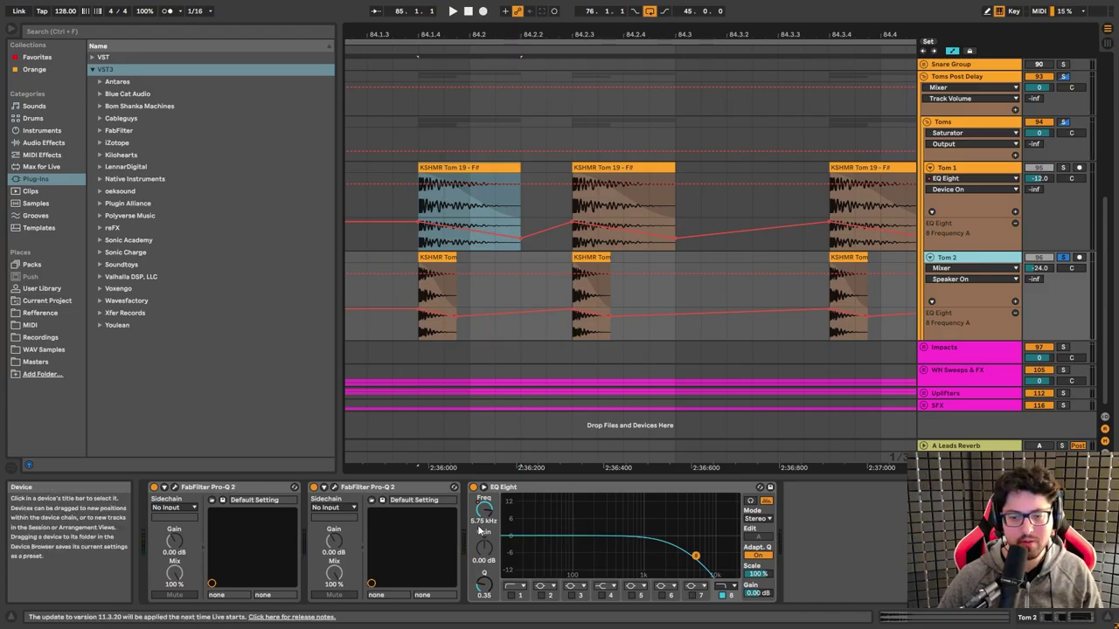
click(336, 488)
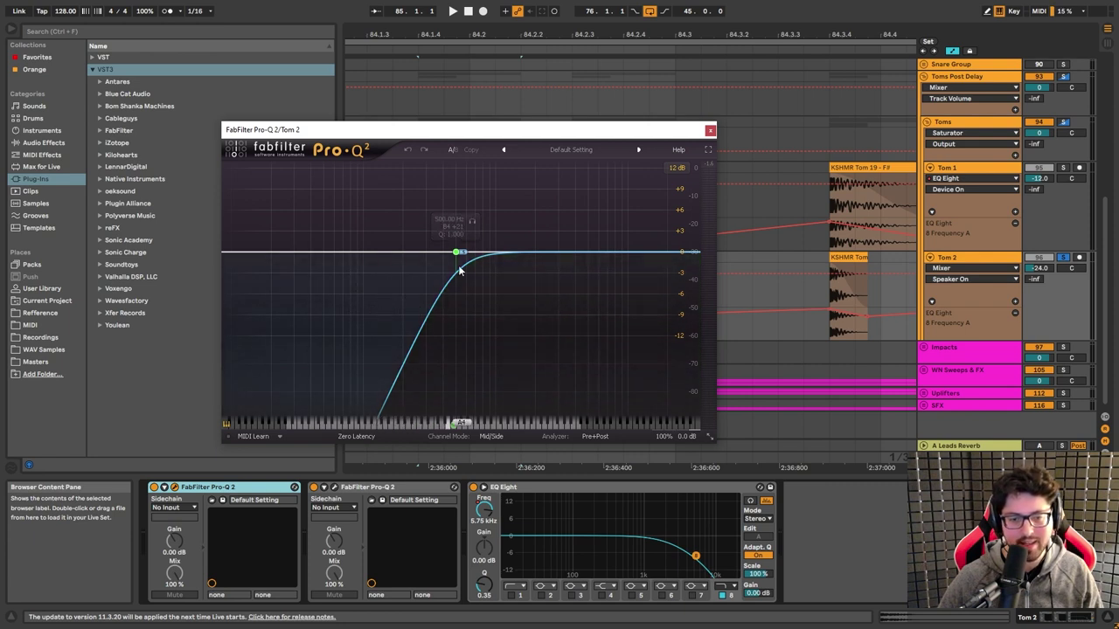
key(ctrl+alt+p)
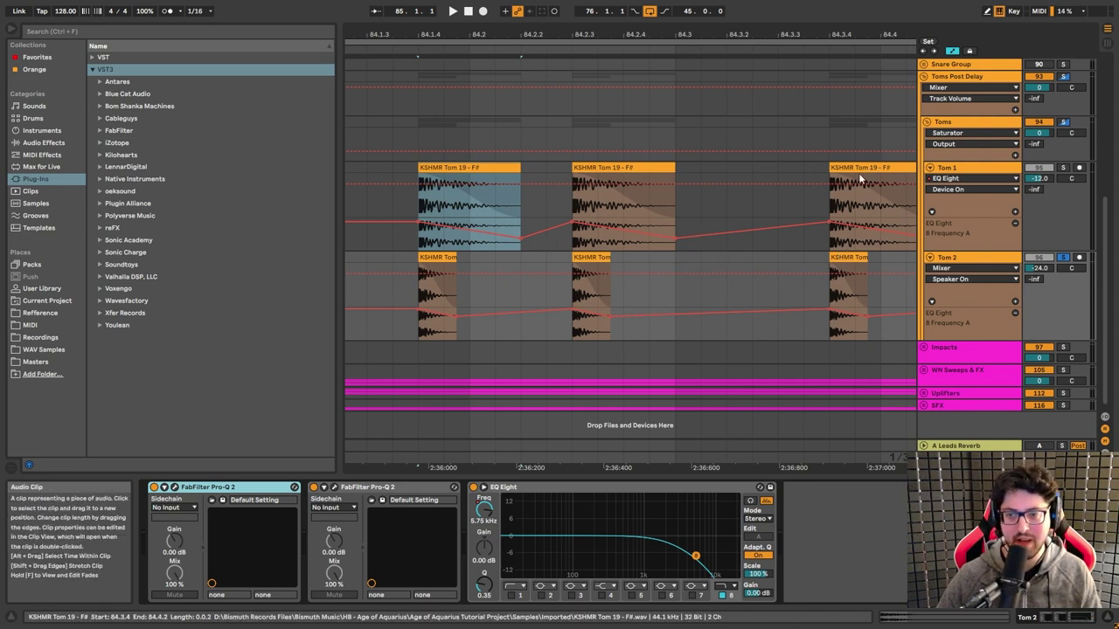
scroll(797, 270, up, 3)
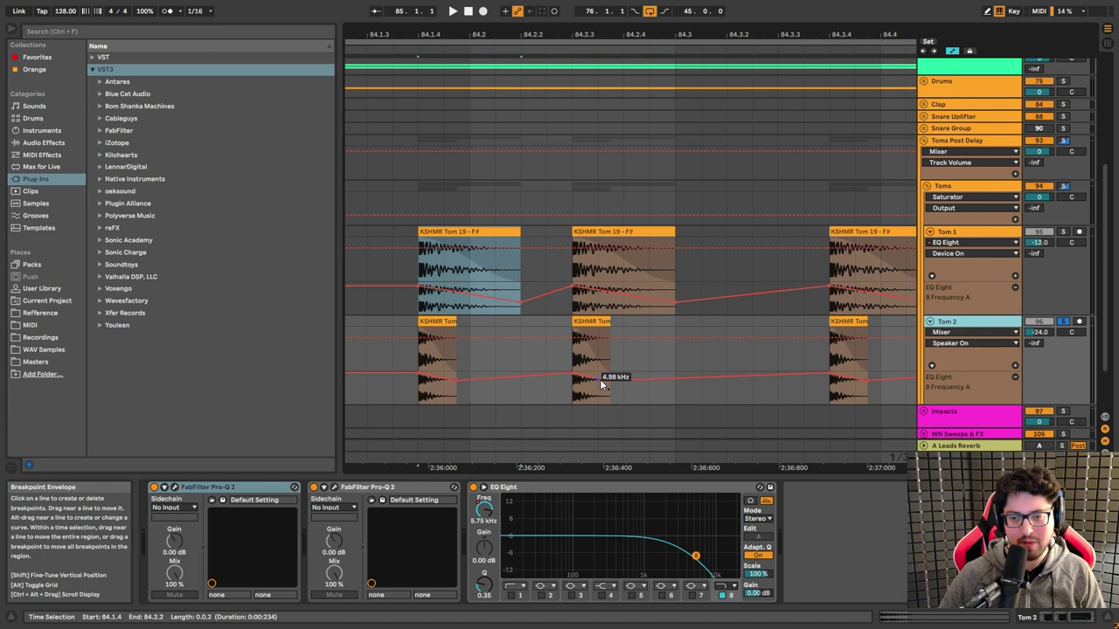
click(579, 321)
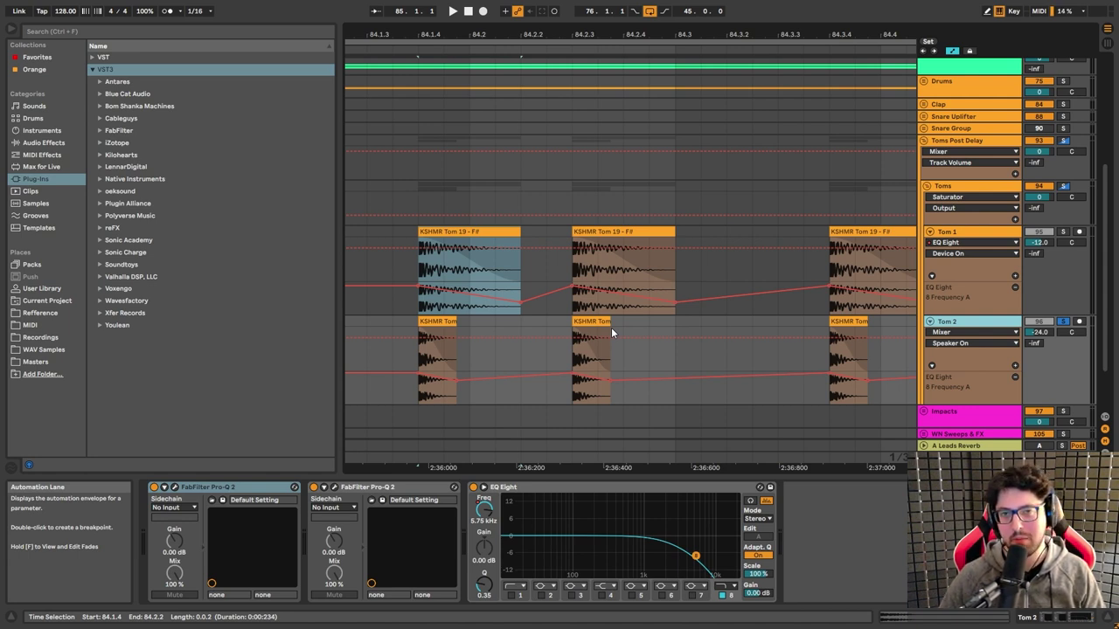
Step: Solo the Toms group and inspect its OTT, FabFilter Pro-Q 2, Saturator and Audio Effect Rack
key(Up)
key(Up)
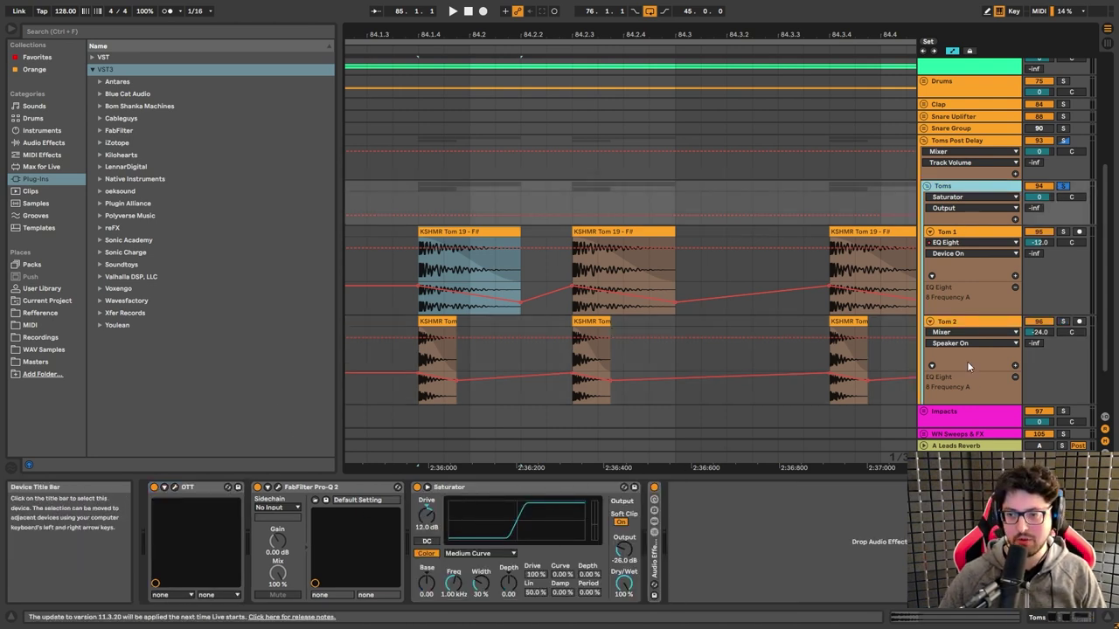
click(175, 487)
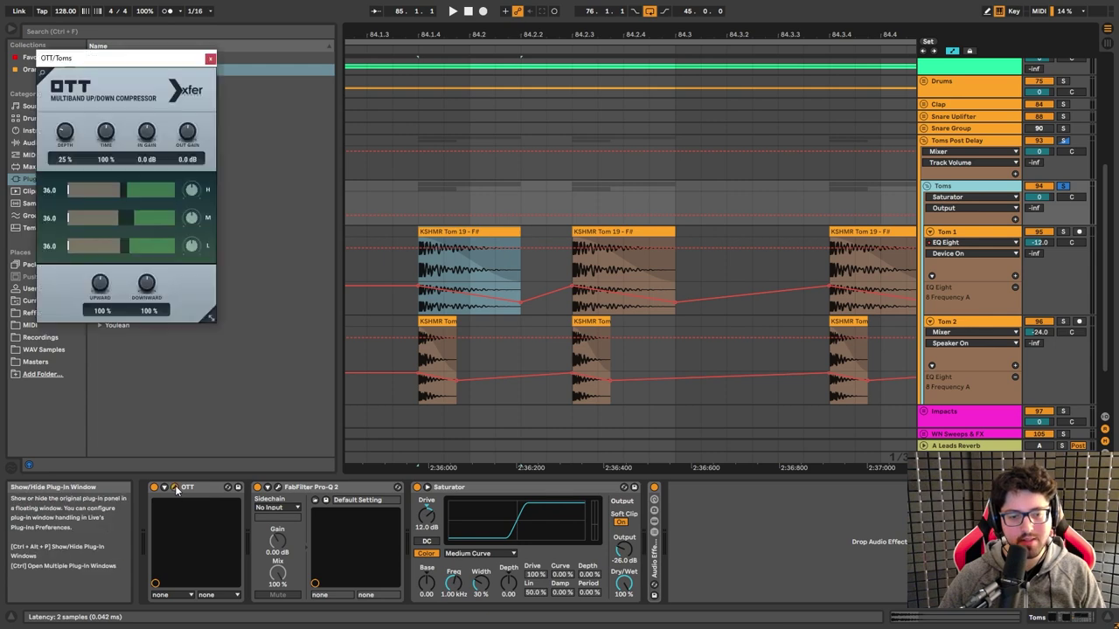
click(278, 488)
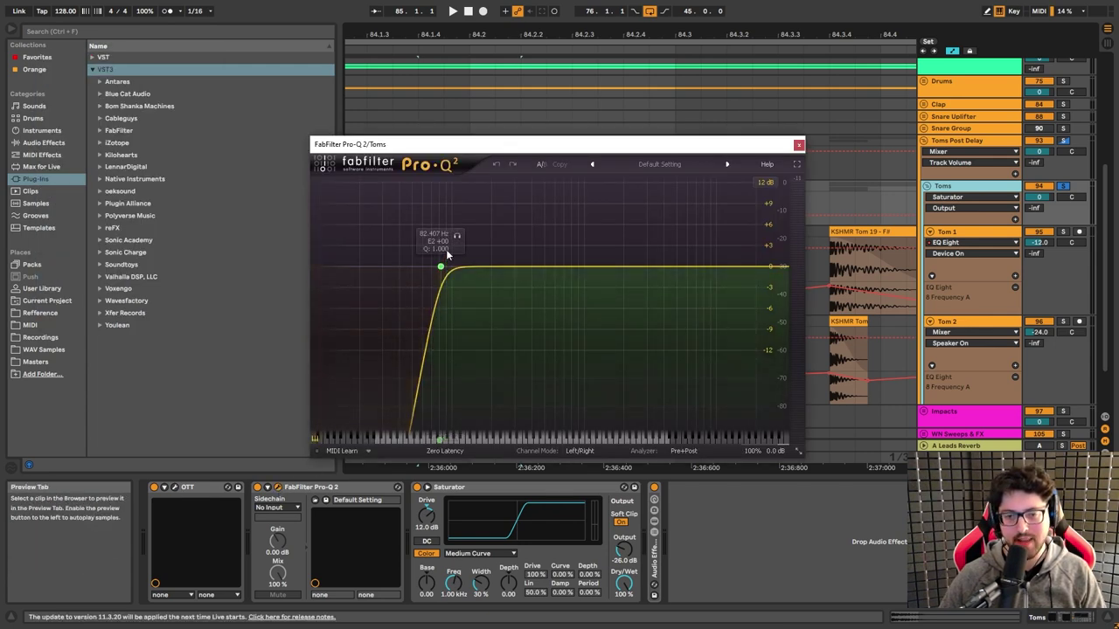
click(798, 144)
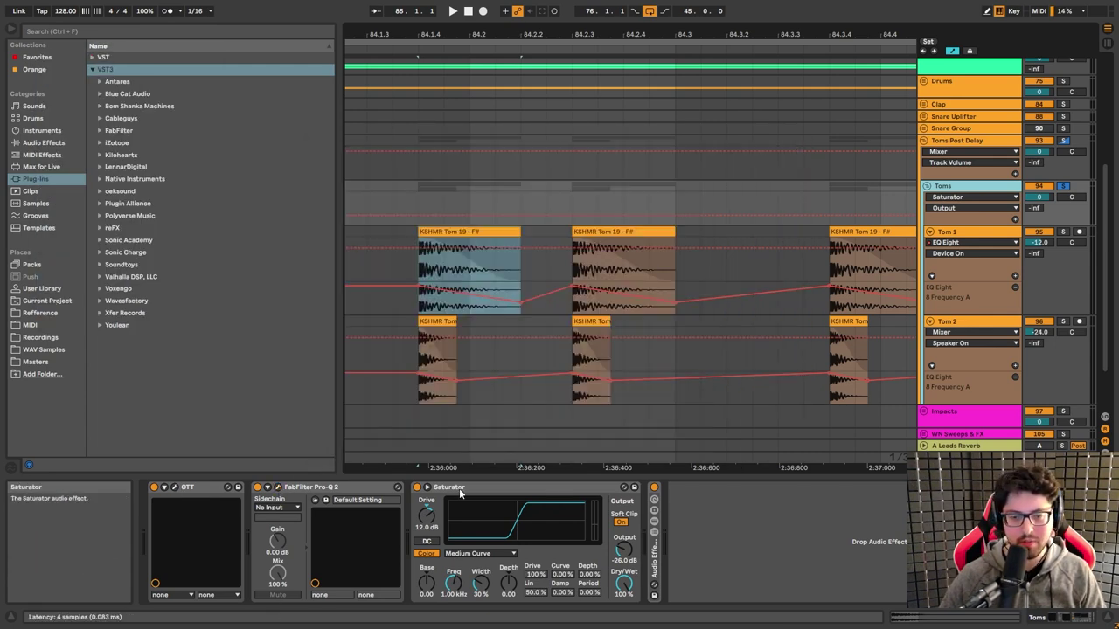
click(459, 488)
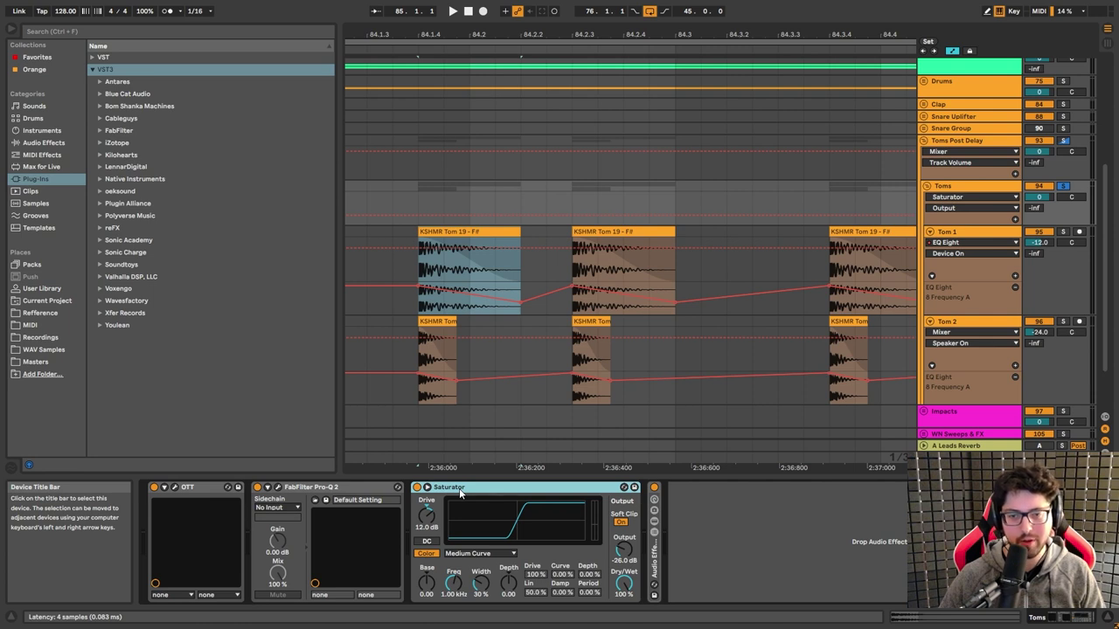
click(441, 488)
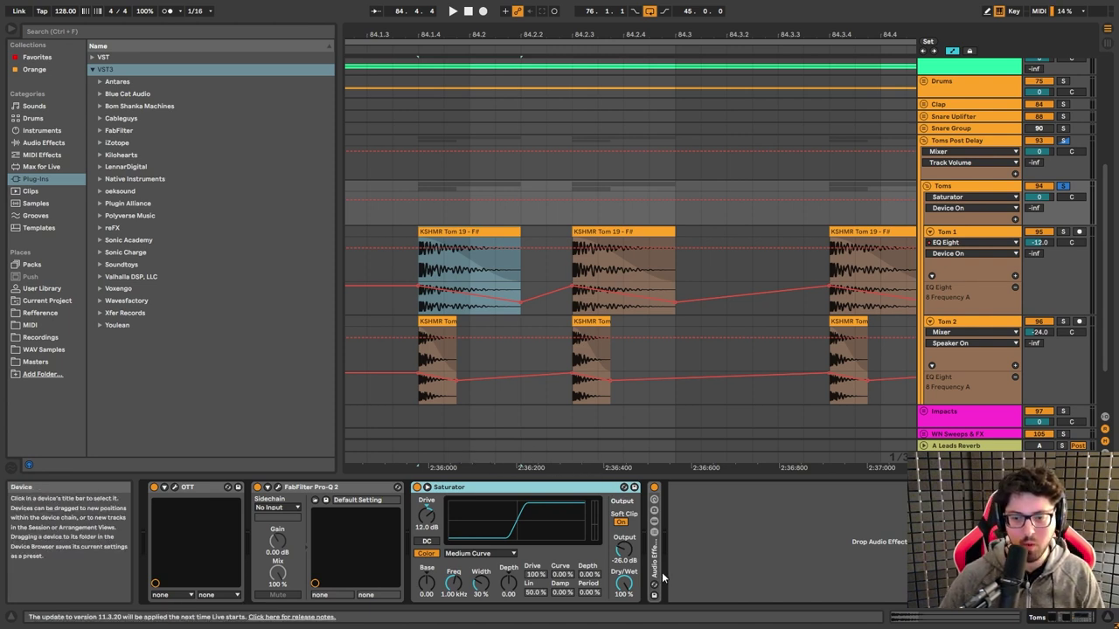
scroll(360, 525, right, 5)
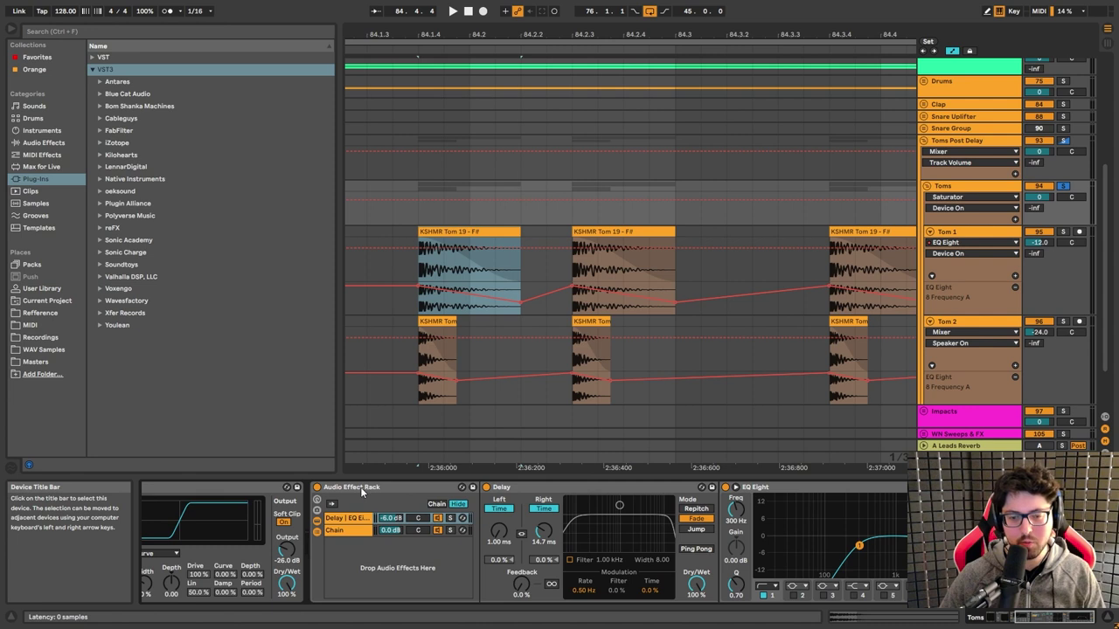
Step: Compare the two chains in the Toms Audio Effect Rack and inspect the Delay and EQ Eight on the delay chain
click(343, 530)
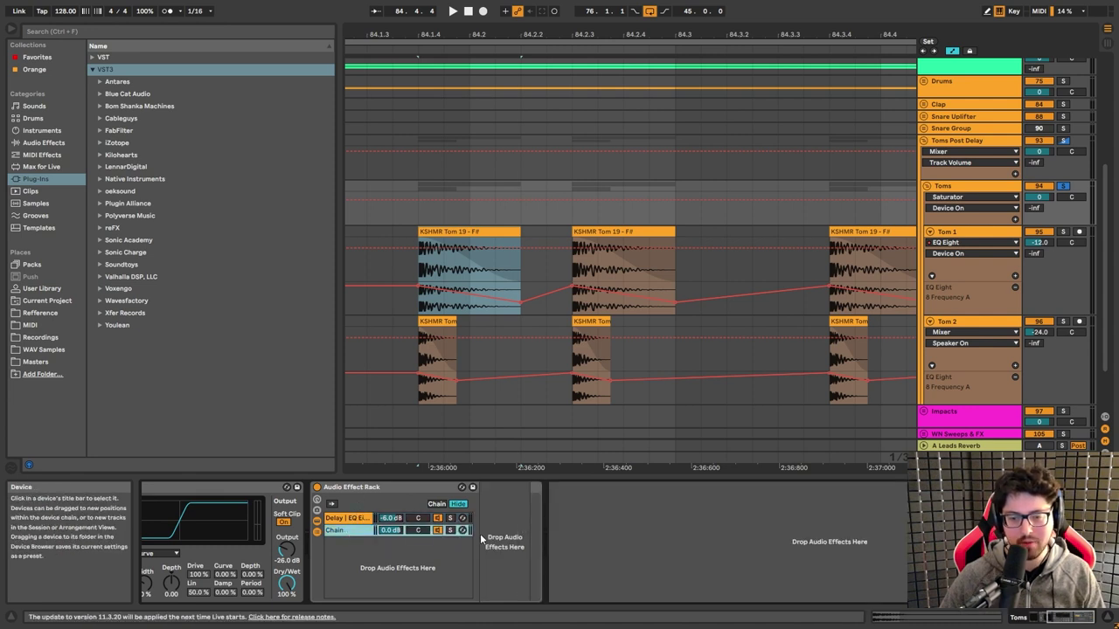
click(350, 519)
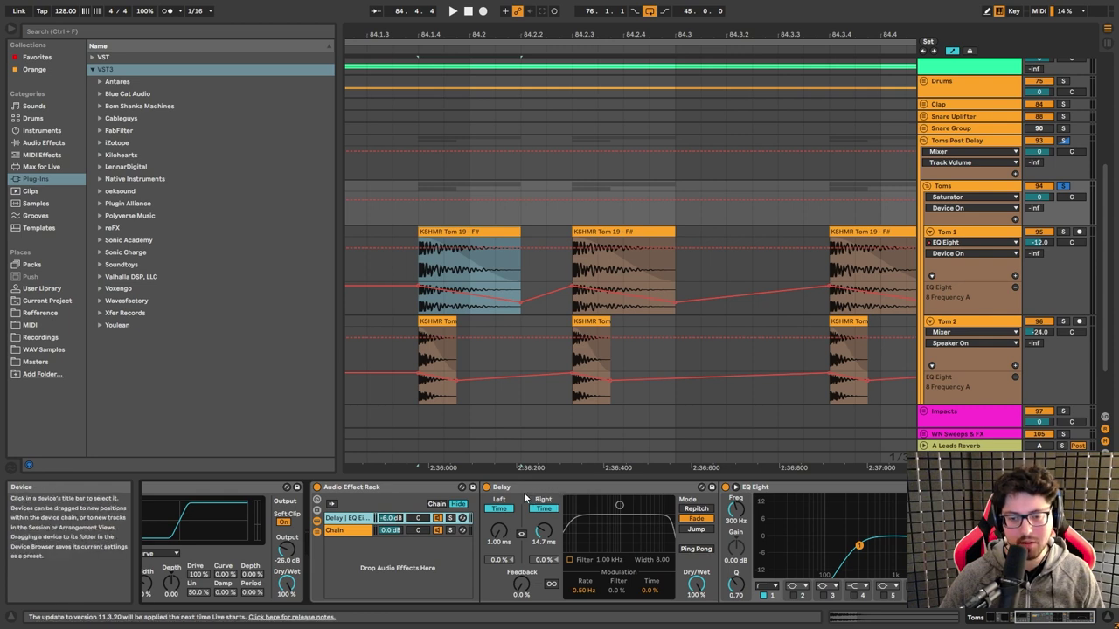
click(531, 489)
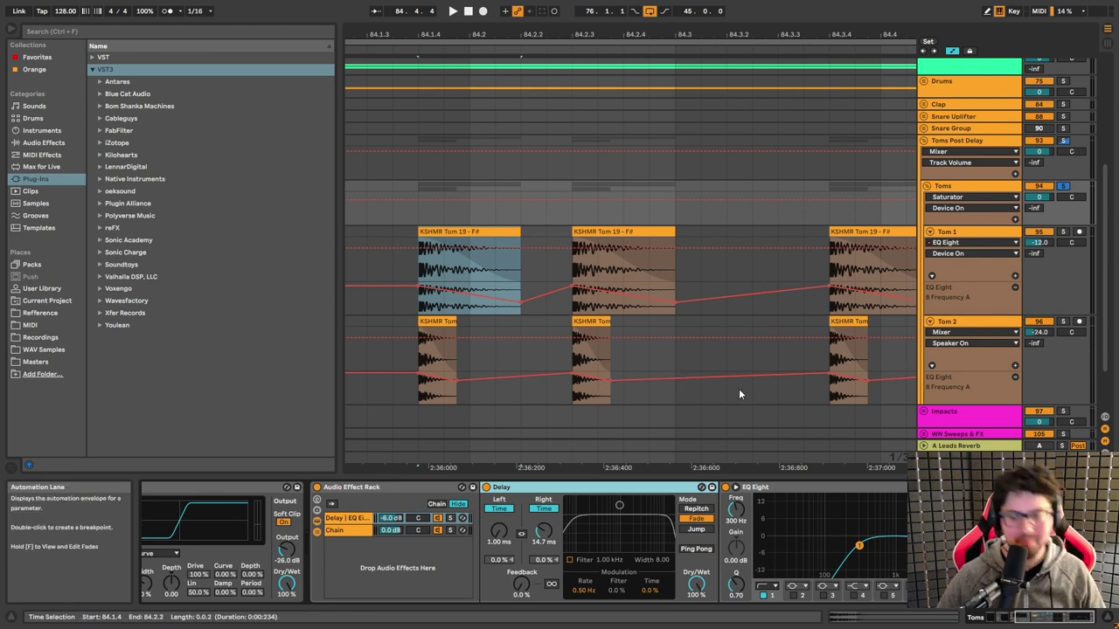
click(927, 525)
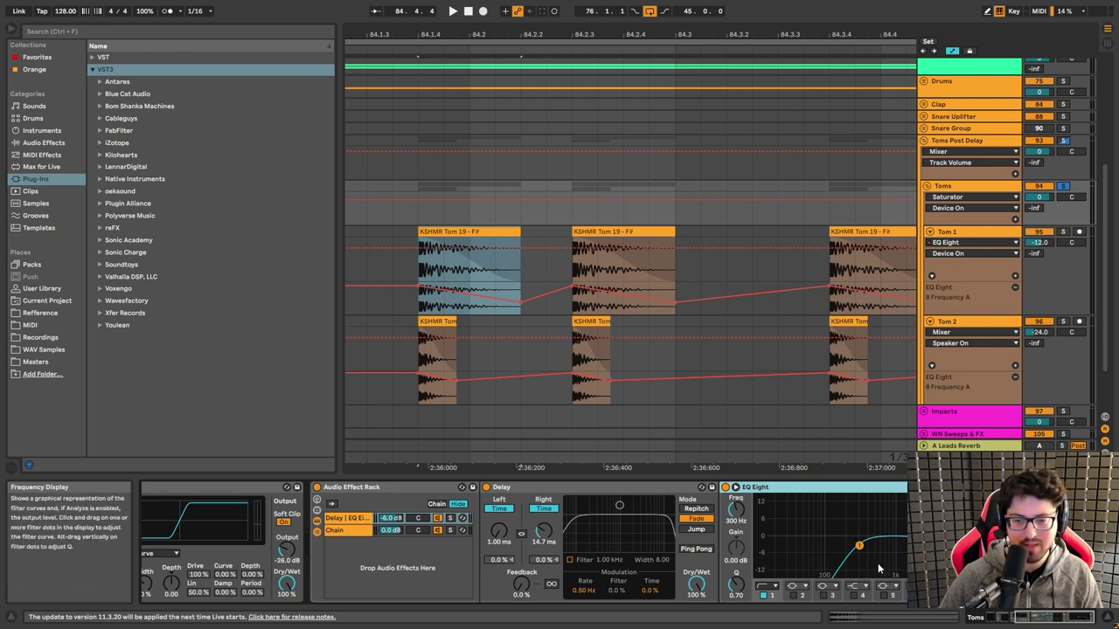
Step: Play the toms with the rack's delay chain soloed, and open LFOTool on the Toms Post Delay group
click(437, 565)
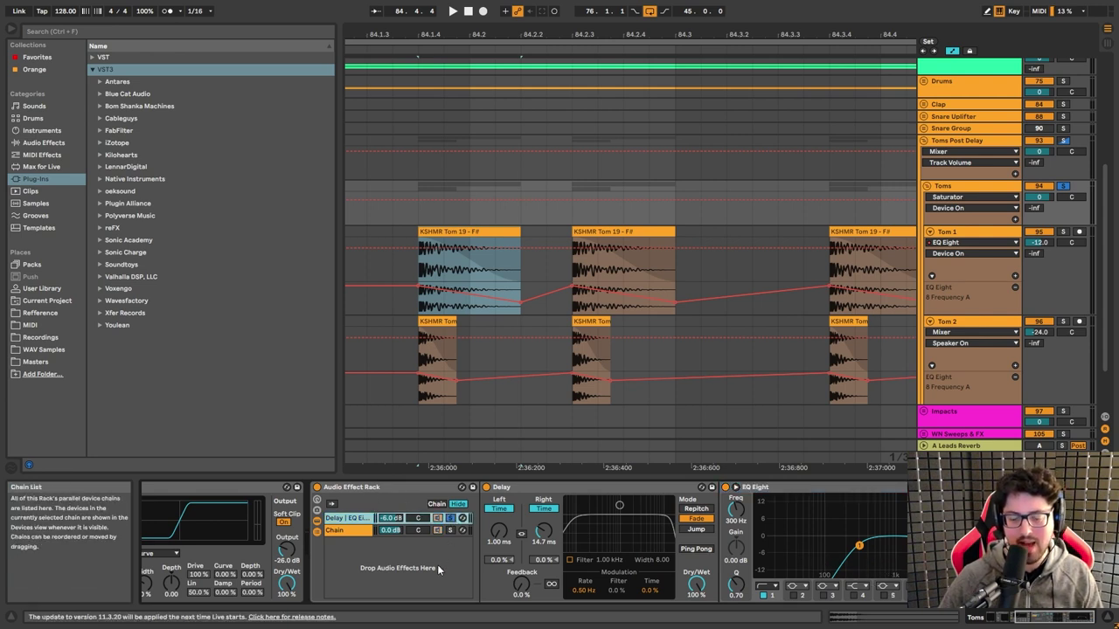
key(space)
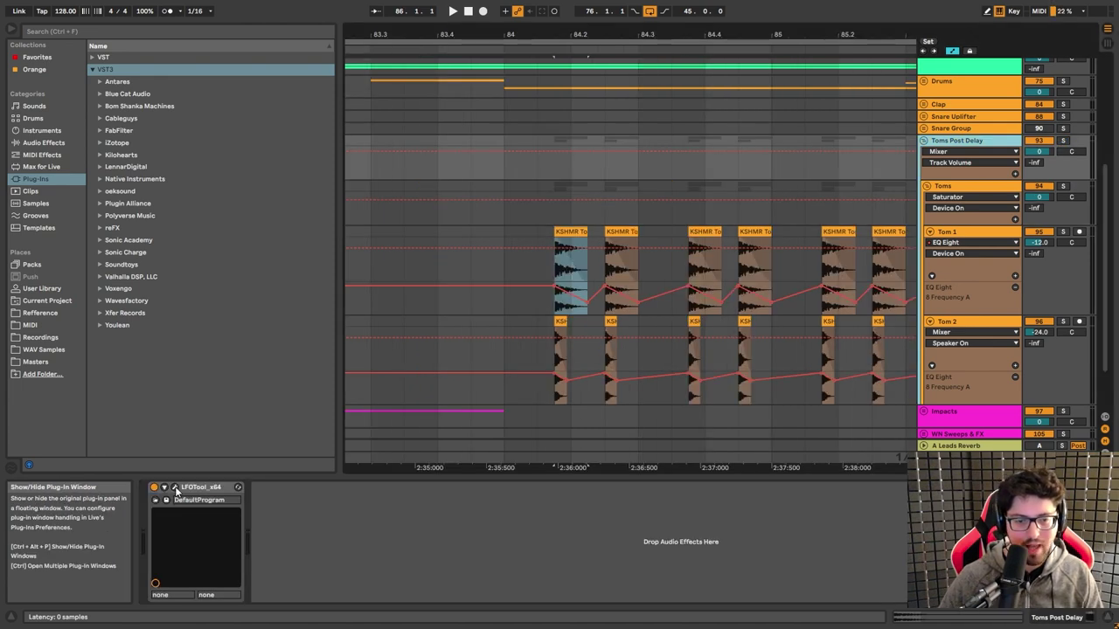
click(175, 487)
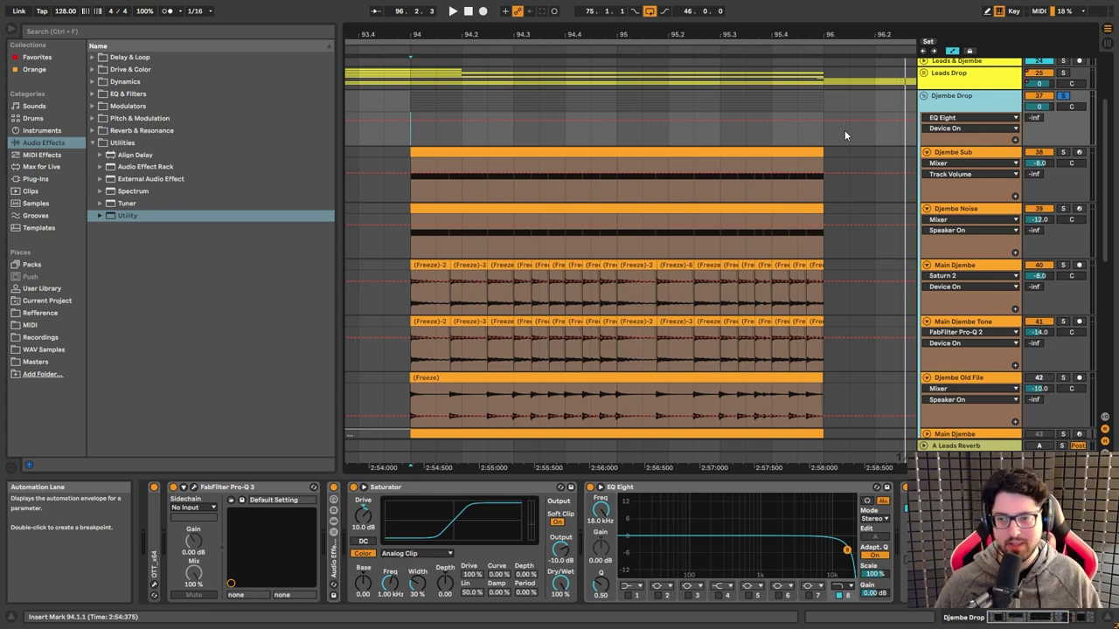
Step: Play the Djembe Drop group from bar 94, look through its layers, and show the devices on Main Djembe Tone
scroll(844, 130, down, 1)
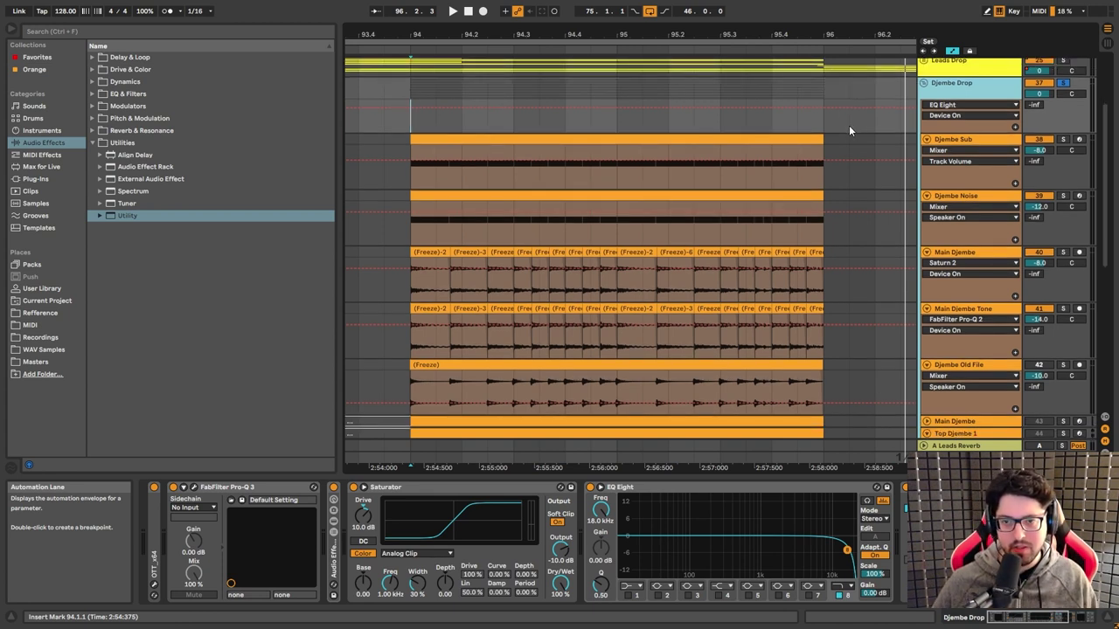
key(space)
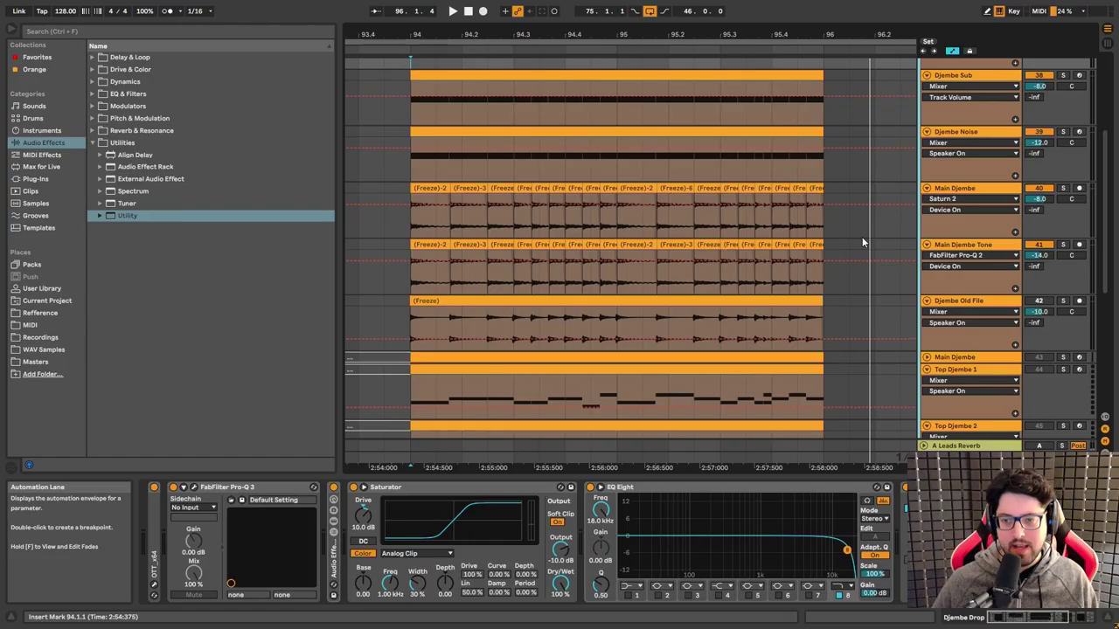
scroll(918, 332, down, 5)
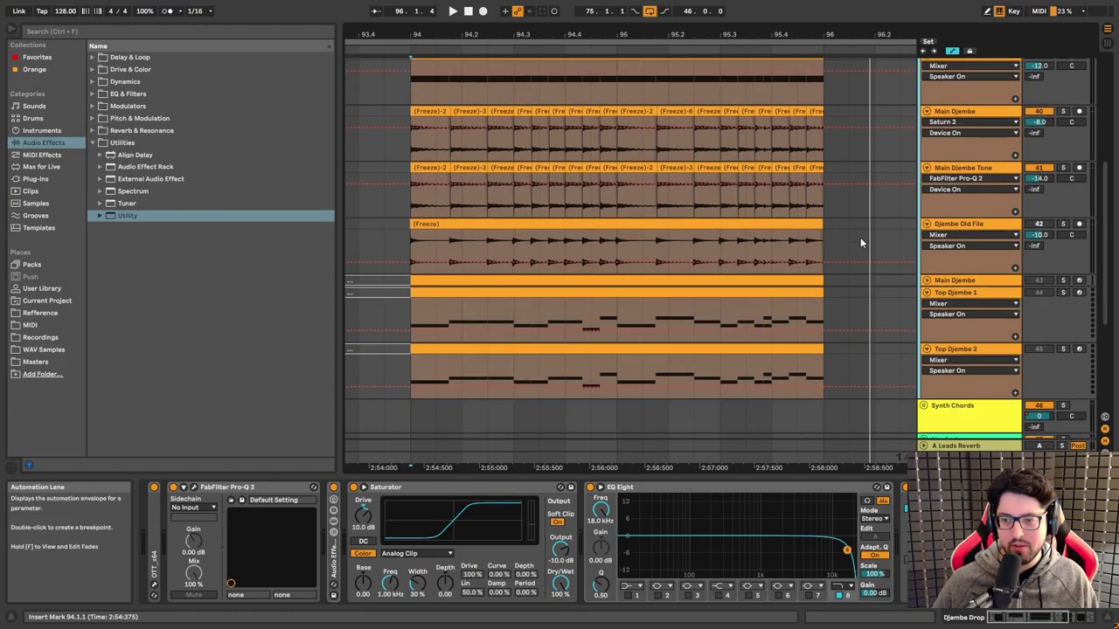
scroll(861, 237, up, 3)
click(959, 273)
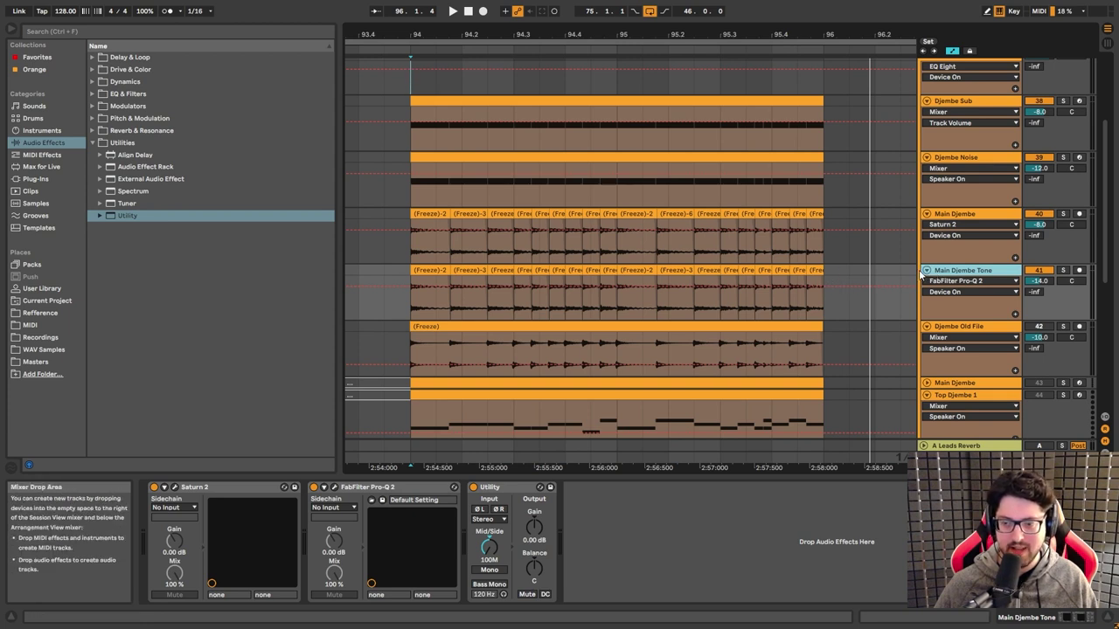
Step: Open the first (Freeze)-2 clip at bar 94 on Main Djembe Tone to view its sample and warp settings
scroll(936, 263, down, 1)
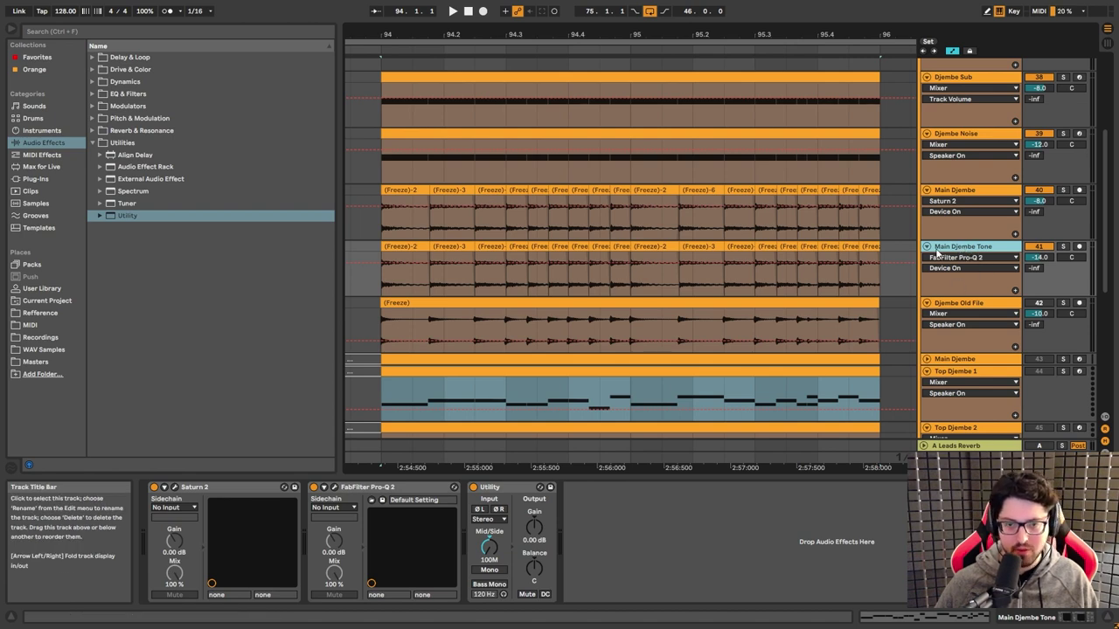
key(plus)
key(plus)
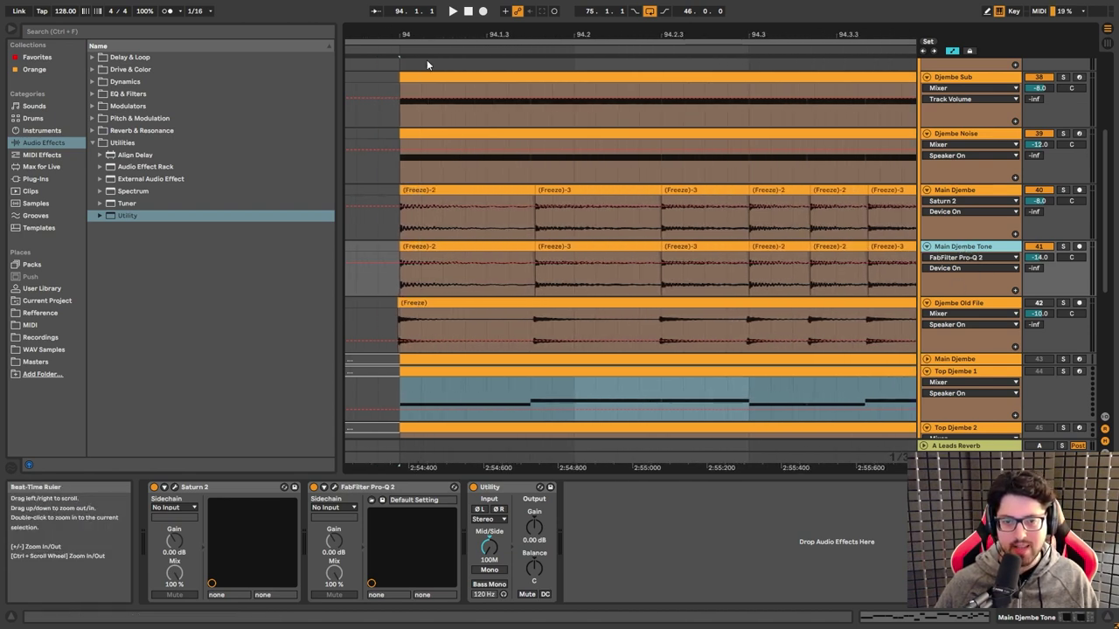
double_click(453, 258)
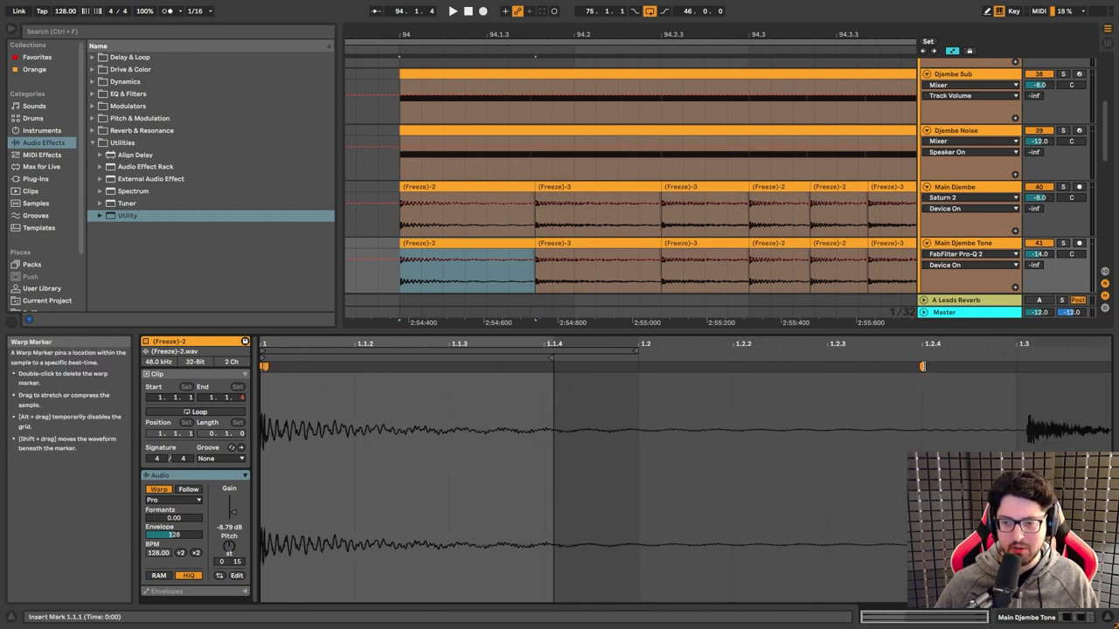
Step: Try turning off Warp for the first (Freeze)-2 clip on Main Djembe Tone, and undo the change
click(157, 489)
click(452, 277)
click(453, 240)
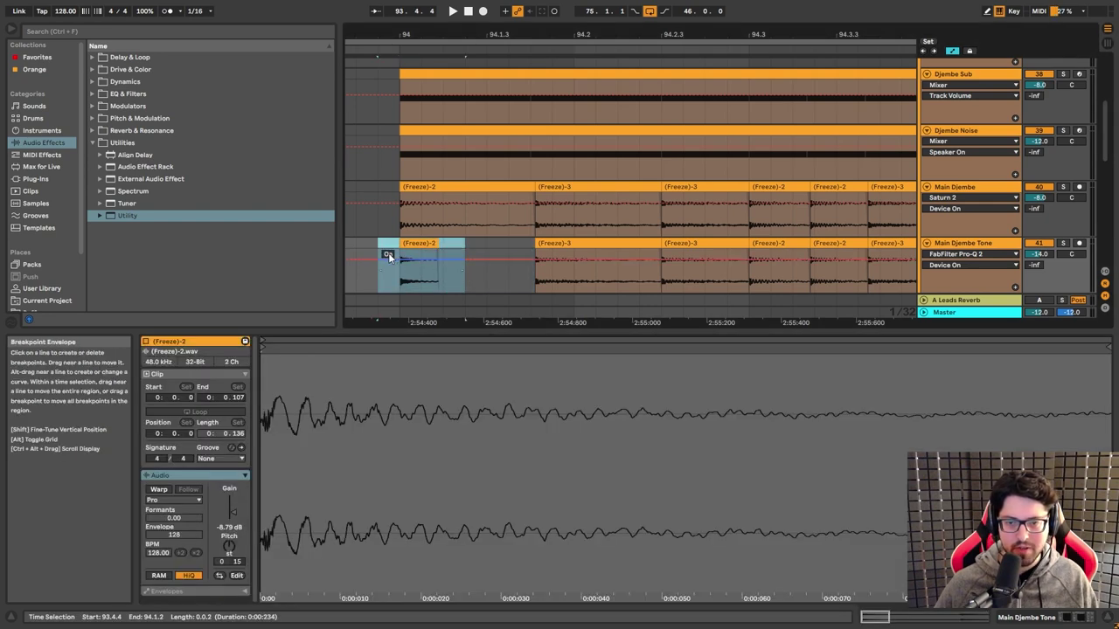
key(ctrl+z)
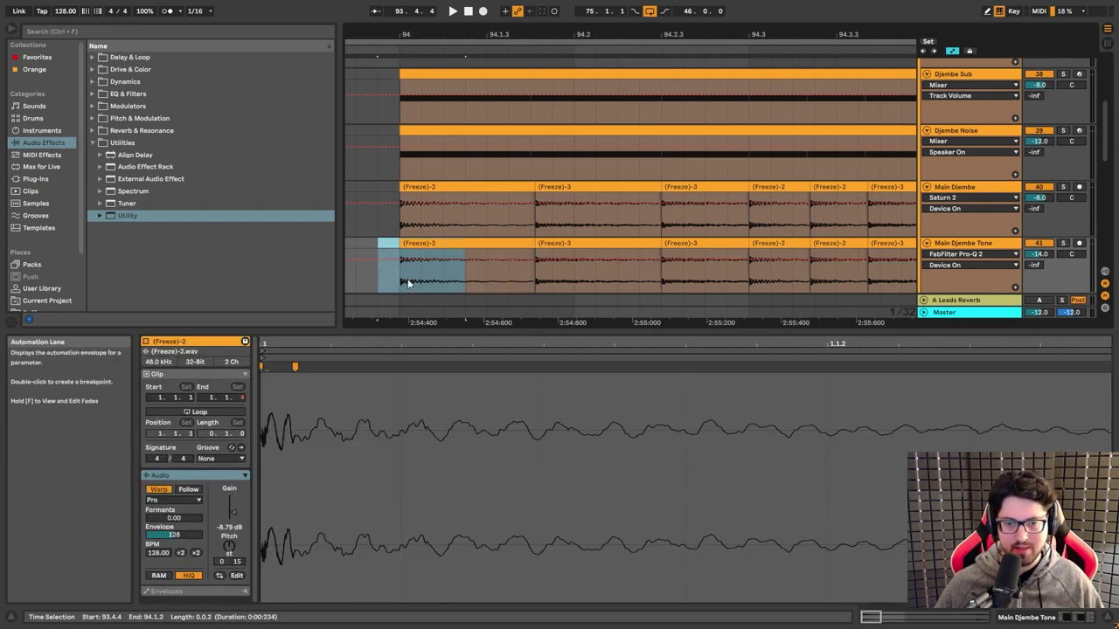
Step: Examine the attack of the warped (Freeze)-2 sample, selecting its opening section in the waveform
drag(526, 361, 526, 332)
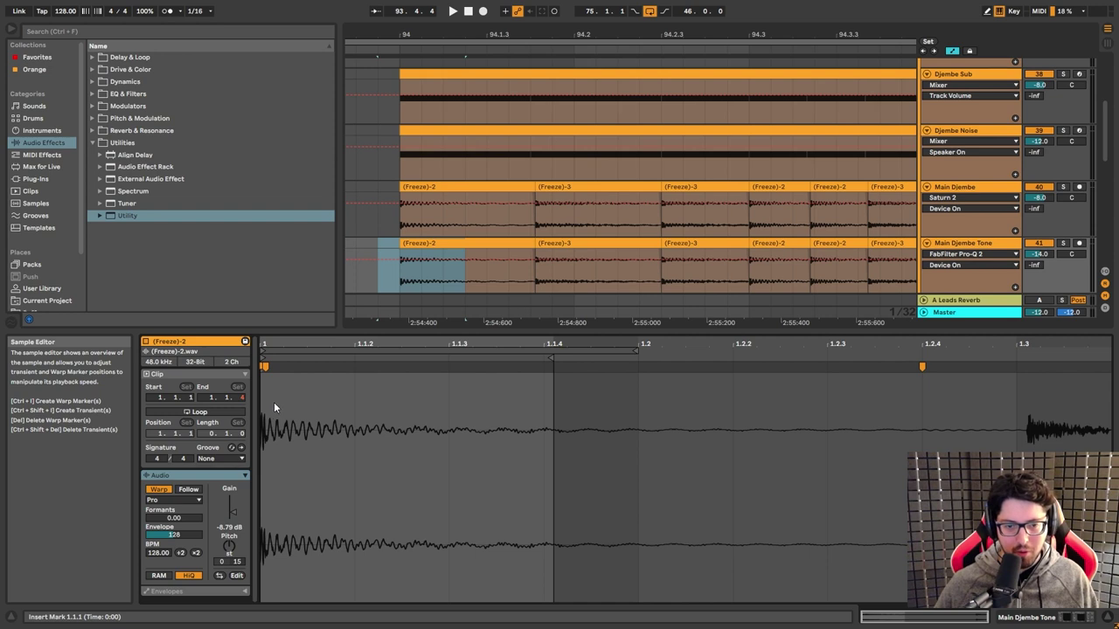
drag(297, 409, 499, 423)
drag(354, 426, 267, 427)
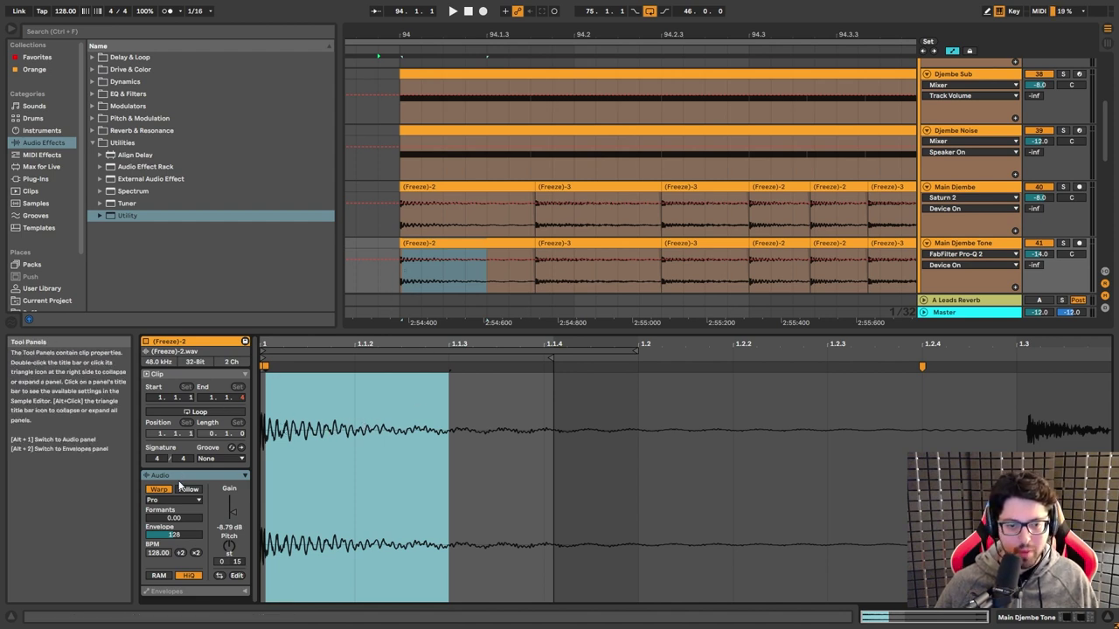
drag(378, 267, 714, 280)
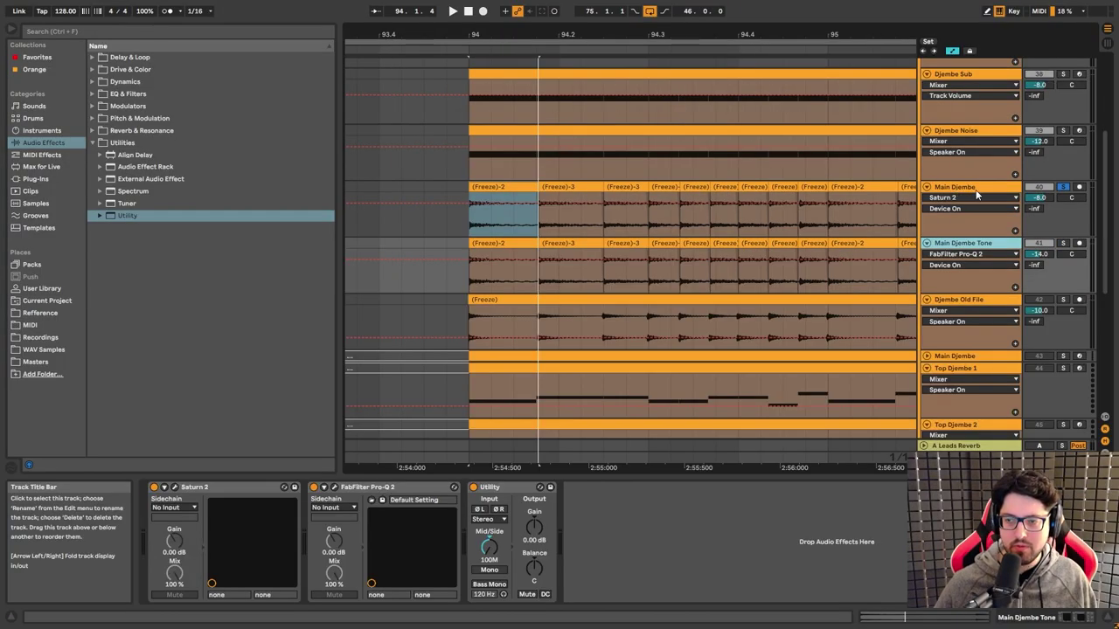
Step: Compare the device chains of Main Djembe and Main Djembe Tone
click(986, 189)
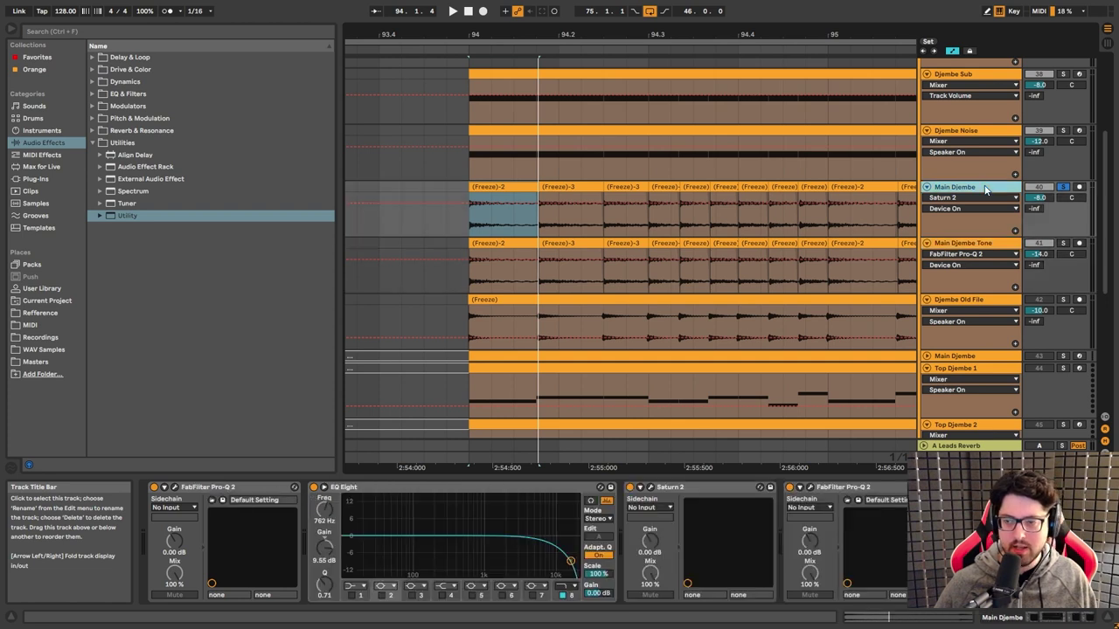
click(979, 244)
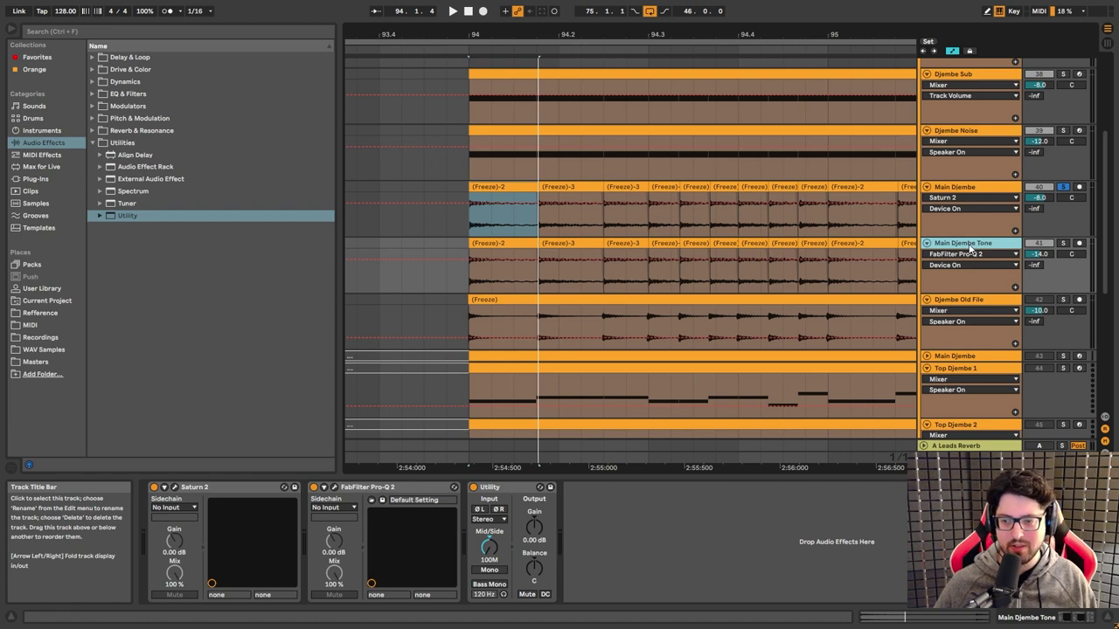
click(960, 187)
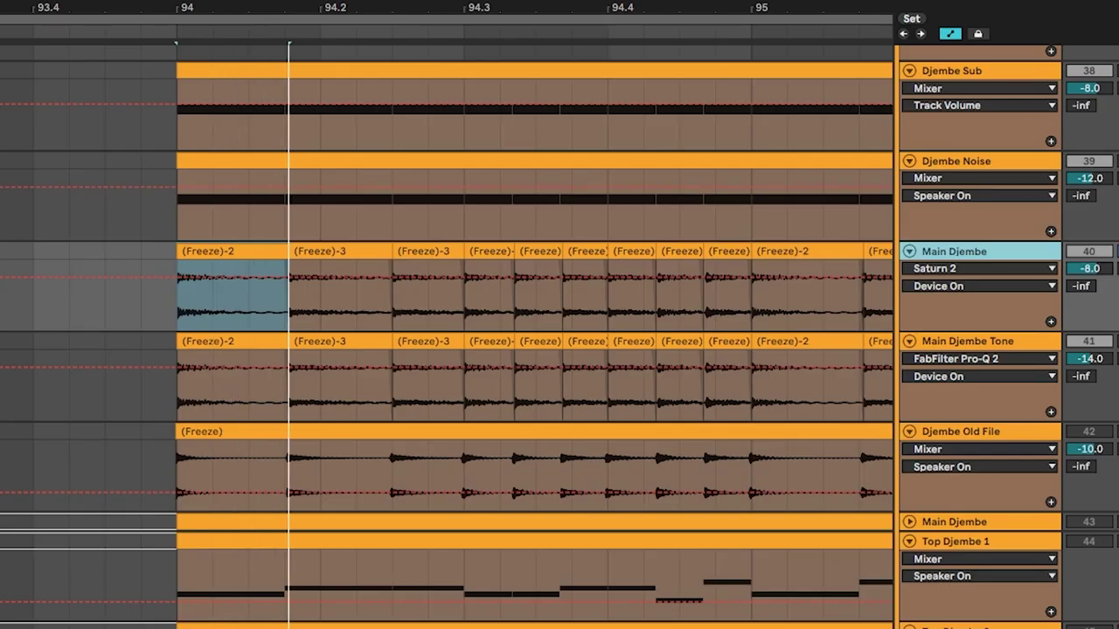
click(961, 341)
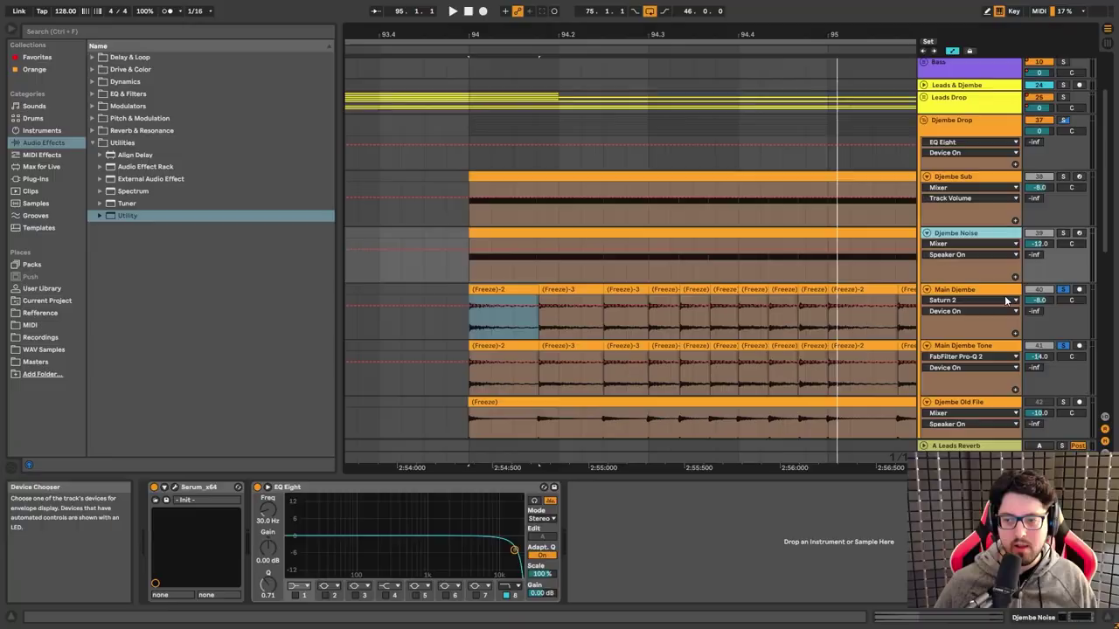
Step: Solo Djembe Sub and inspect the oscillator, envelope and LFO settings of its Serum patch
key(Up)
key(Up)
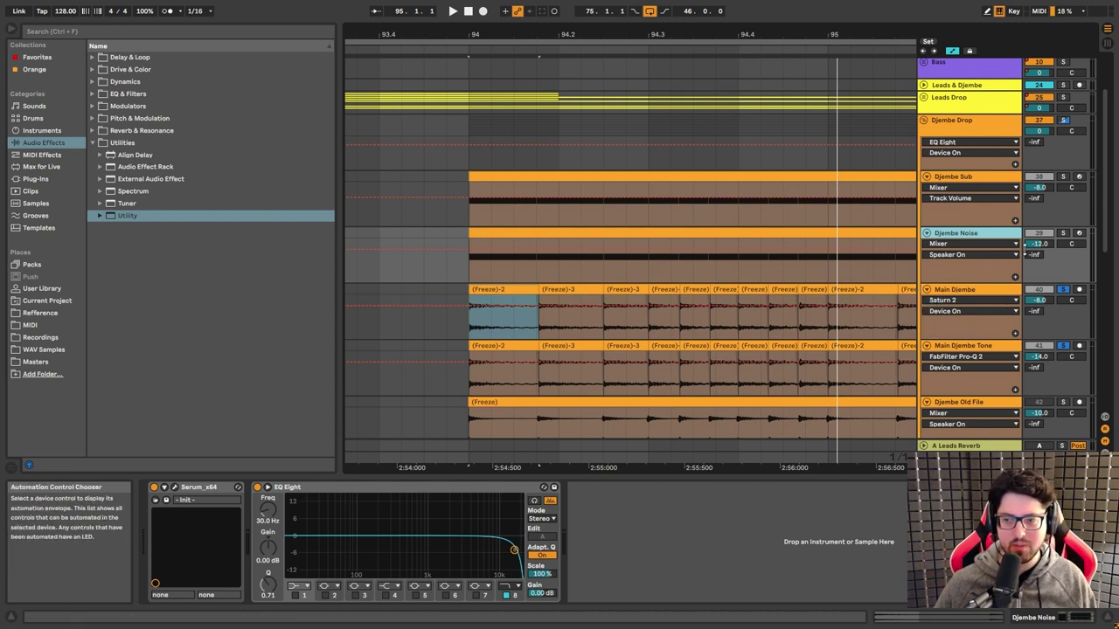
click(1063, 177)
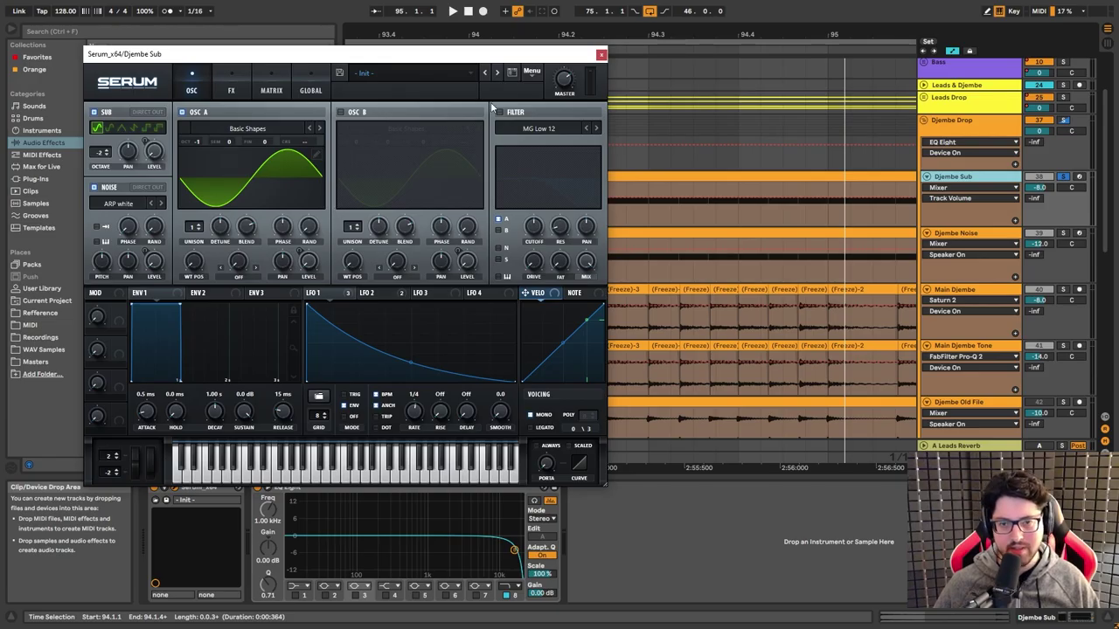
click(600, 54)
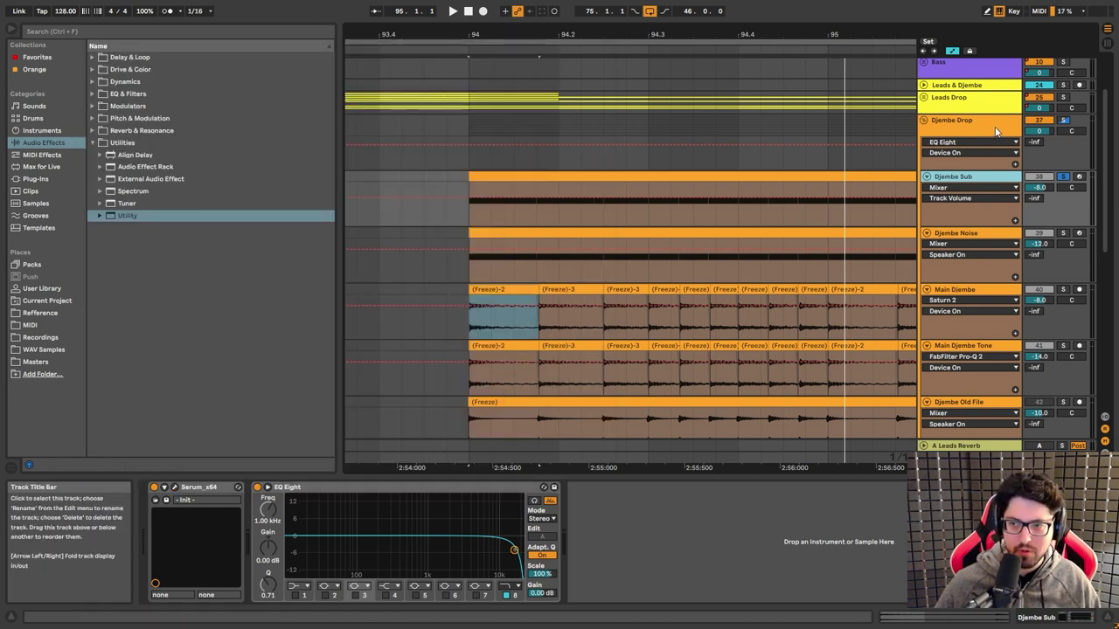
Step: Play the main djembe layers and Djembe Sub separately and together, comparing their spectra in SPAN on the Master
click(987, 132)
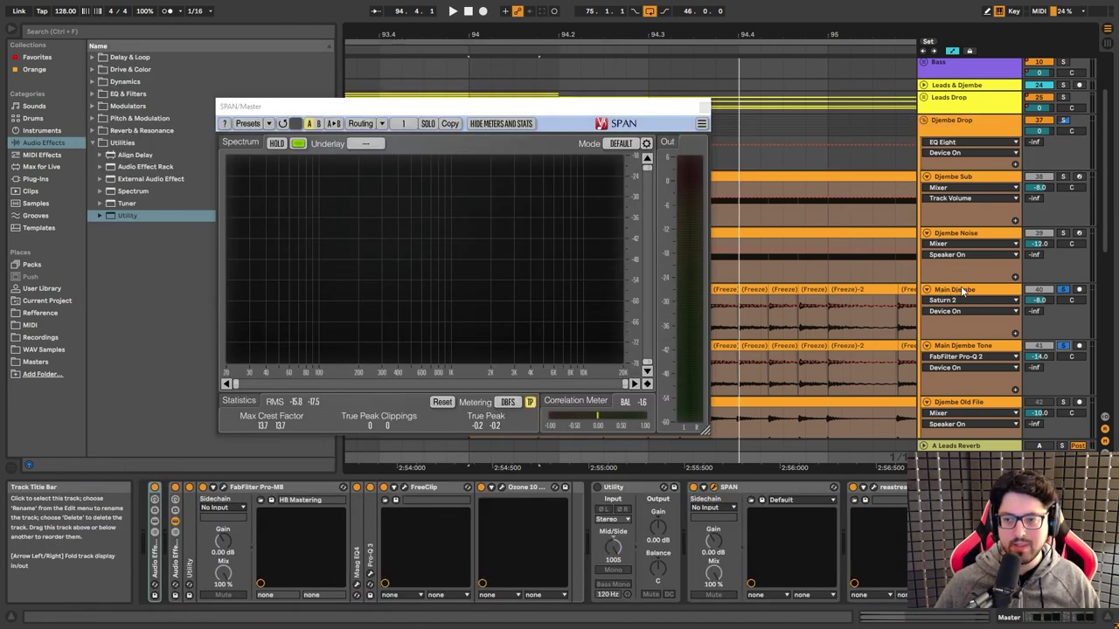
key(space)
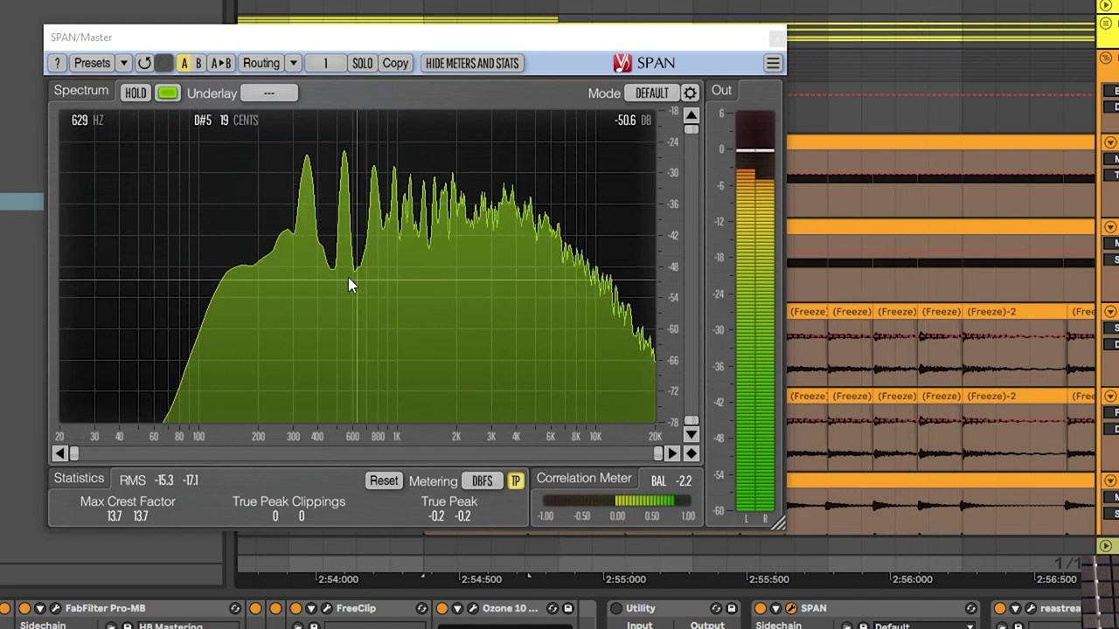
key(space)
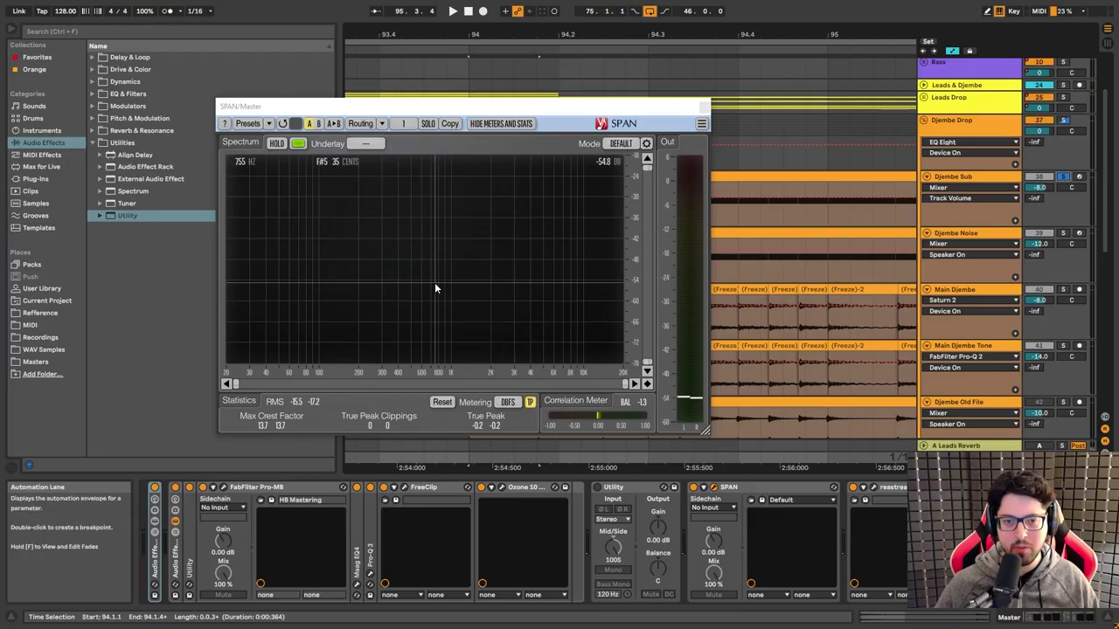
key(space)
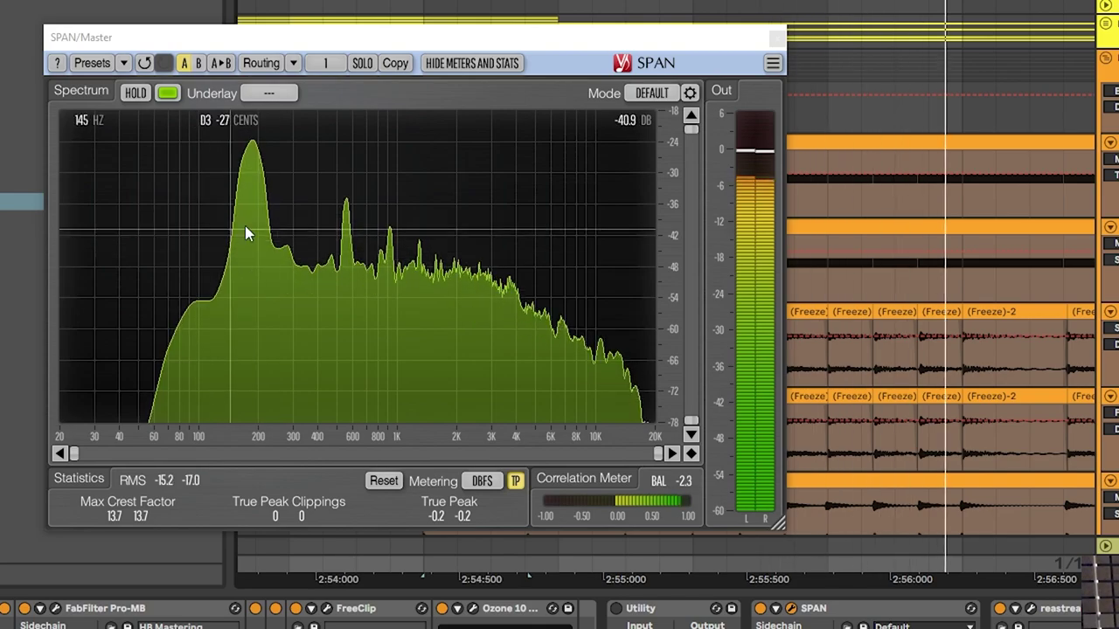
key(space)
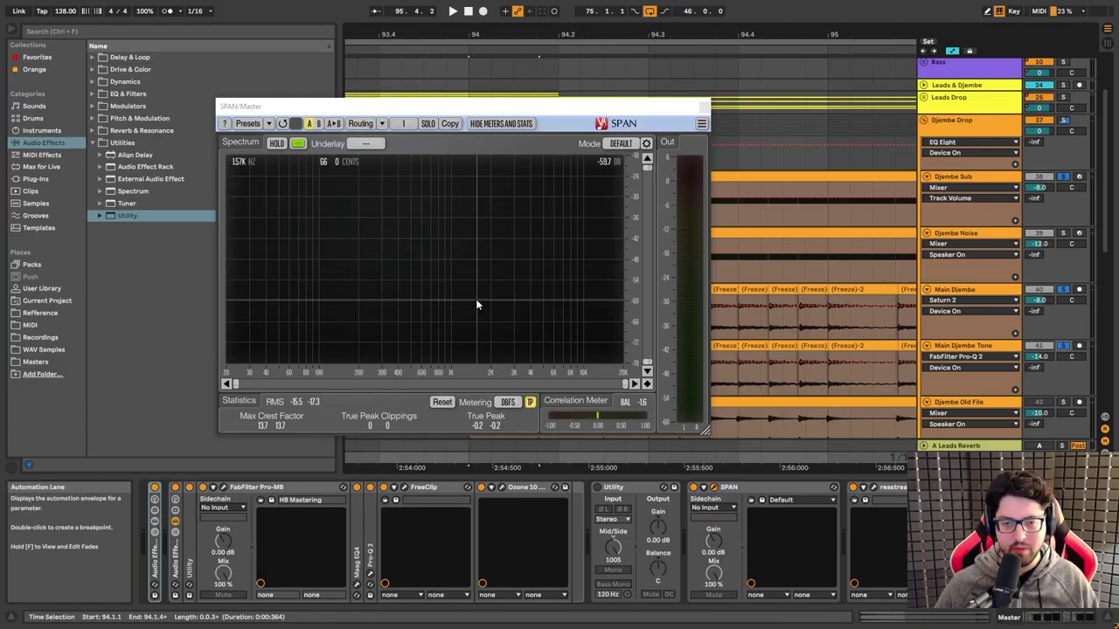
key(space)
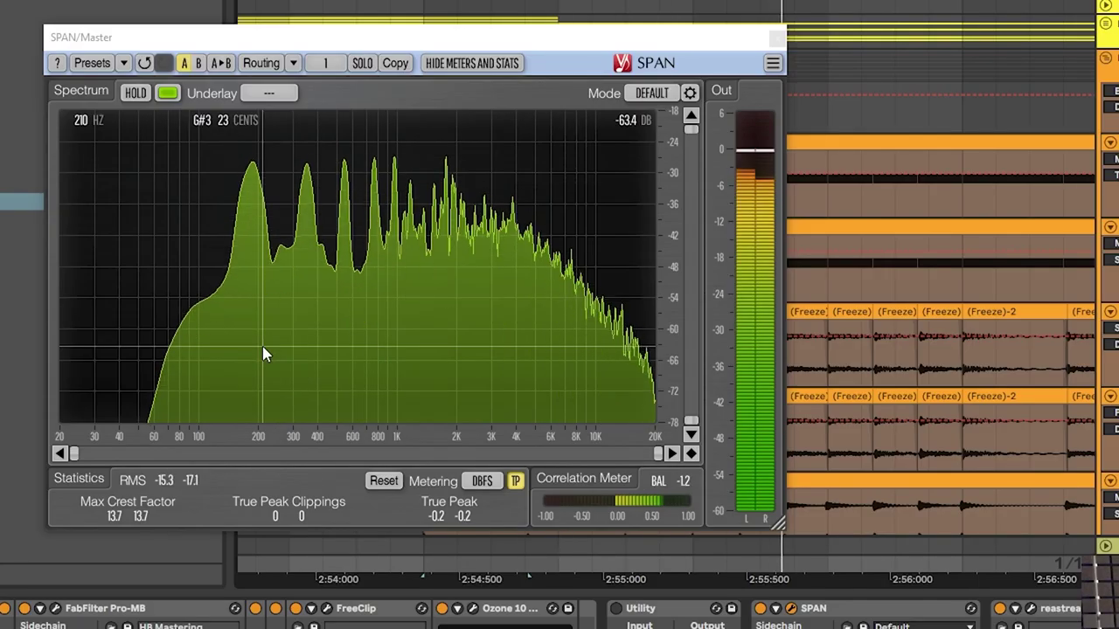
Step: Hold the combined djembe spectrum in SPAN, stop playback, and solo only the Djembe Drop group
click(140, 95)
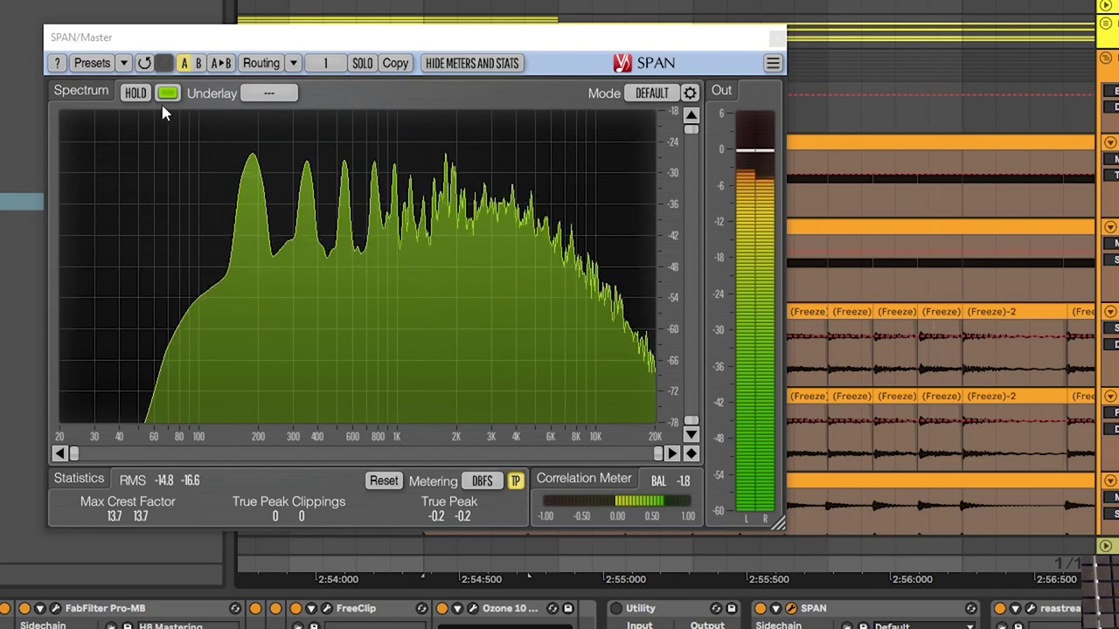
key(space)
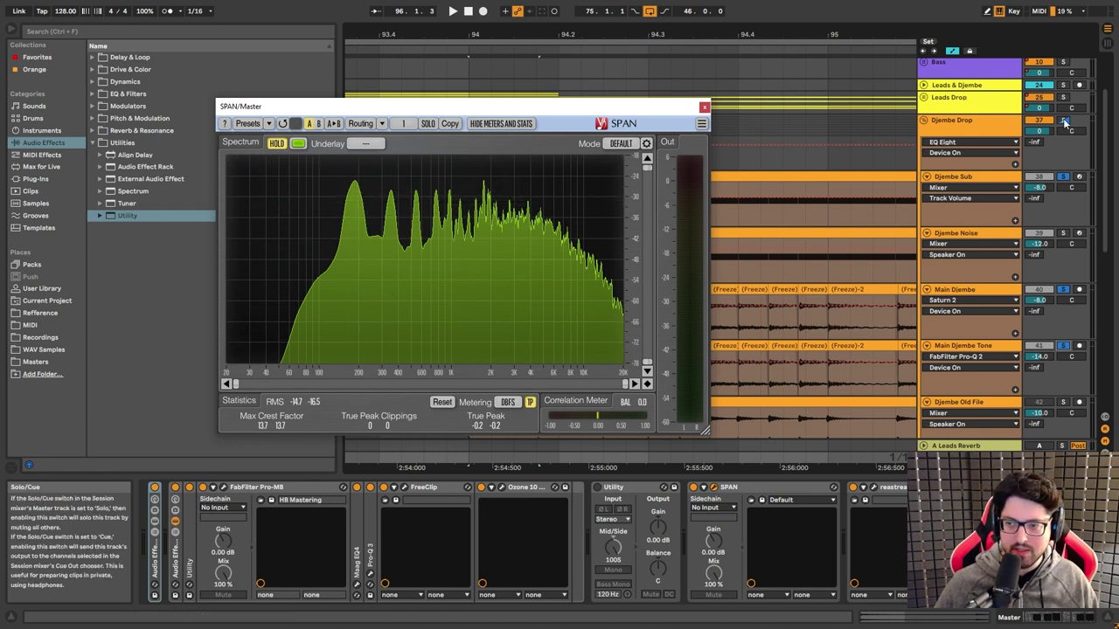
click(1065, 124)
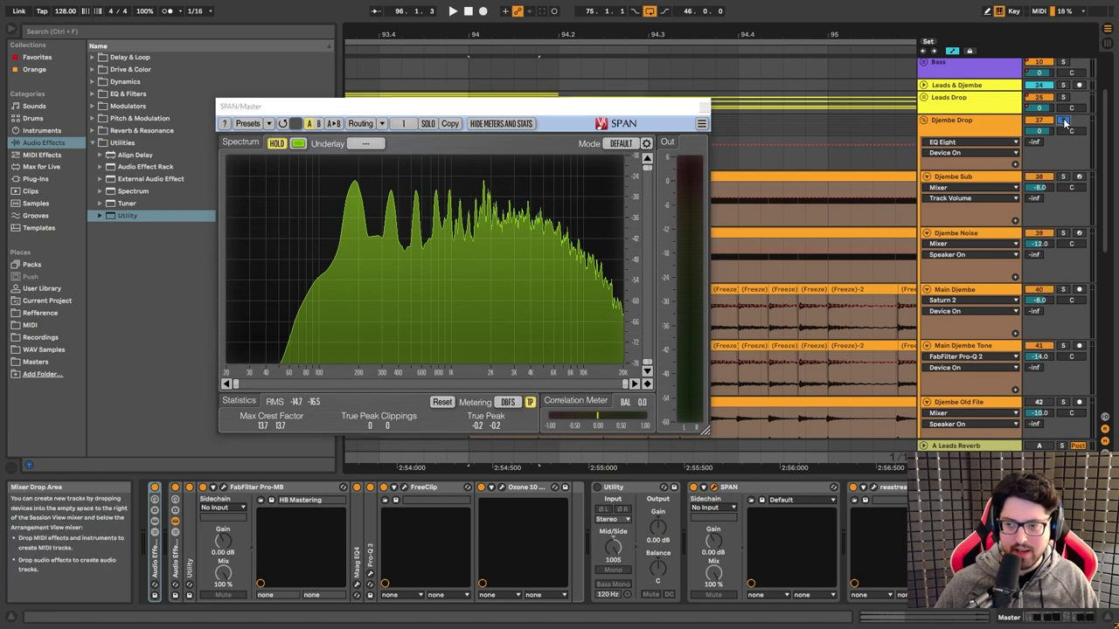
Step: Open the Serum patch on the Djembe Noise track to inspect its sound source
click(1000, 236)
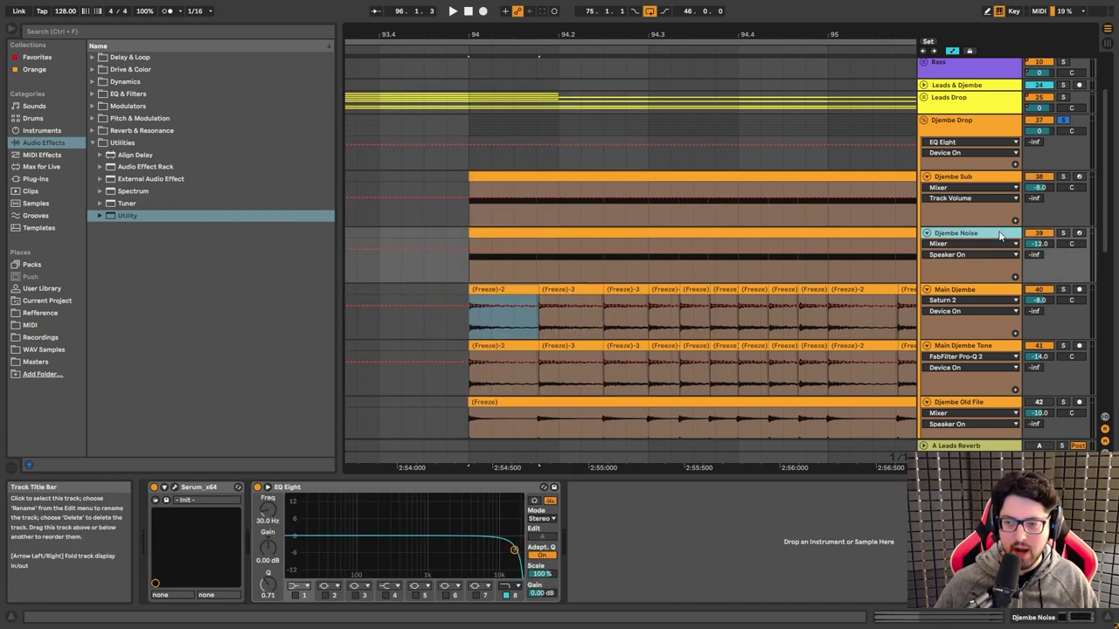
click(176, 490)
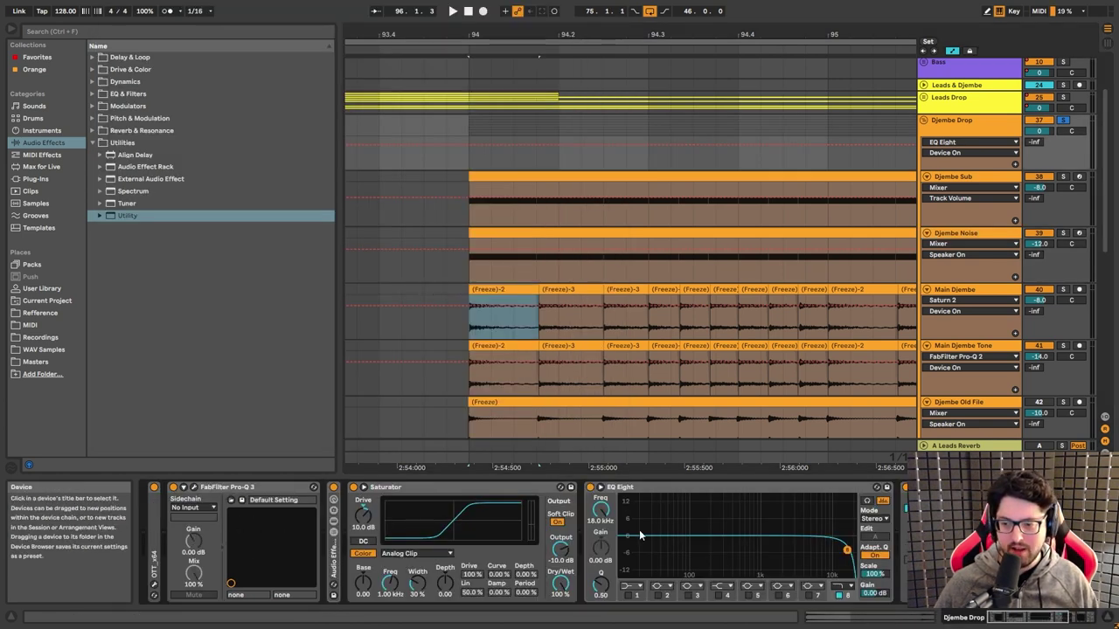
Step: Bypass the Djembe Drop group's effects for a dry audition and re-enable OTT first in the chain
click(358, 490)
click(354, 488)
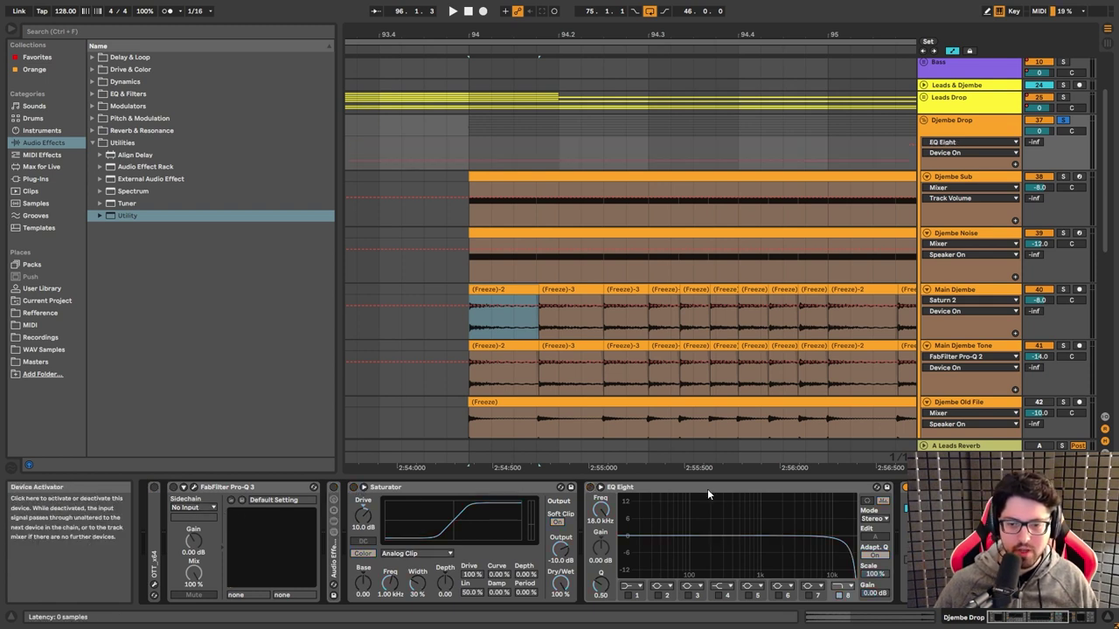
key(space)
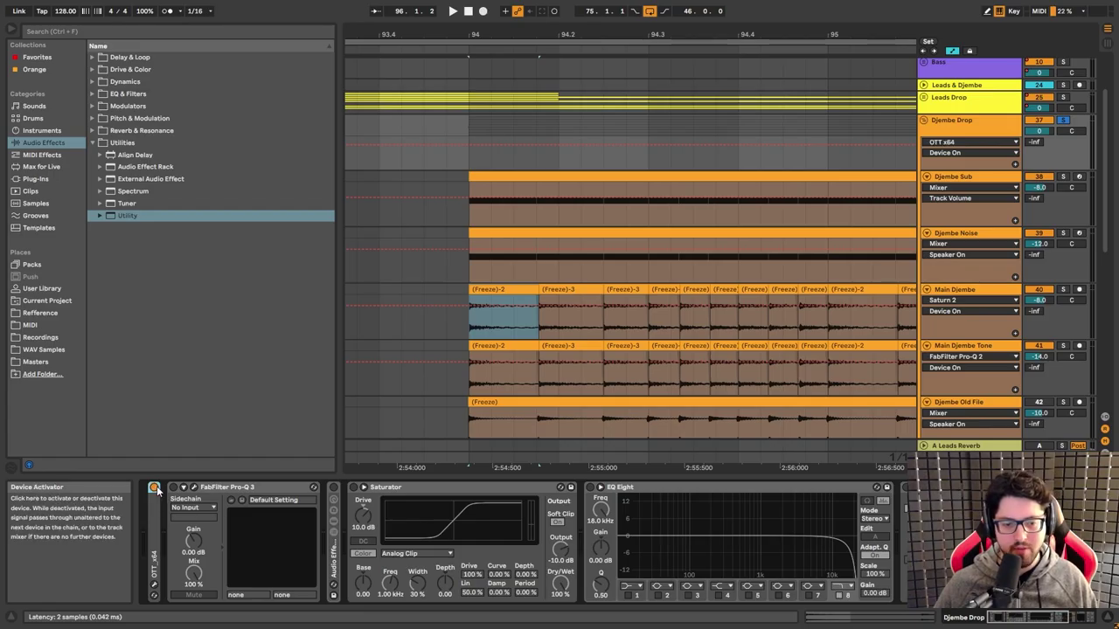
Step: Re-enable Pro-Q 3 on the Djembe Drop group and examine its high-mid boost and the gain and dynamic range of band 2
click(174, 487)
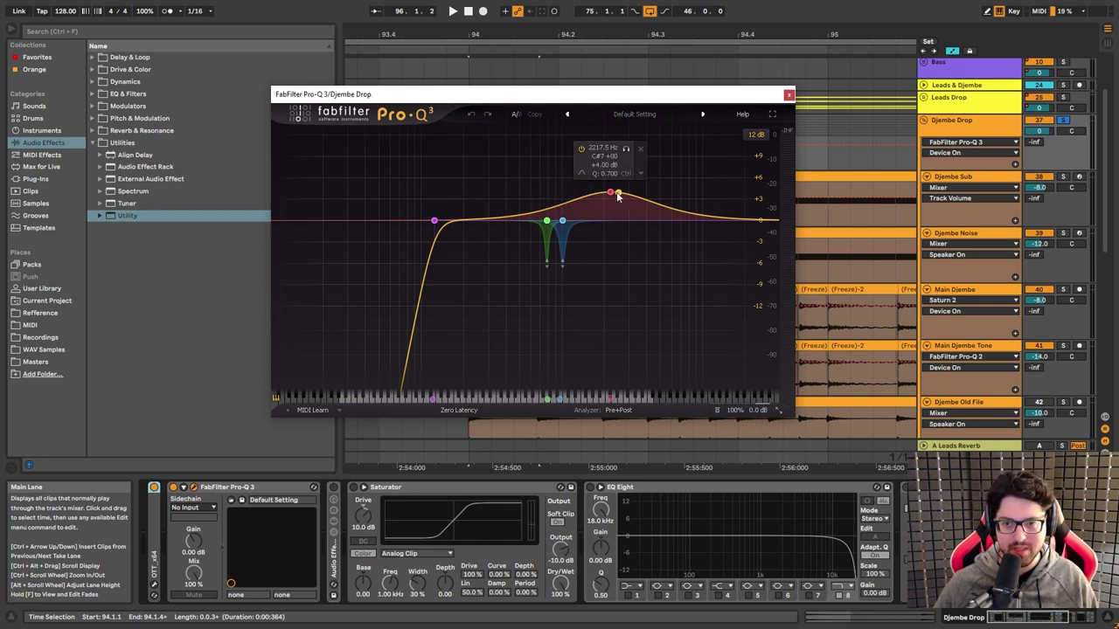
click(563, 222)
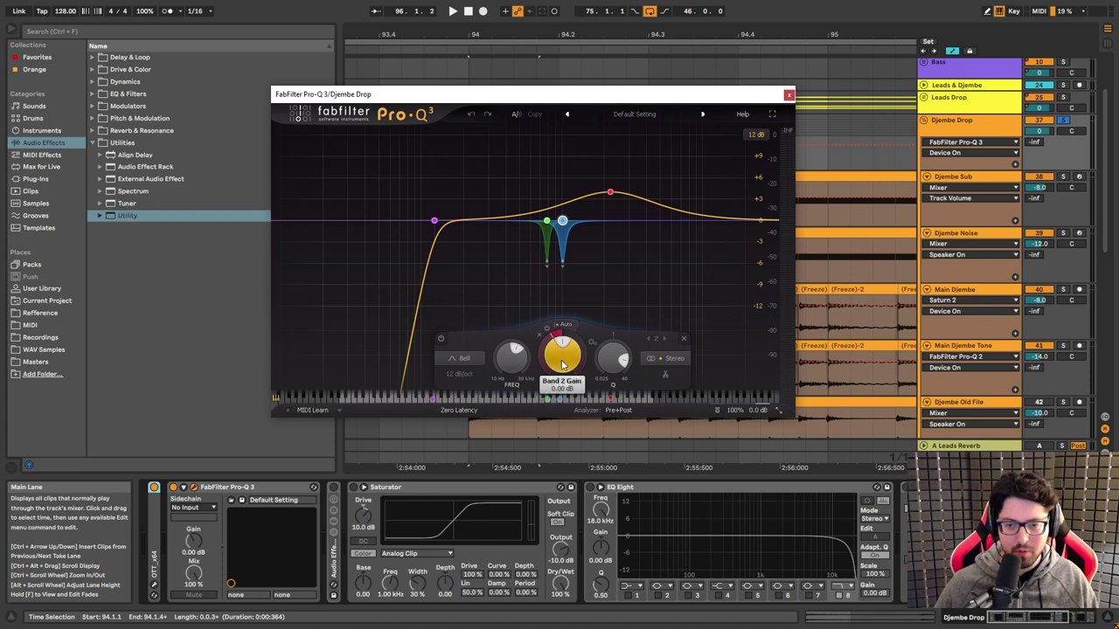
mouse_move(561, 361)
drag(564, 361, 554, 343)
mouse_move(556, 339)
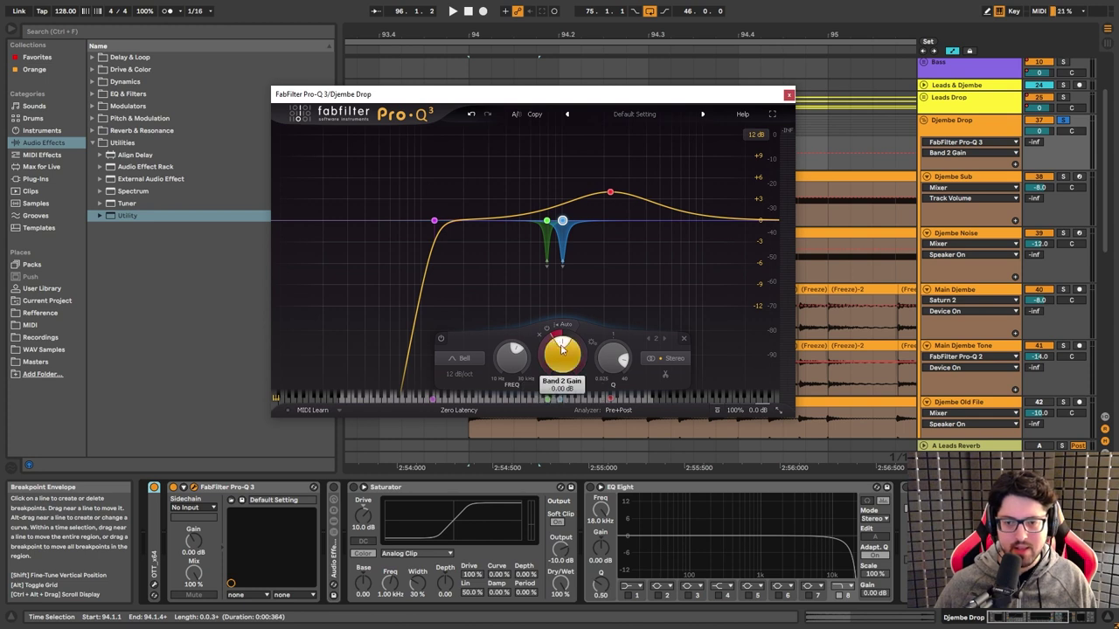
mouse_move(573, 357)
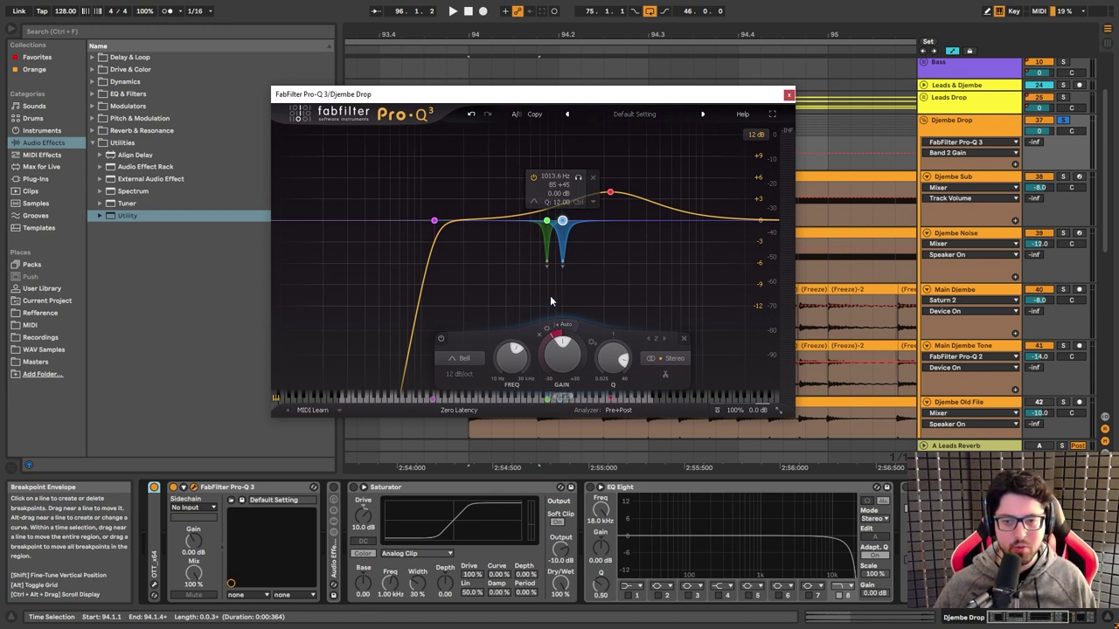
Step: Play the Djembe Drop group with Pro-Q 3 open, watching the spectrum and its dynamic bands
click(274, 488)
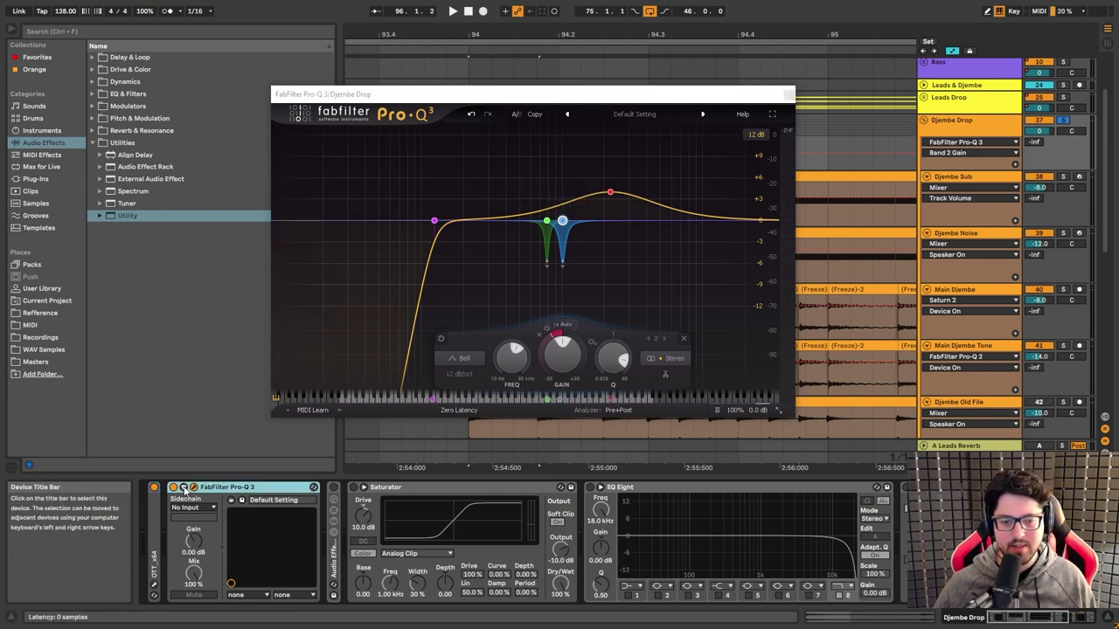
key(space)
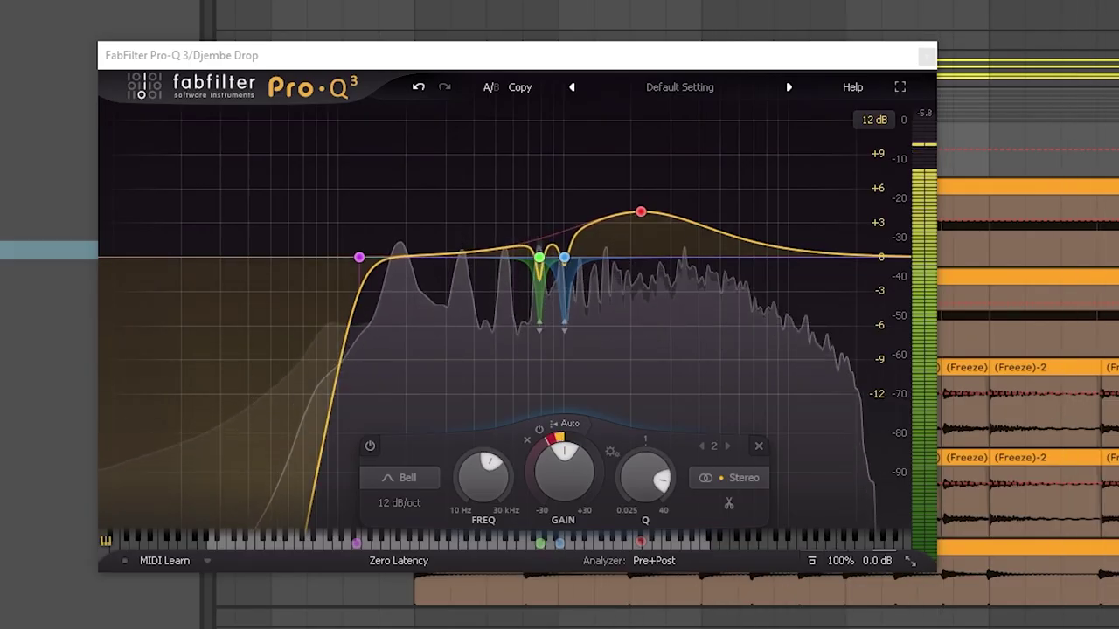
key(space)
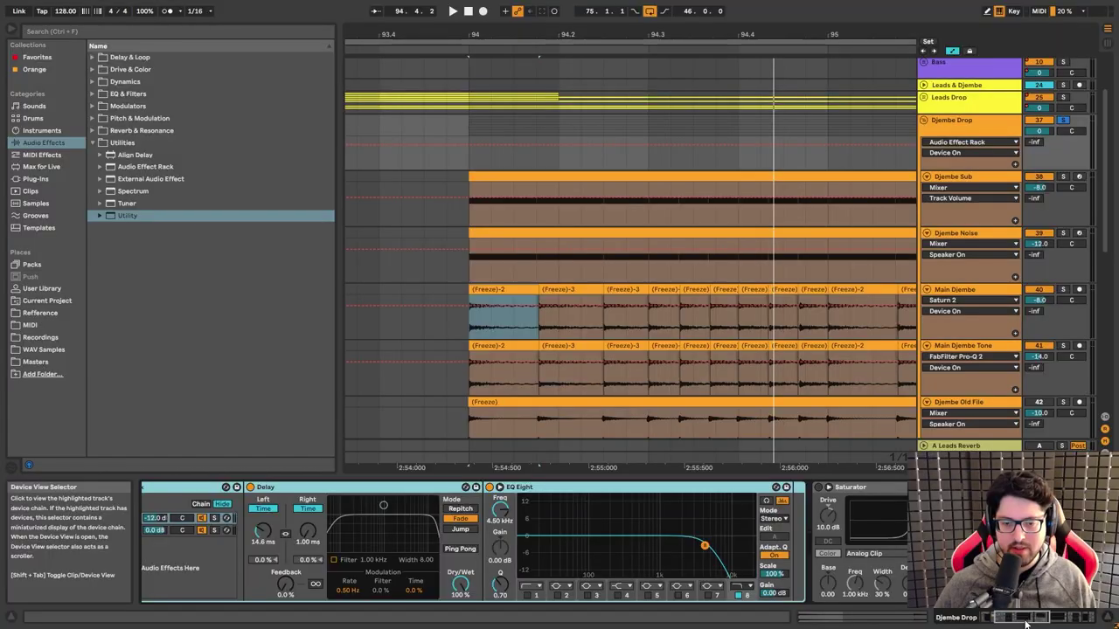
Step: Inspect the parallel Delay and EQ Eight chain in the Djembe Drop's Audio Effect Rack and audition the group through it
scroll(1024, 622, up, 3)
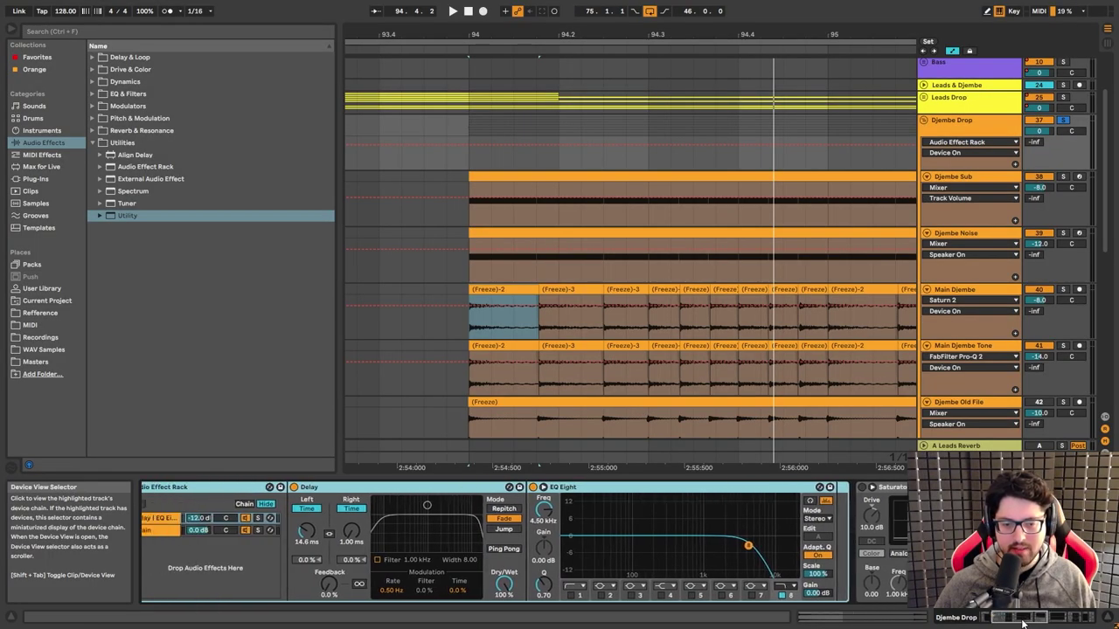
scroll(1024, 622, up, 2)
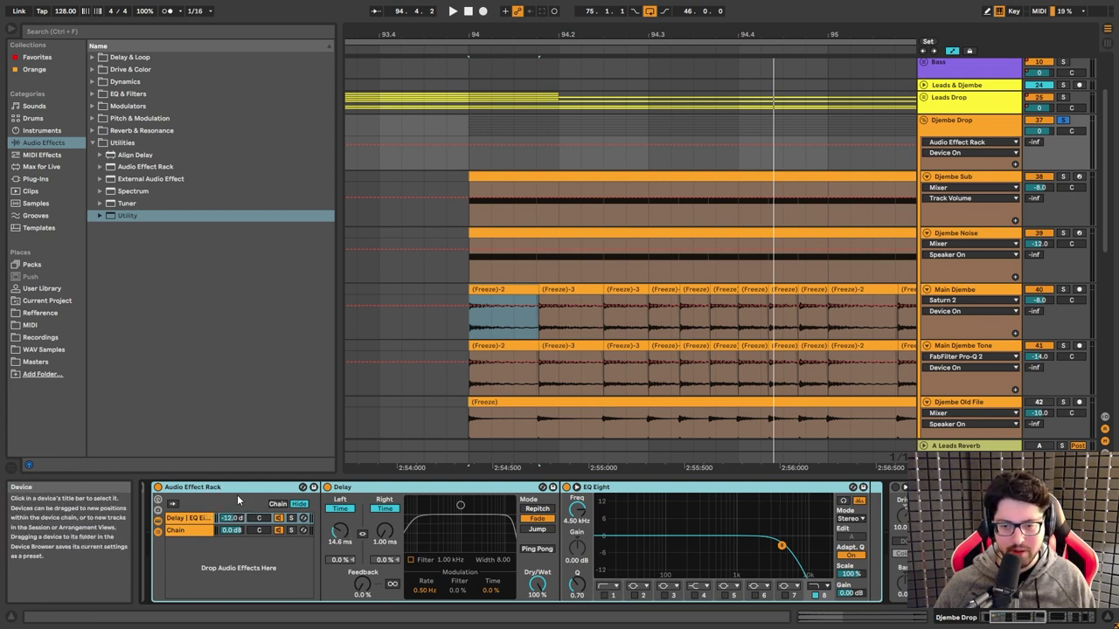
key(space)
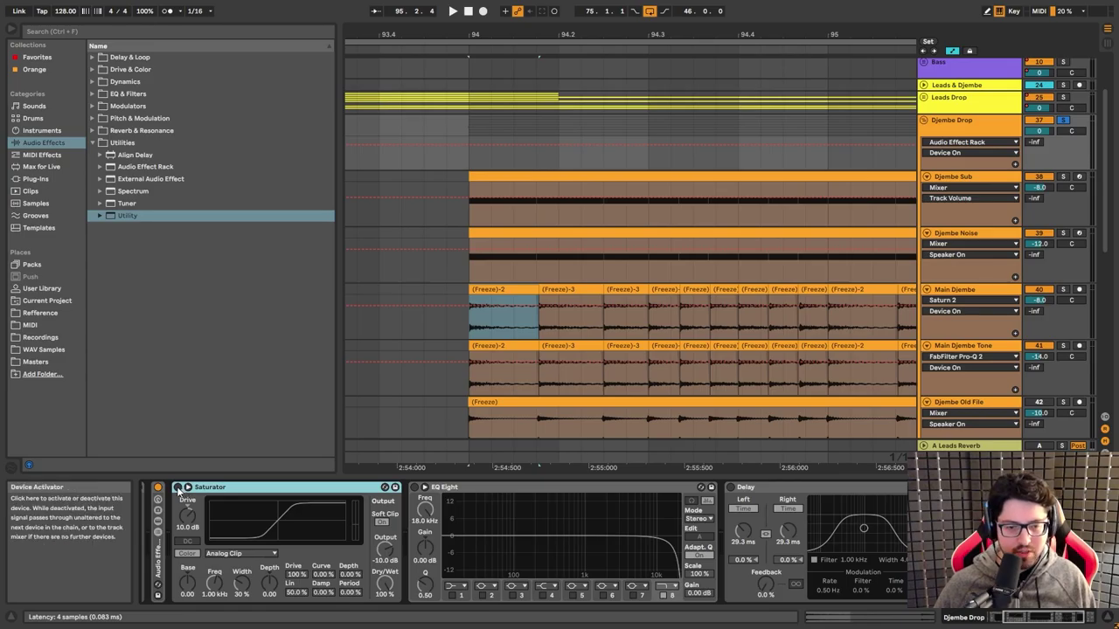
Step: Re-enable the Saturator, EQ Eight and Delay after the rack on the Djembe Drop group, auditioning the saturation during playback
click(178, 487)
key(space)
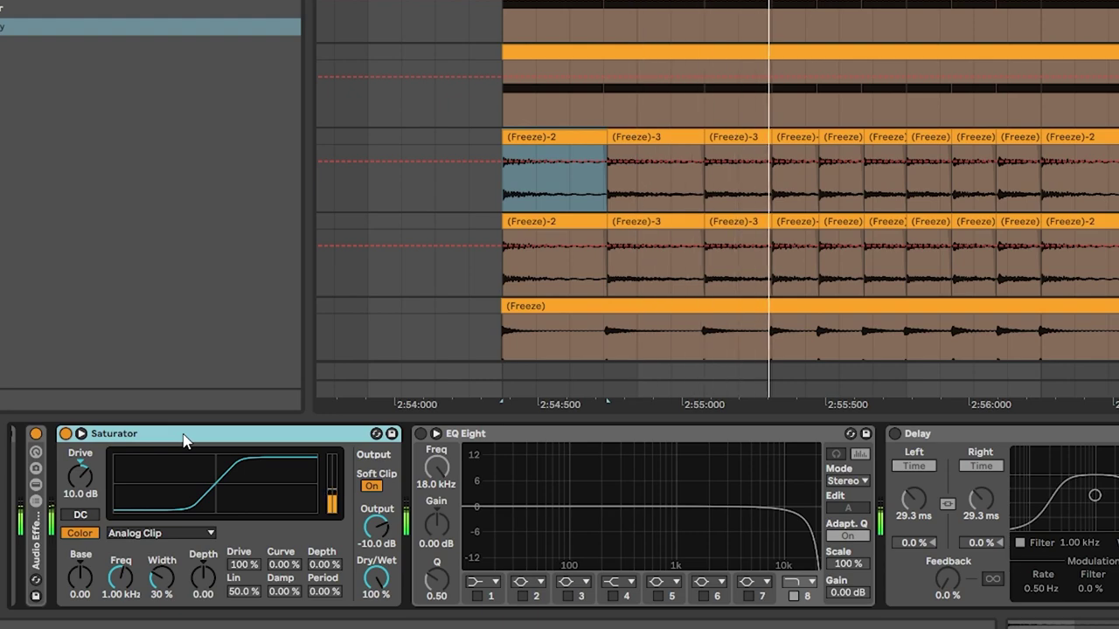
click(916, 434)
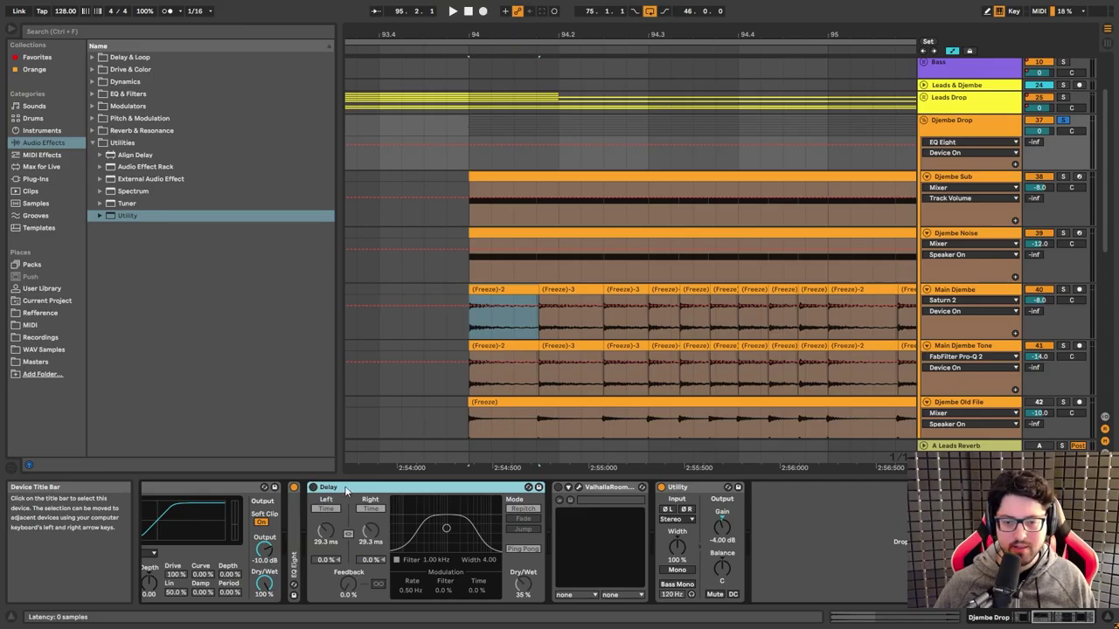
click(313, 487)
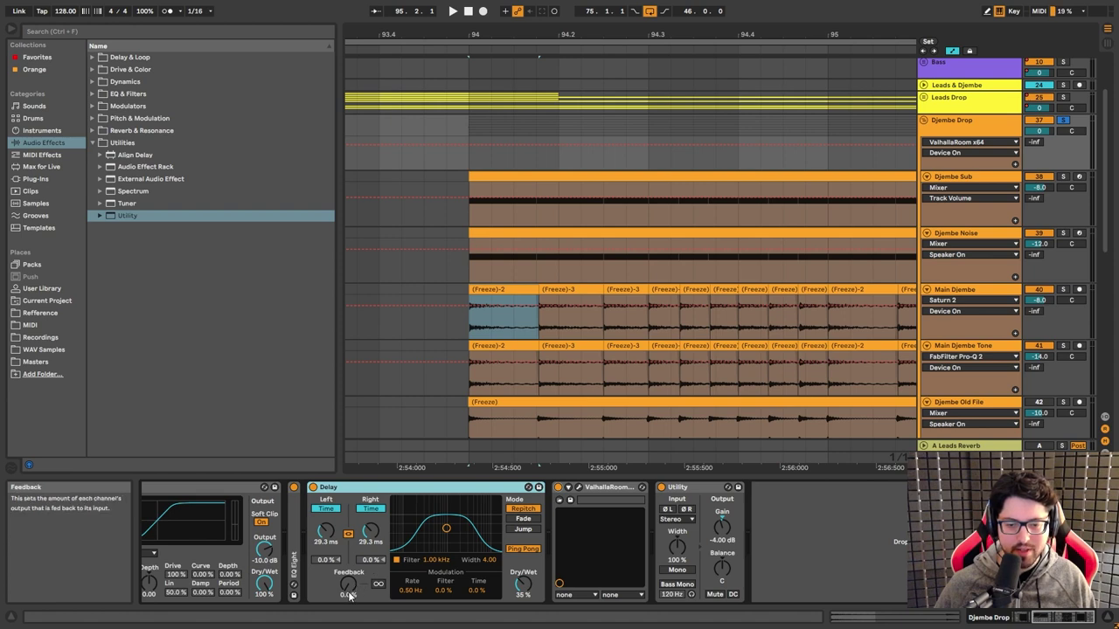
Step: Open ValhallaRoom on the Djembe Drop group, review its mix, predelay and decay settings, and close it
click(580, 492)
drag(463, 121, 412, 121)
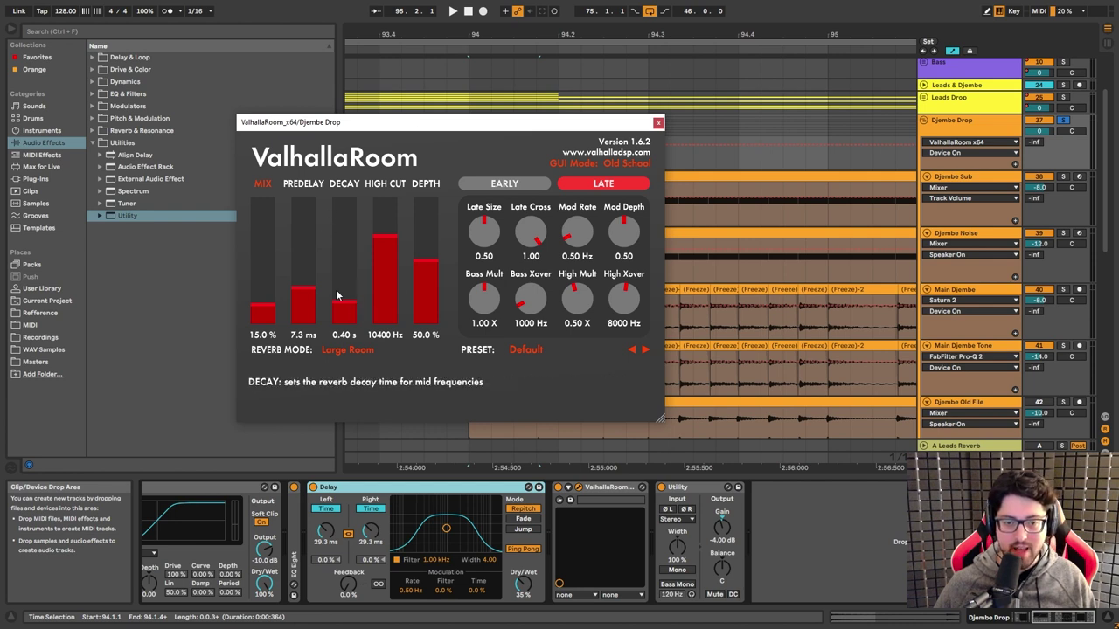
click(658, 122)
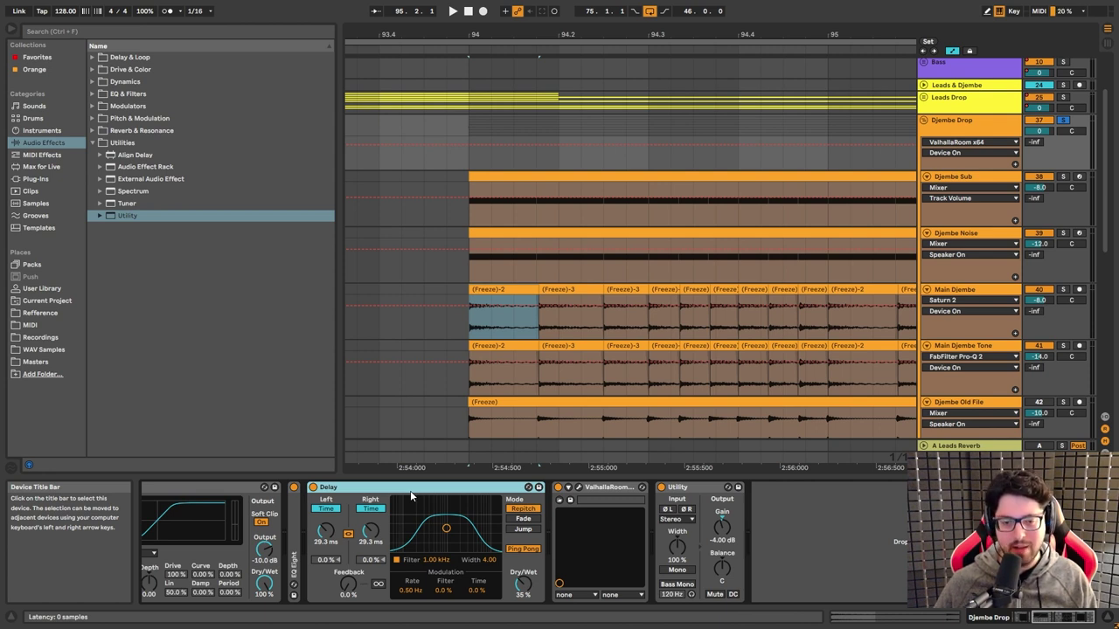
Step: View the first (Freeze)-2 clip of Main Djembe in the sample editor, then return to the track's device chain
drag(454, 325, 524, 321)
double_click(516, 292)
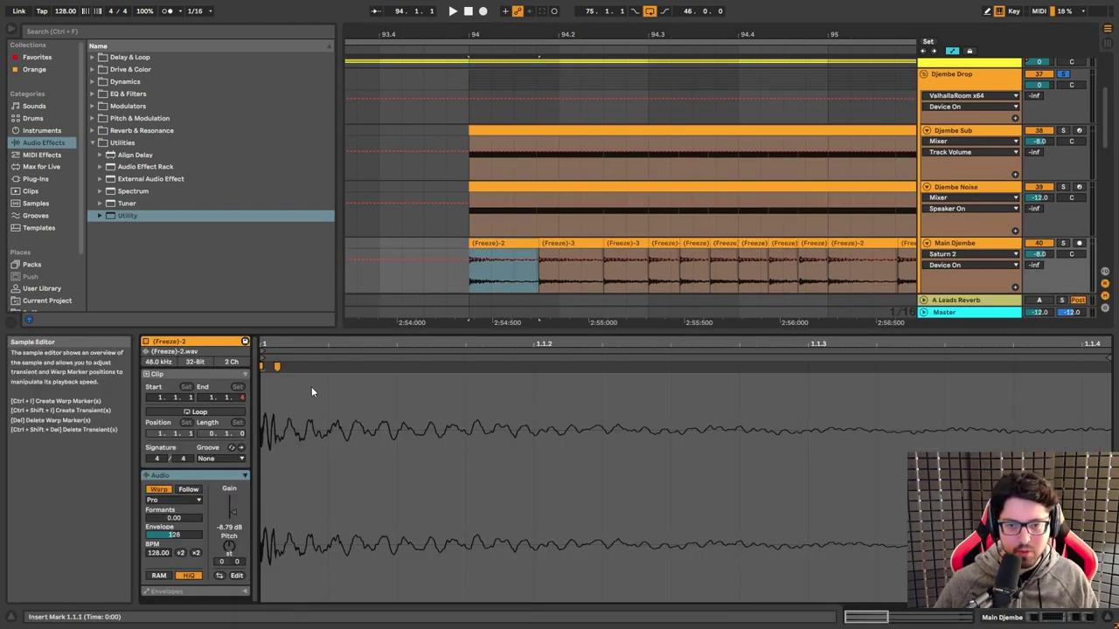
key(shift+Tab)
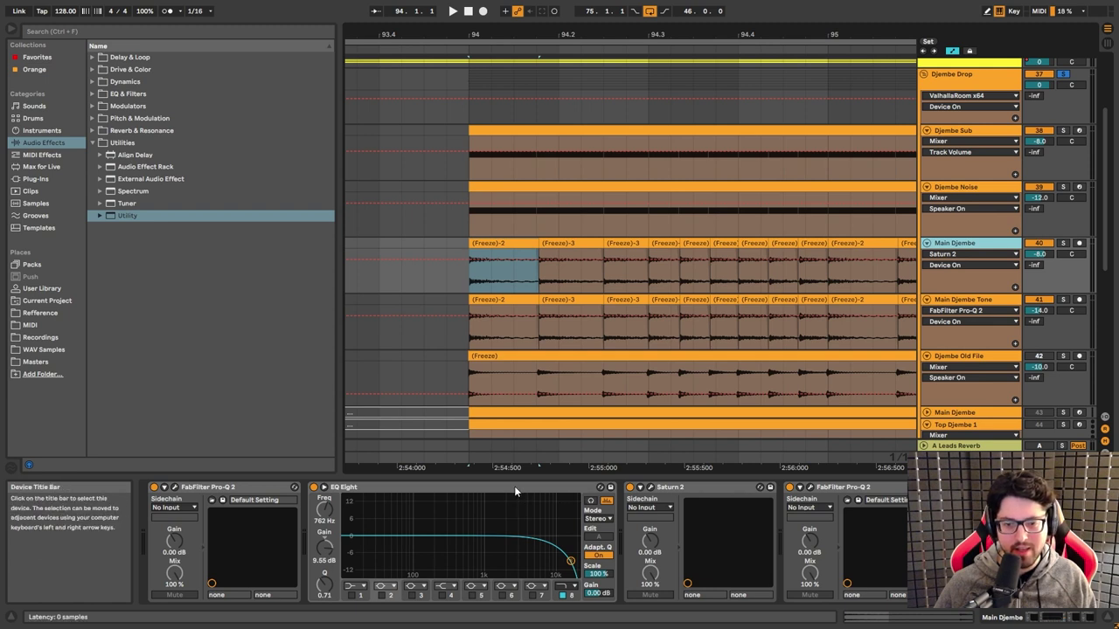
Step: Inspect the first Pro-Q 2, Saturn 2 and the final Pro-Q 2 low cut on the Main Djembe track, closing their windows
click(588, 502)
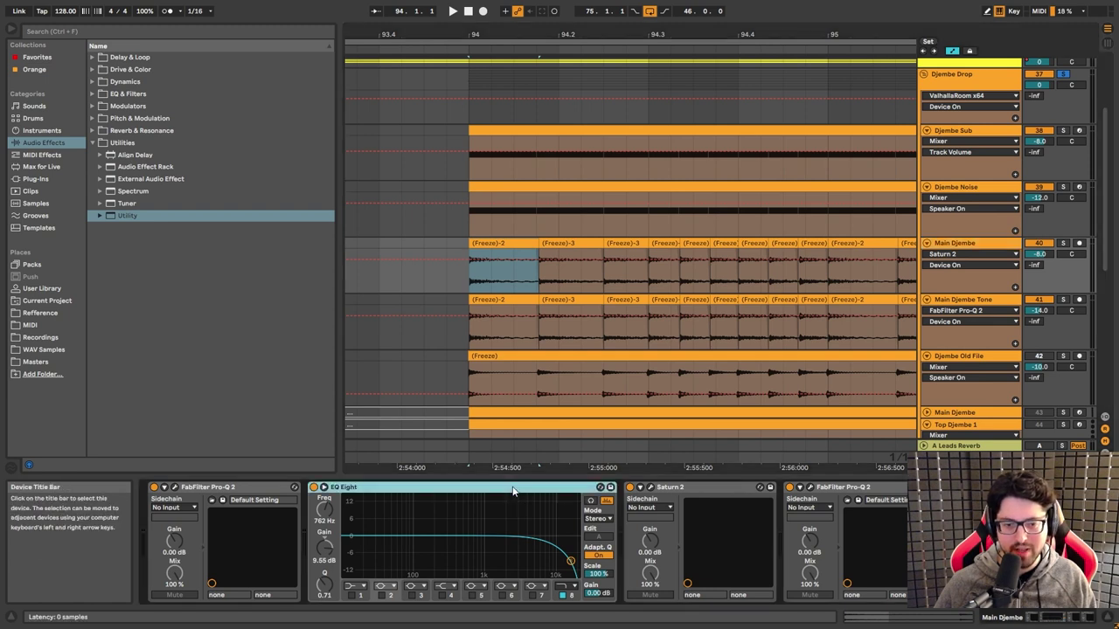
click(175, 486)
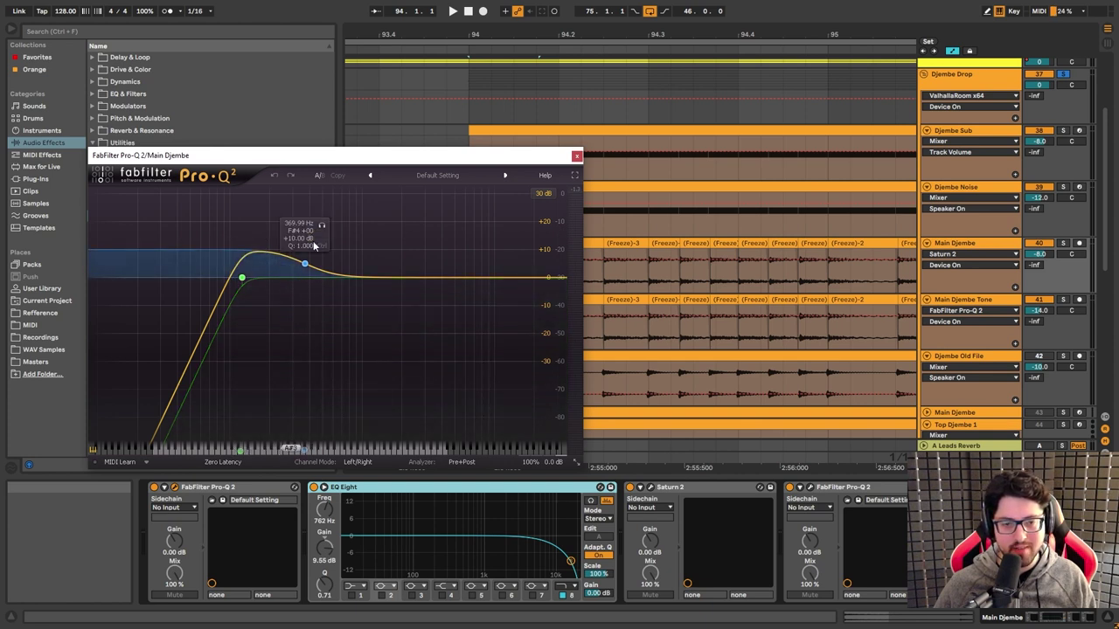
key(ctrl+alt+p)
click(684, 490)
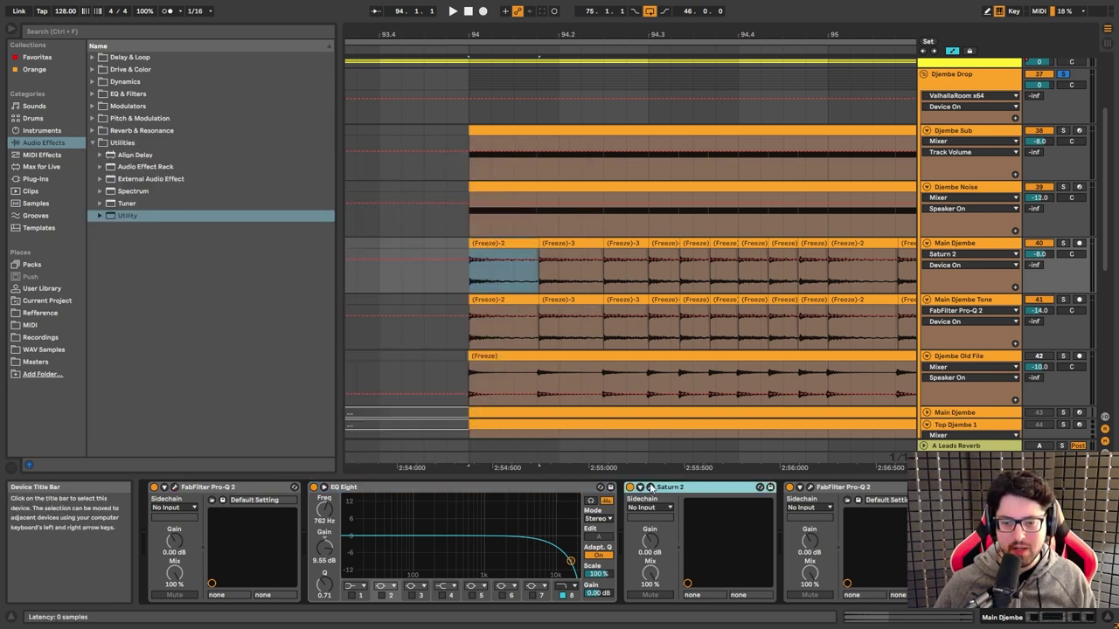
click(651, 488)
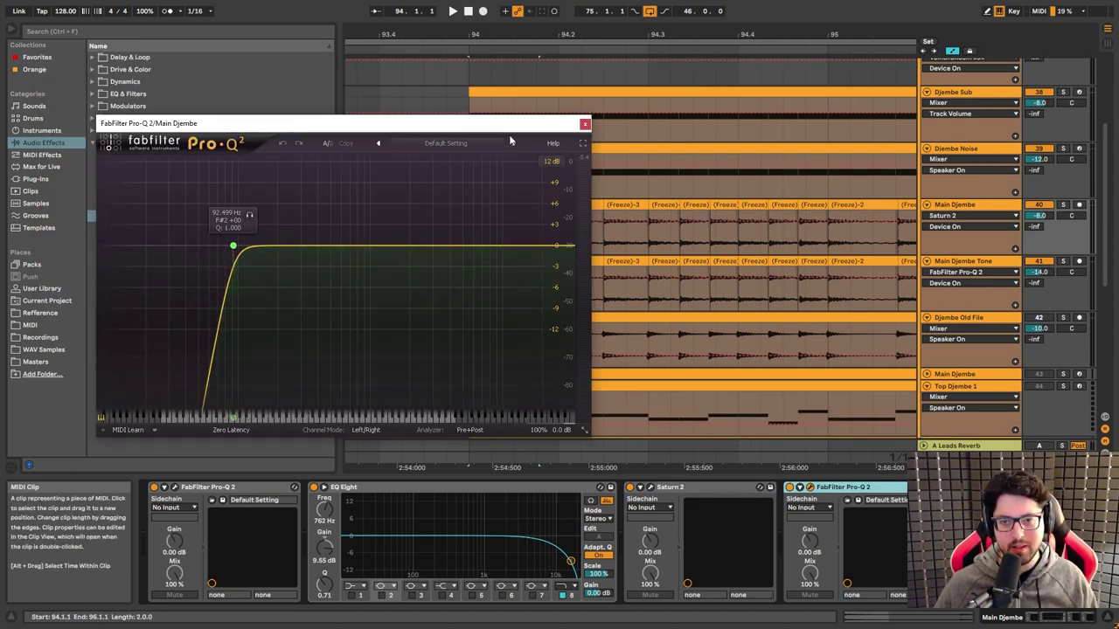
click(585, 124)
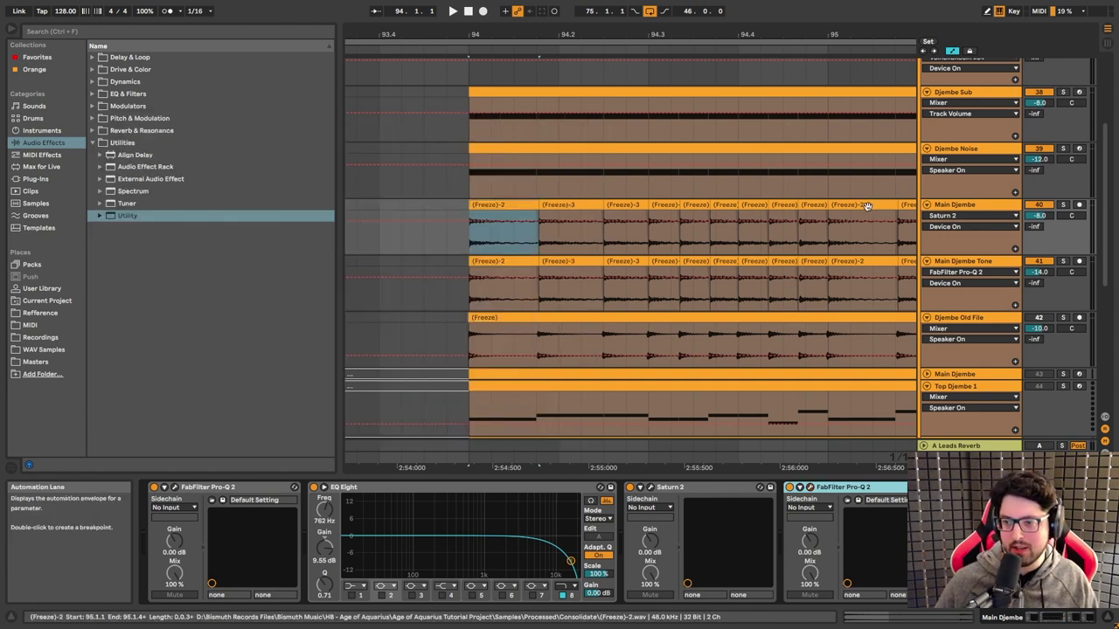
Step: Show the Main Djembe Tone device chain and open its Saturn 2 for inspection
click(966, 262)
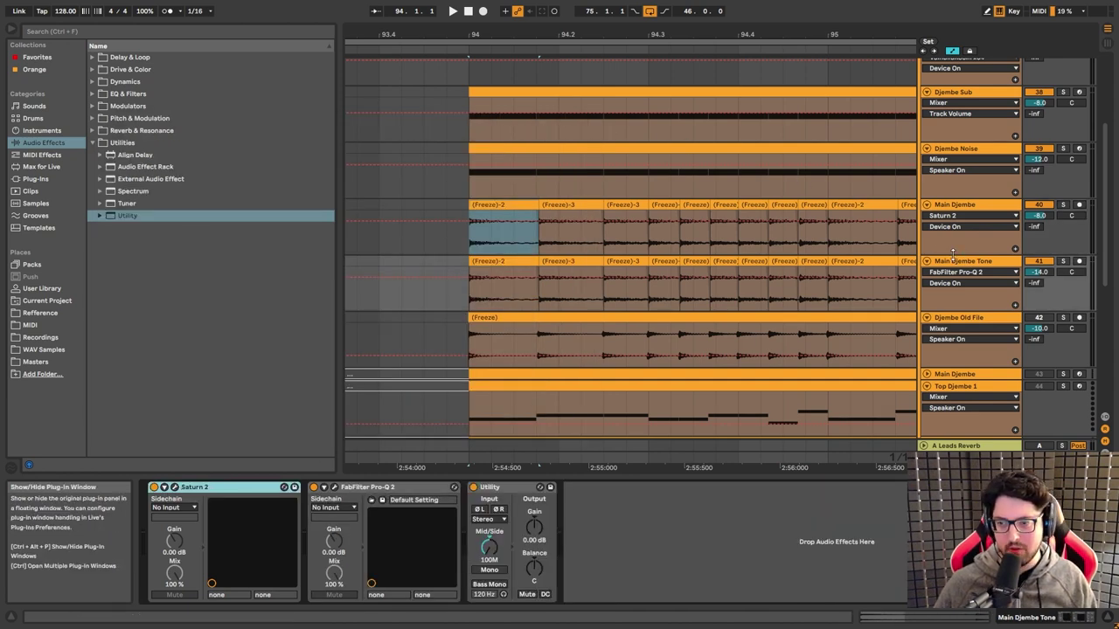
click(180, 489)
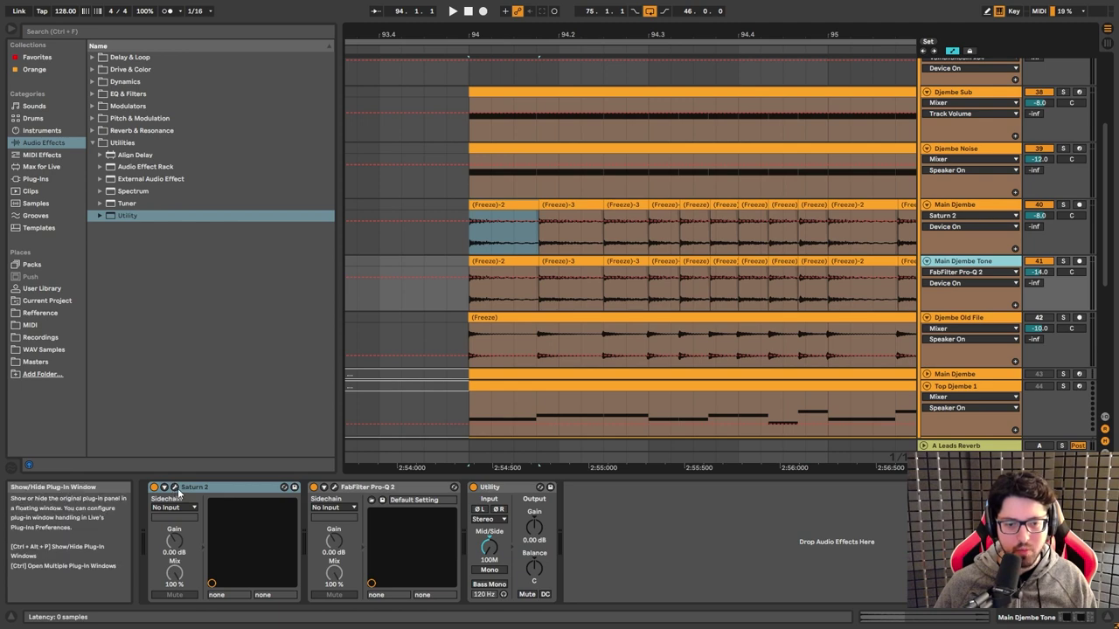